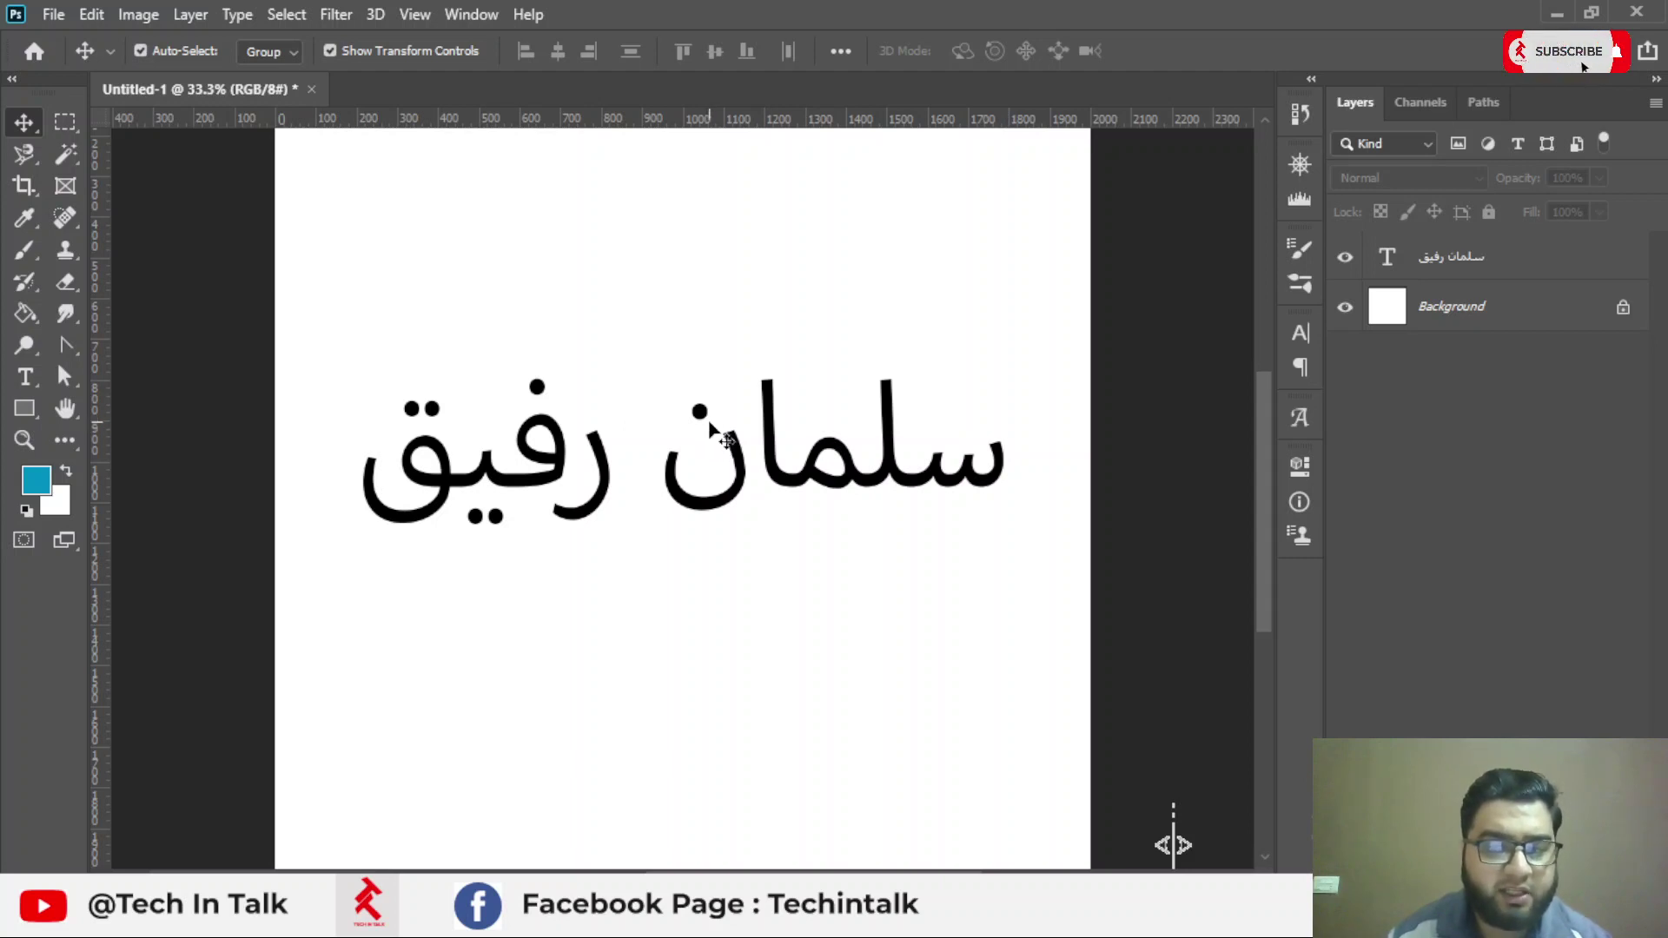
# Create a Type layer above the larger name reading سلمان and commit it.
pyautogui.scroll(2, 834, 347)
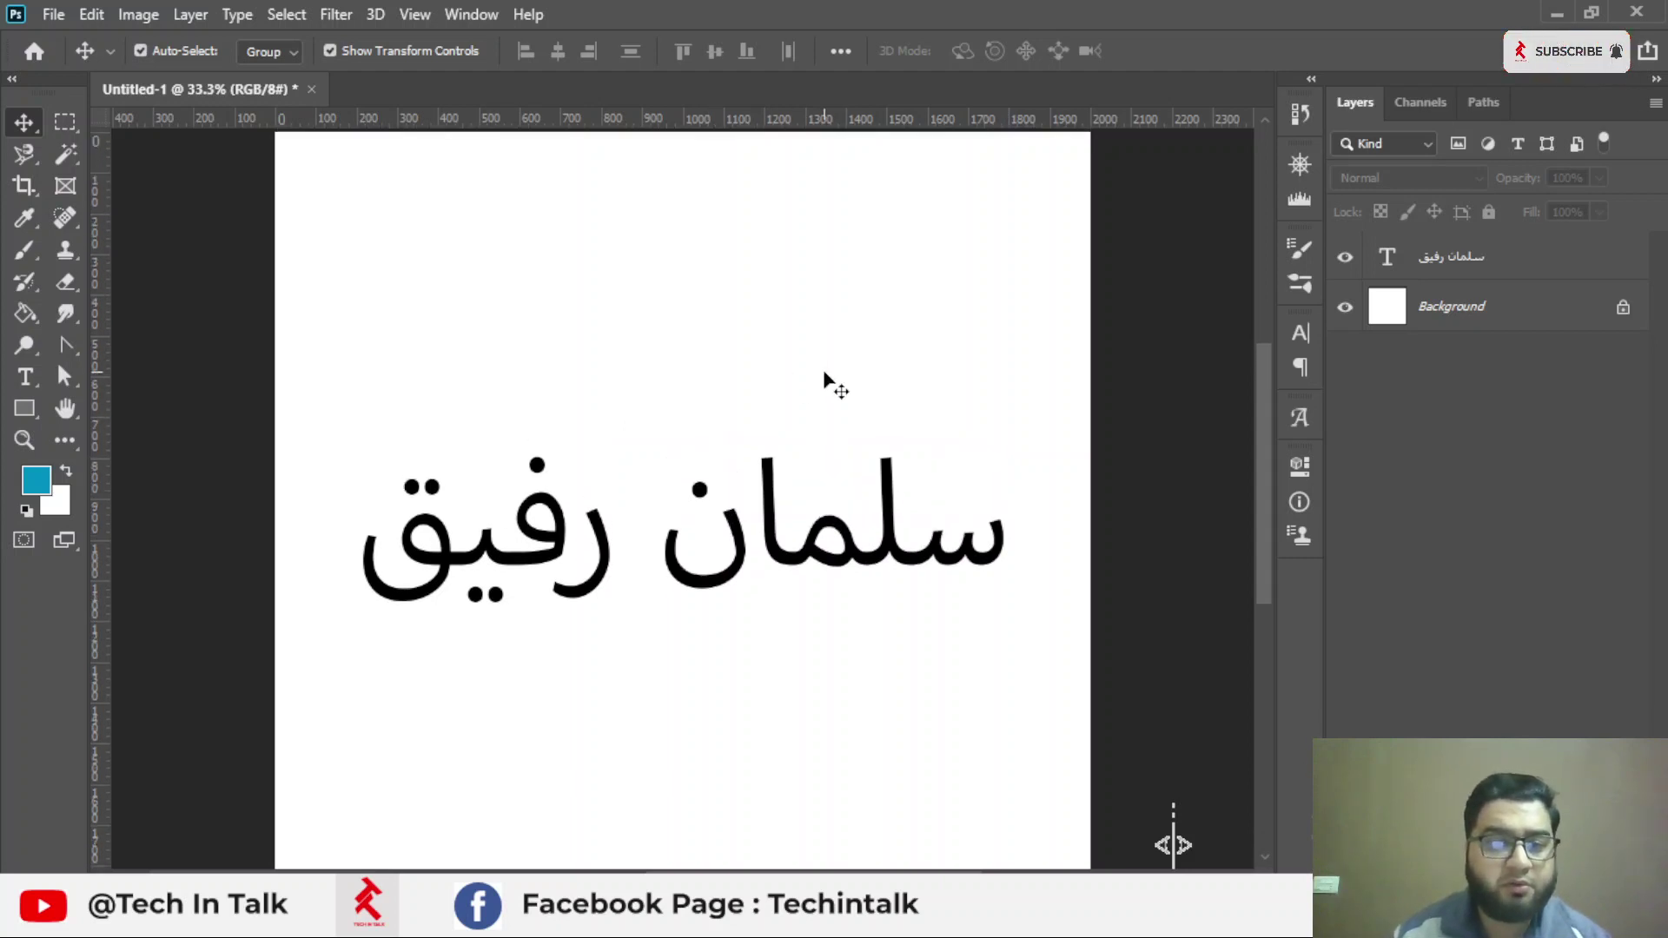
pyautogui.scroll(2, 782, 399)
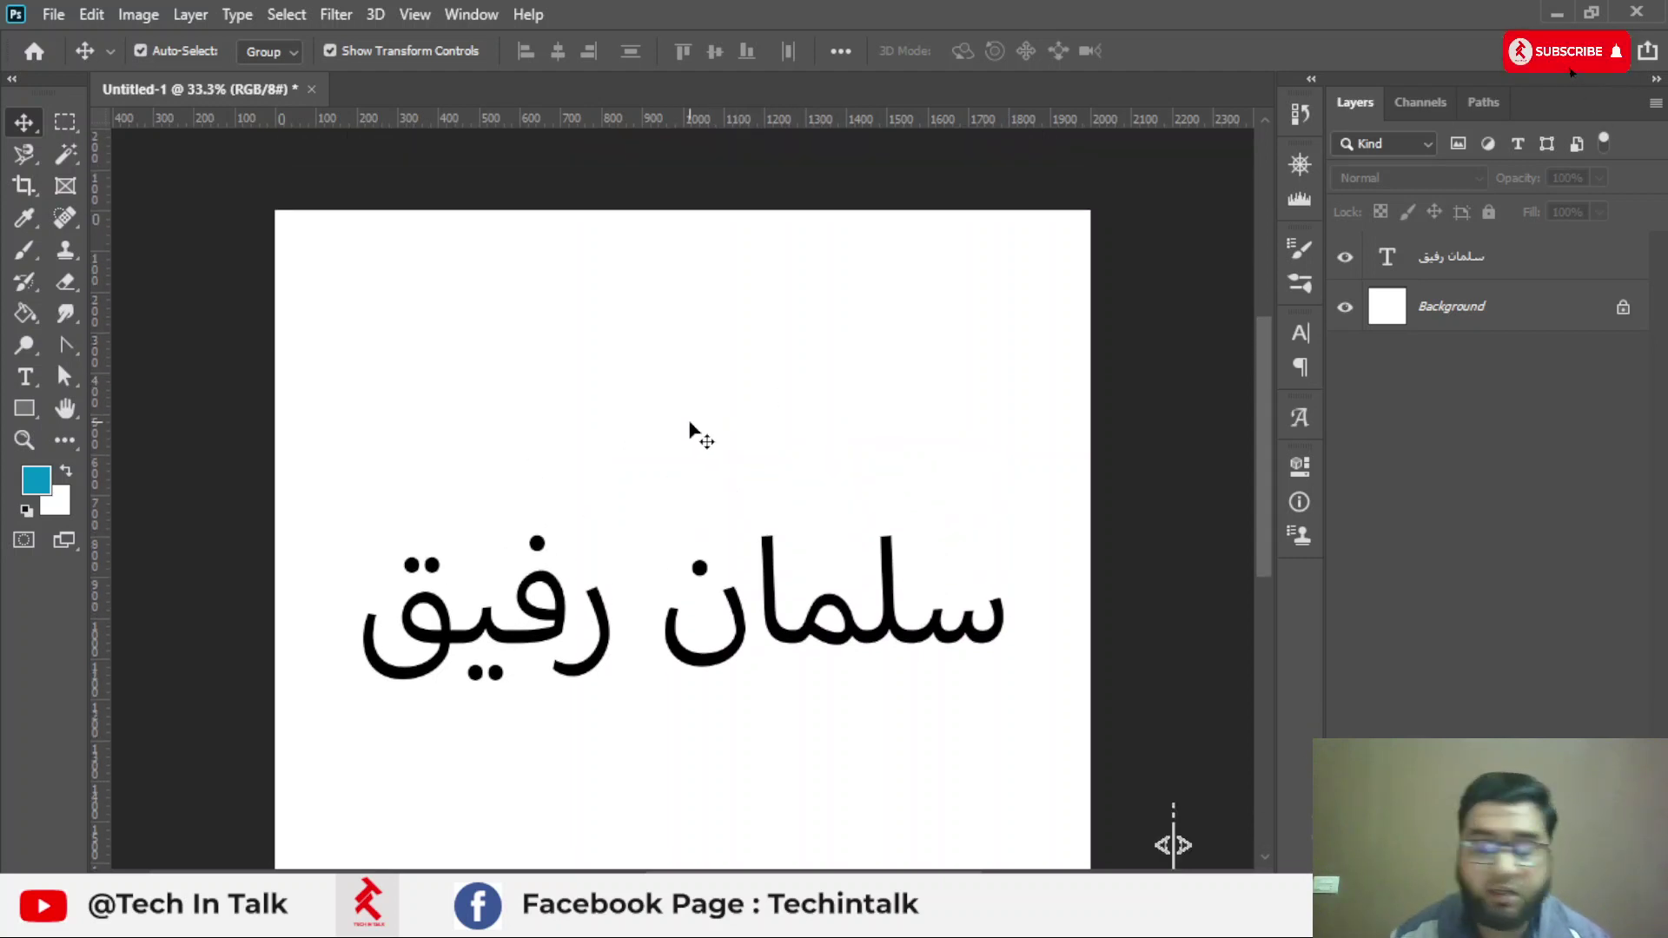
pyautogui.click(25, 382)
pyautogui.click(502, 419)
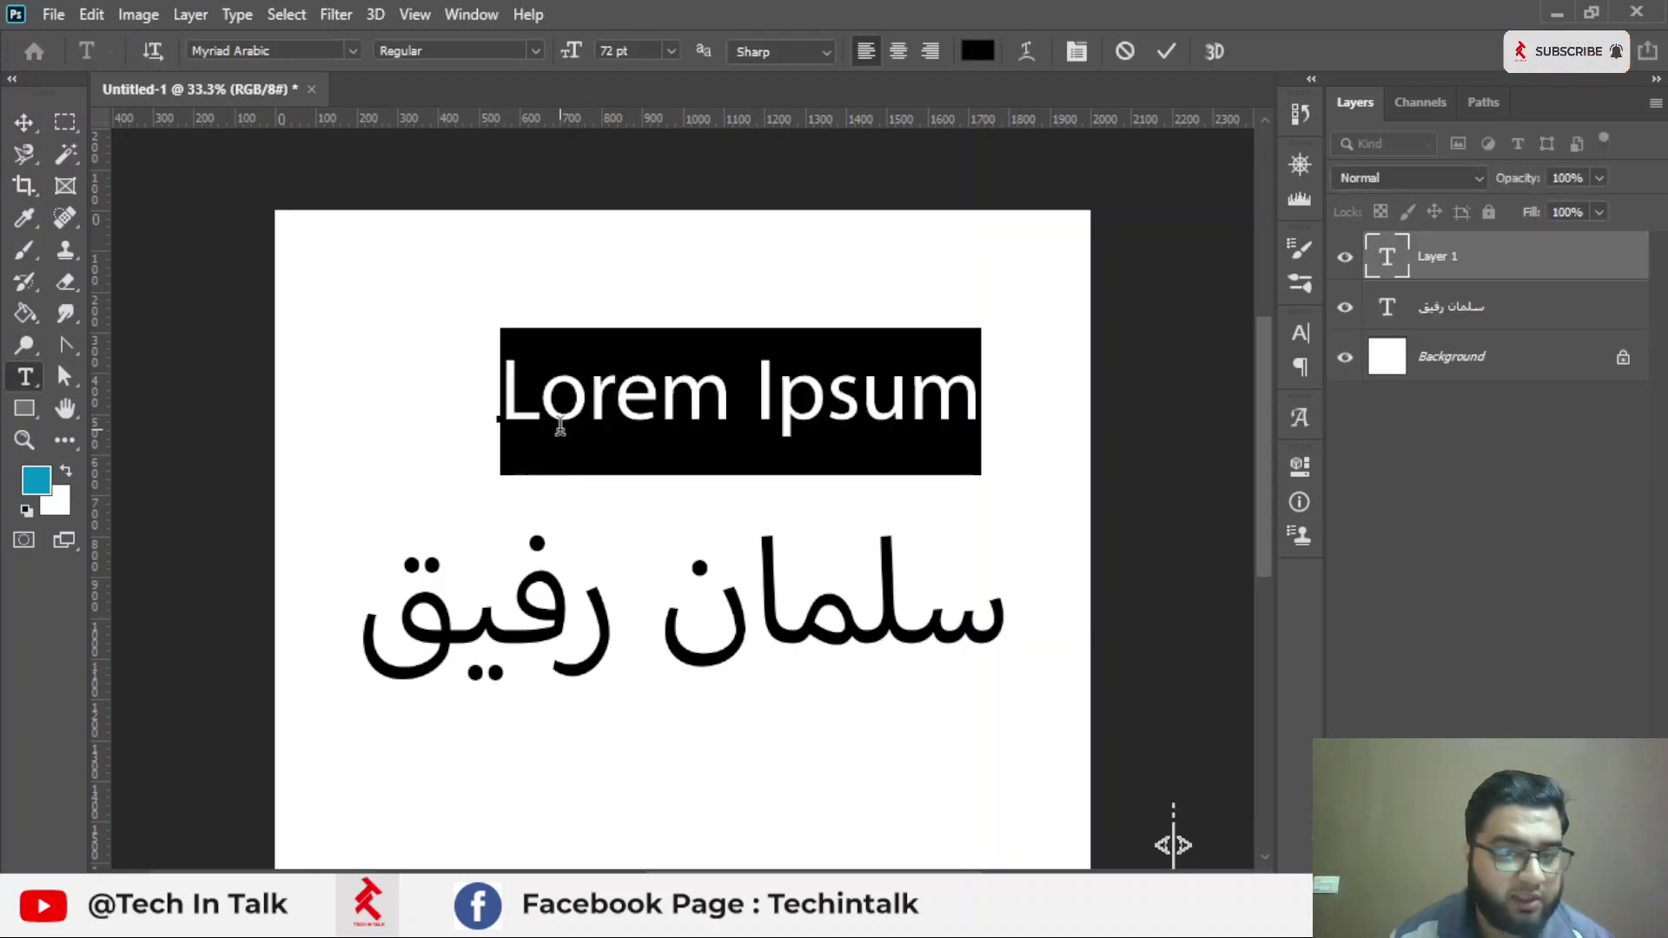
pyautogui.write('س')
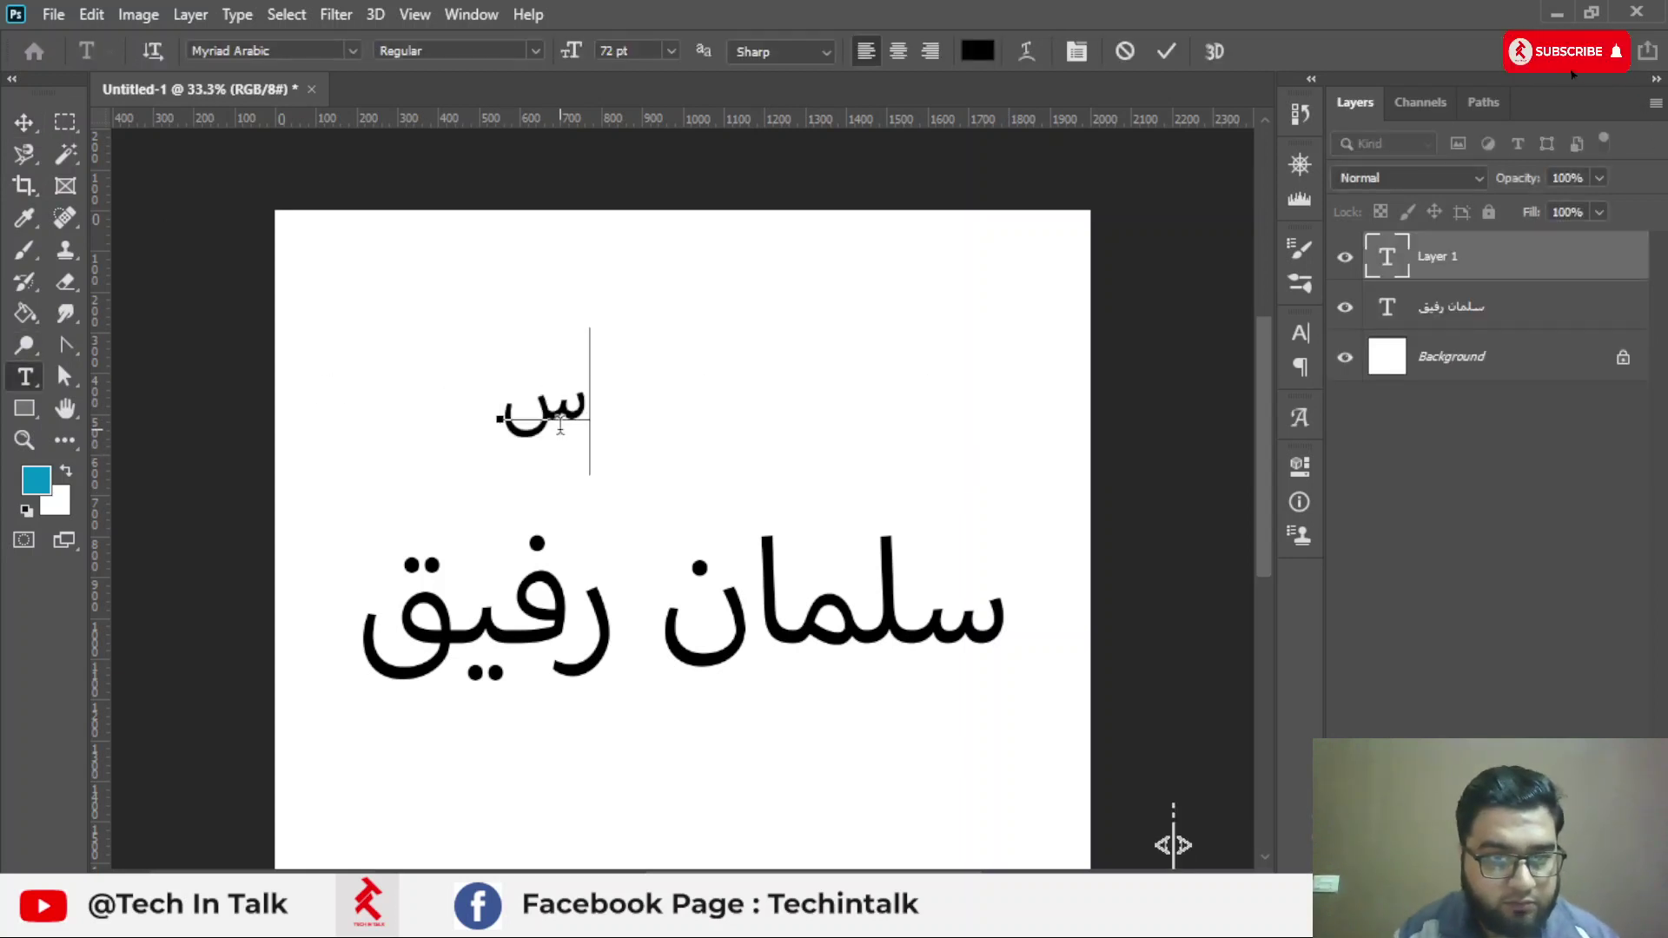
pyautogui.write('م')
pyautogui.press('BackSpace')
pyautogui.write('لم')
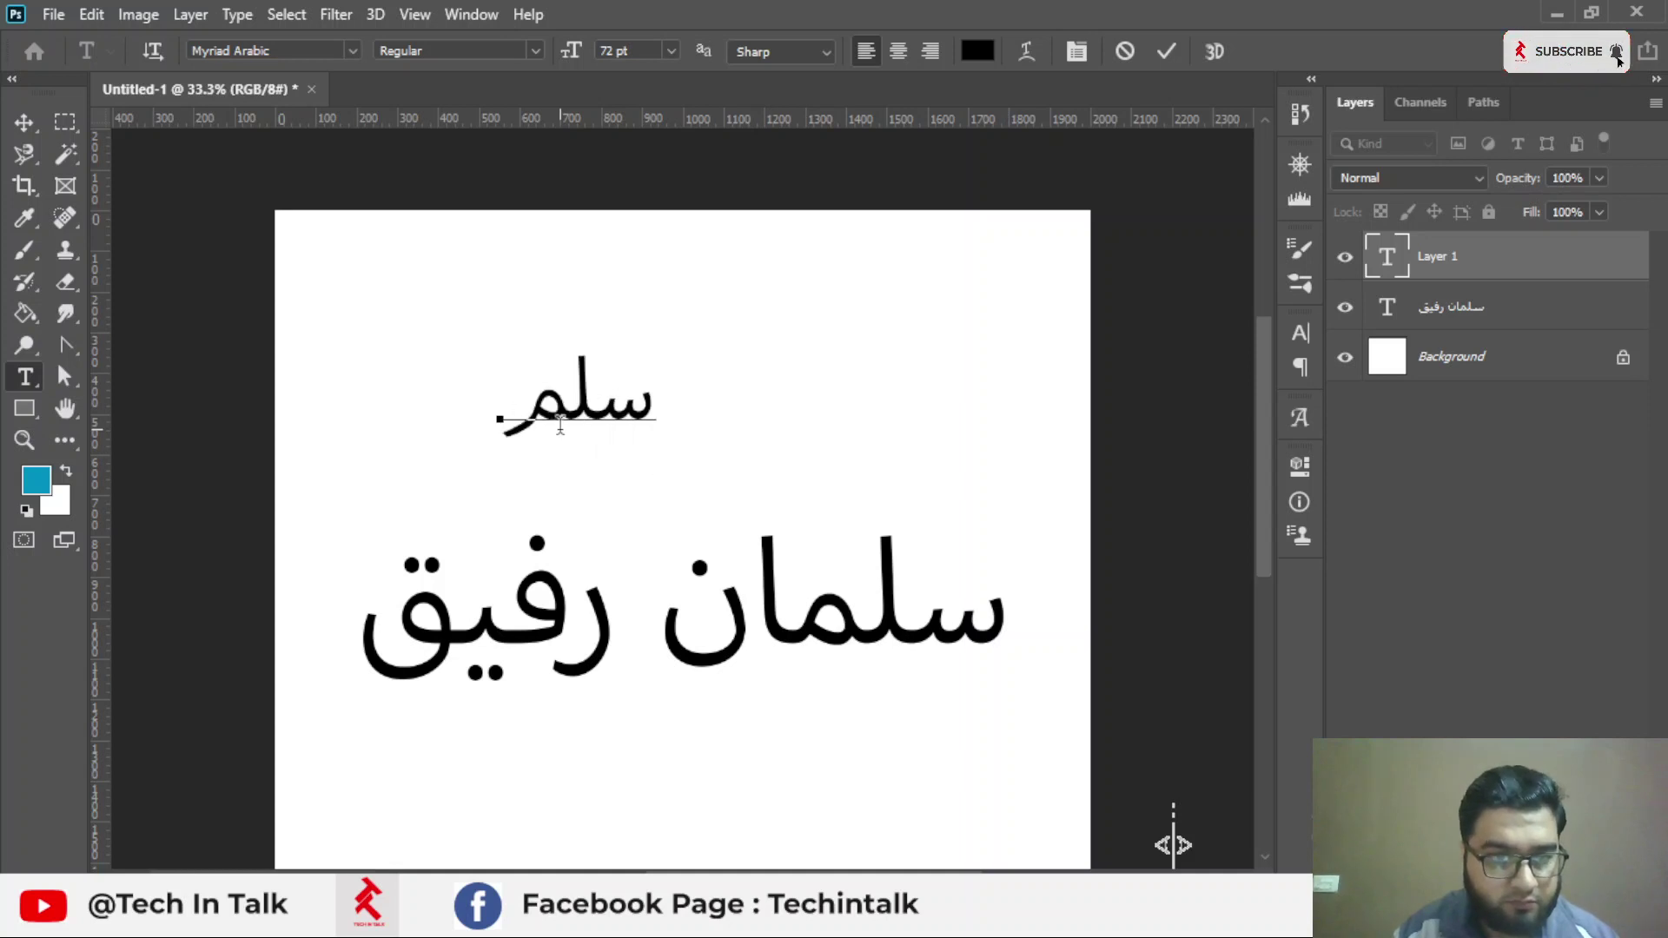
pyautogui.write('ان')
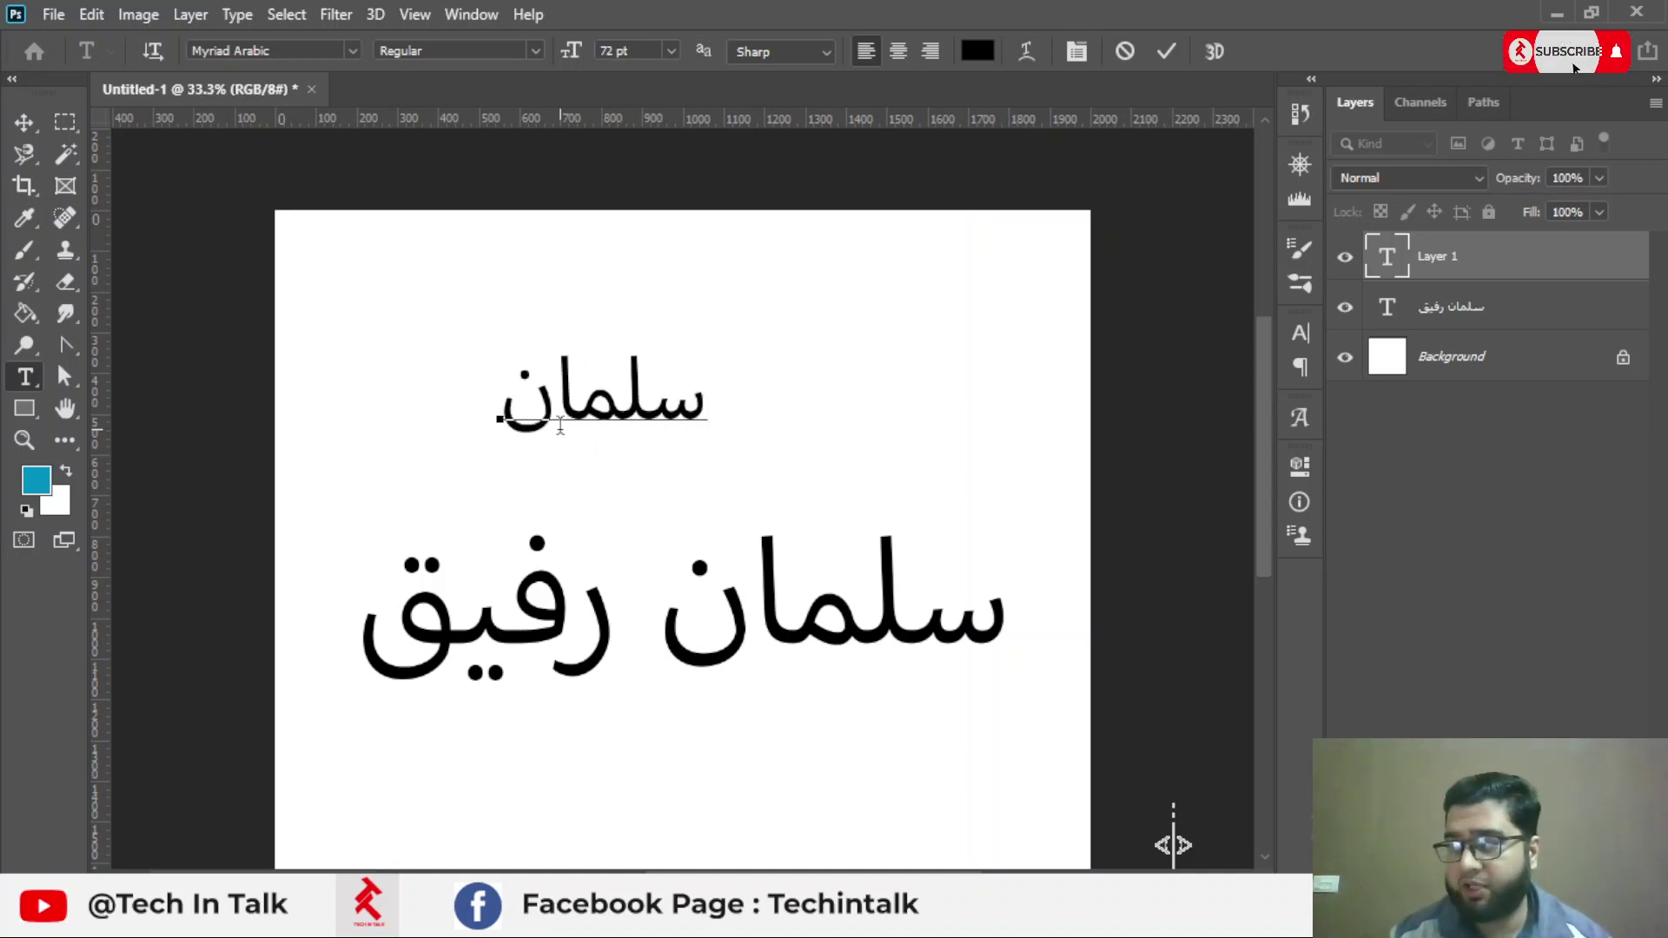
pyautogui.click(1163, 55)
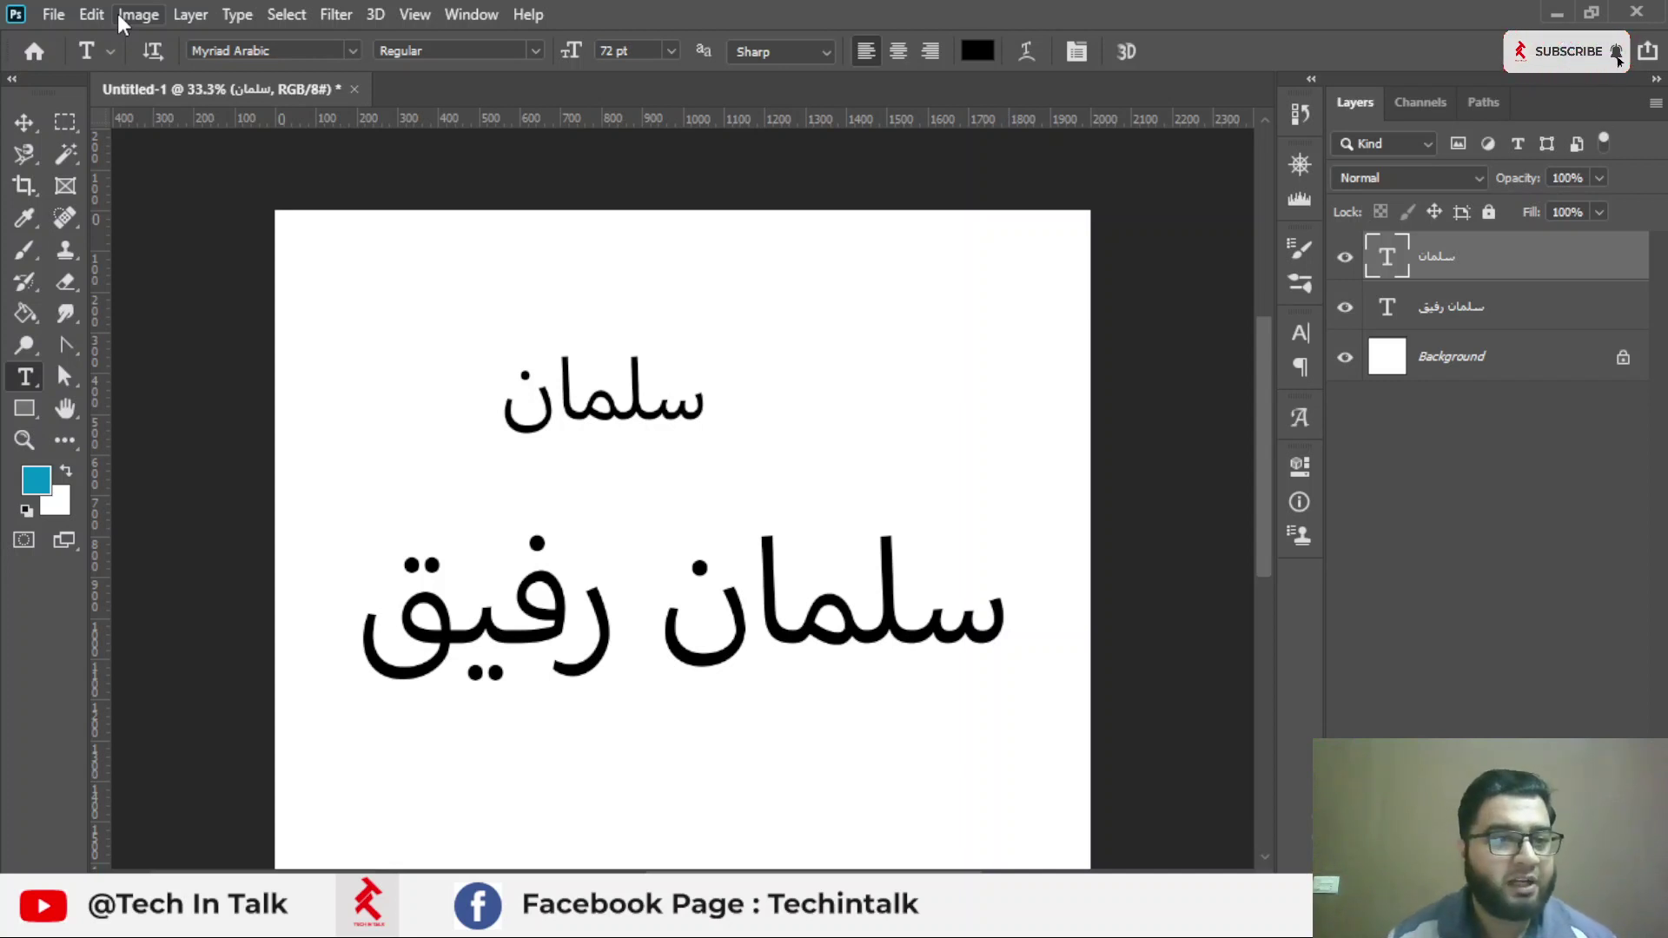
# Bring up Edit > Preferences > Type and nudge the Preferences dialog slightly.
pyautogui.click(83, 14)
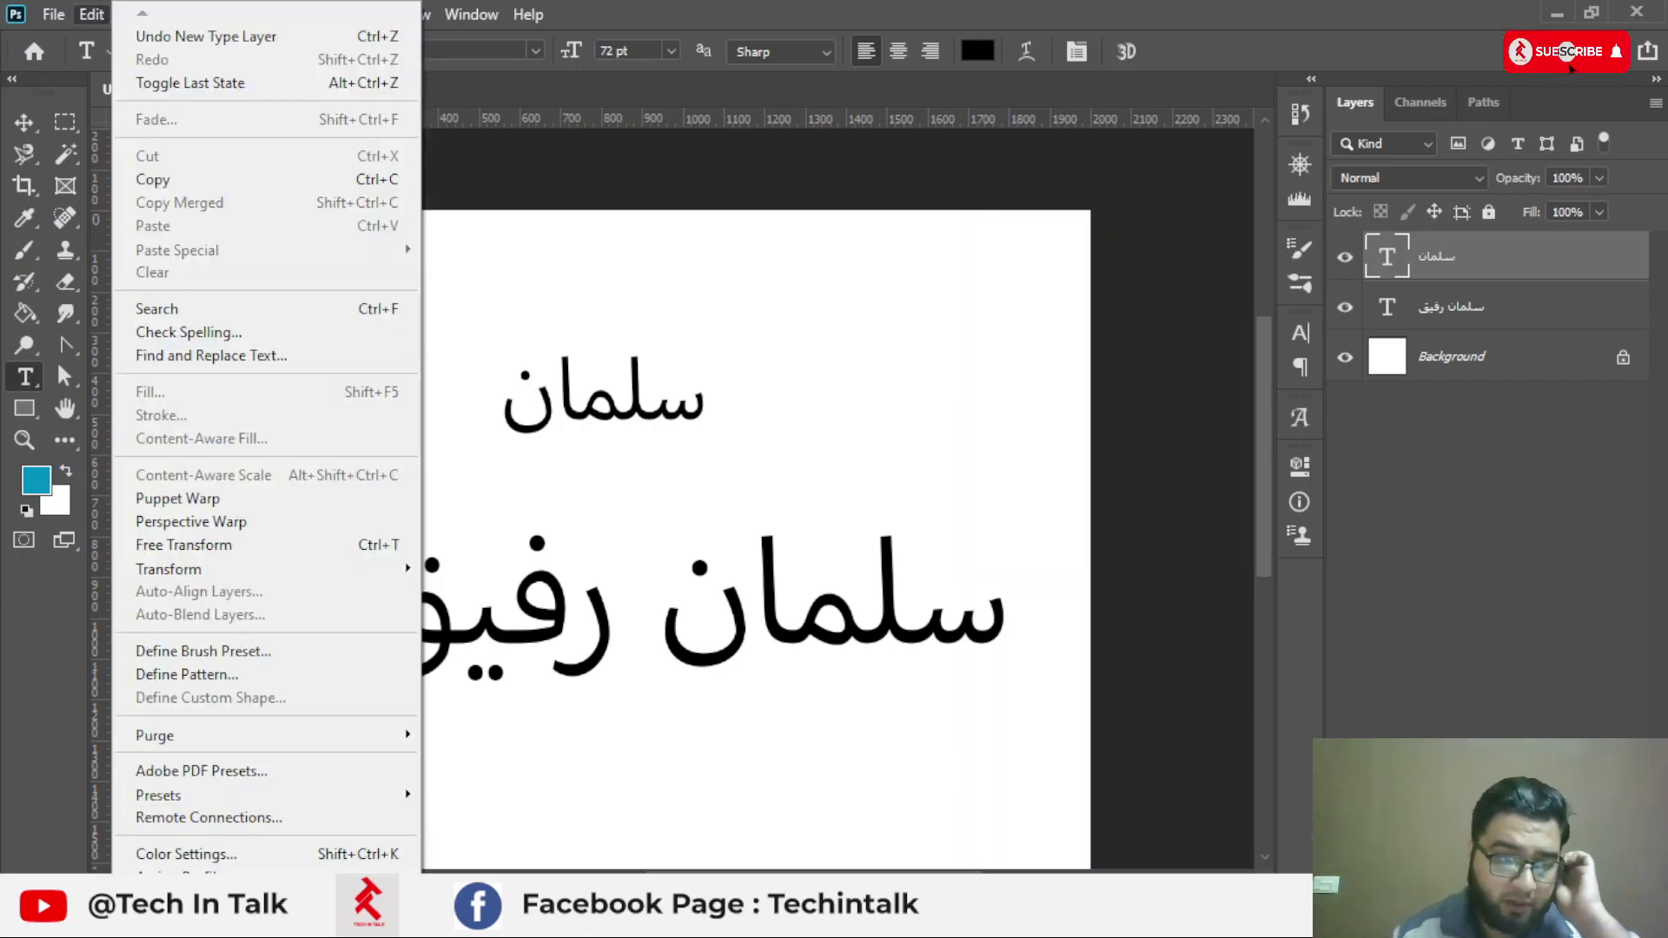
pyautogui.scroll(-1, 208, 860)
pyautogui.scroll(-2, 209, 860)
pyautogui.scroll(-2, 209, 860)
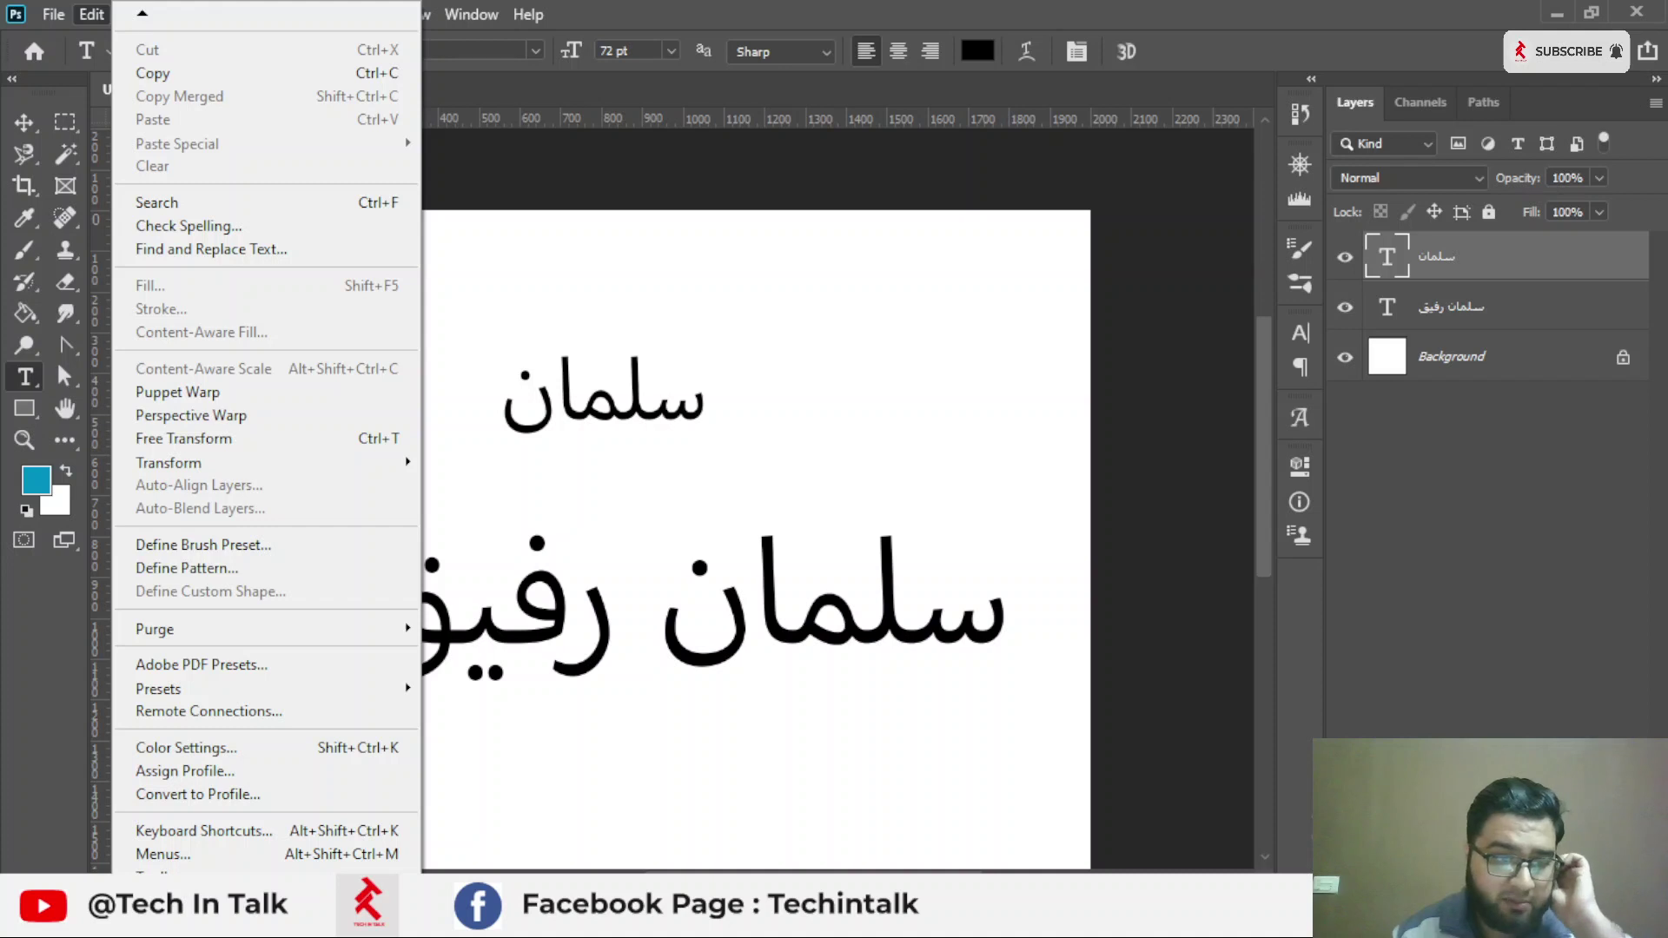
pyautogui.moveTo(183, 899)
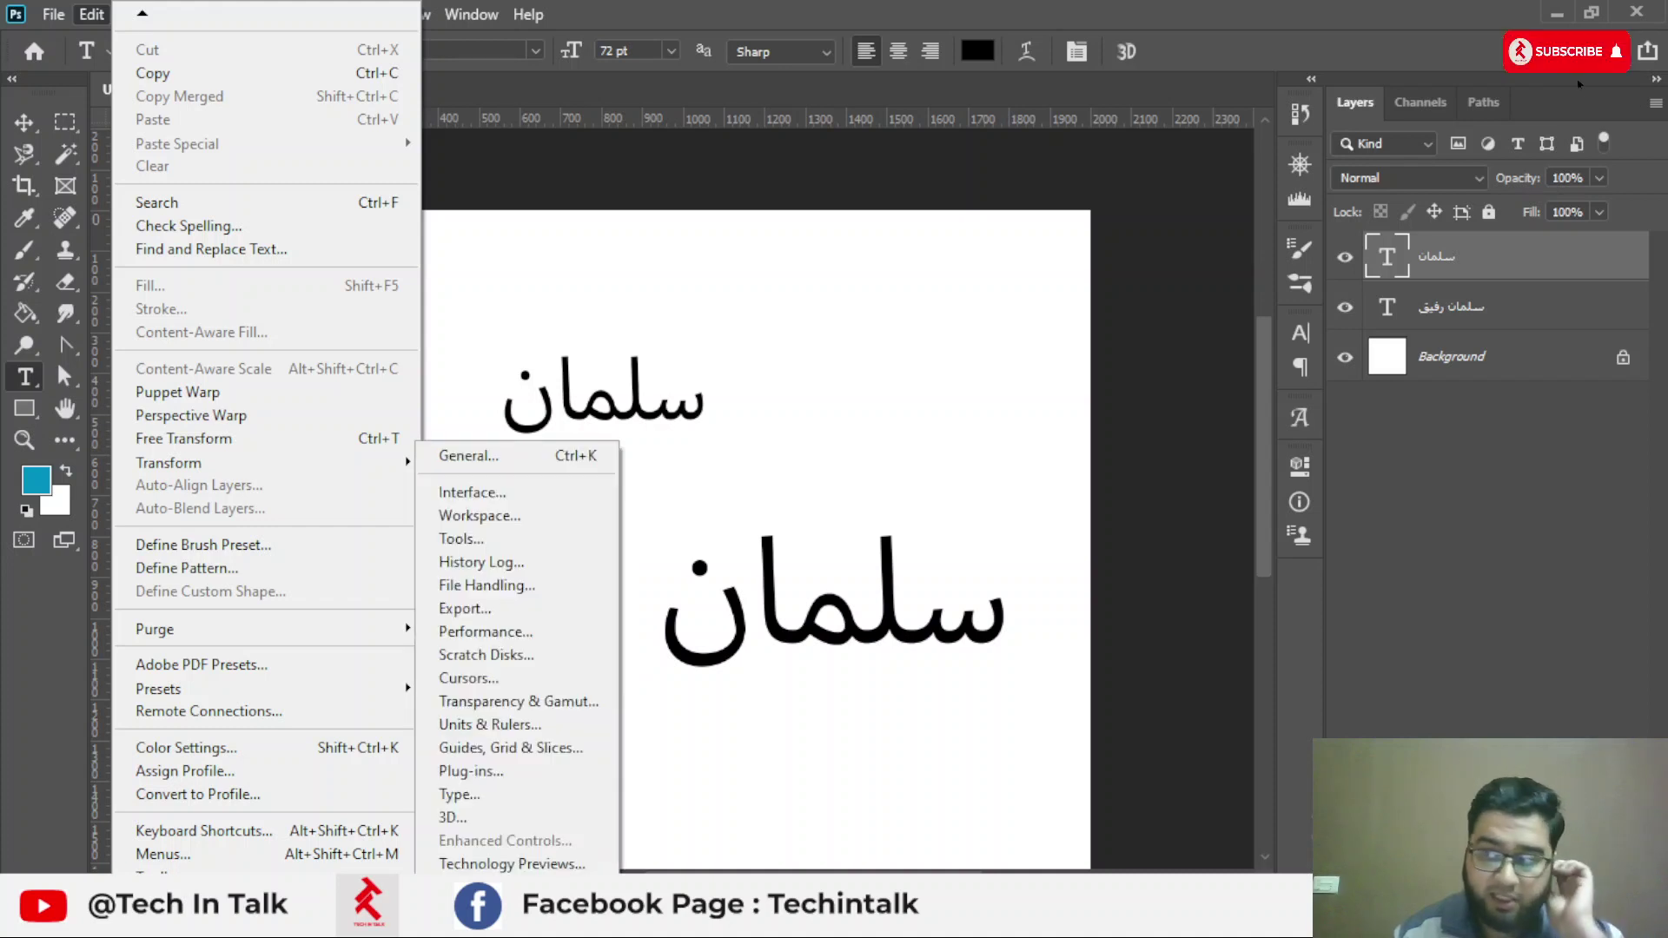
pyautogui.click(478, 796)
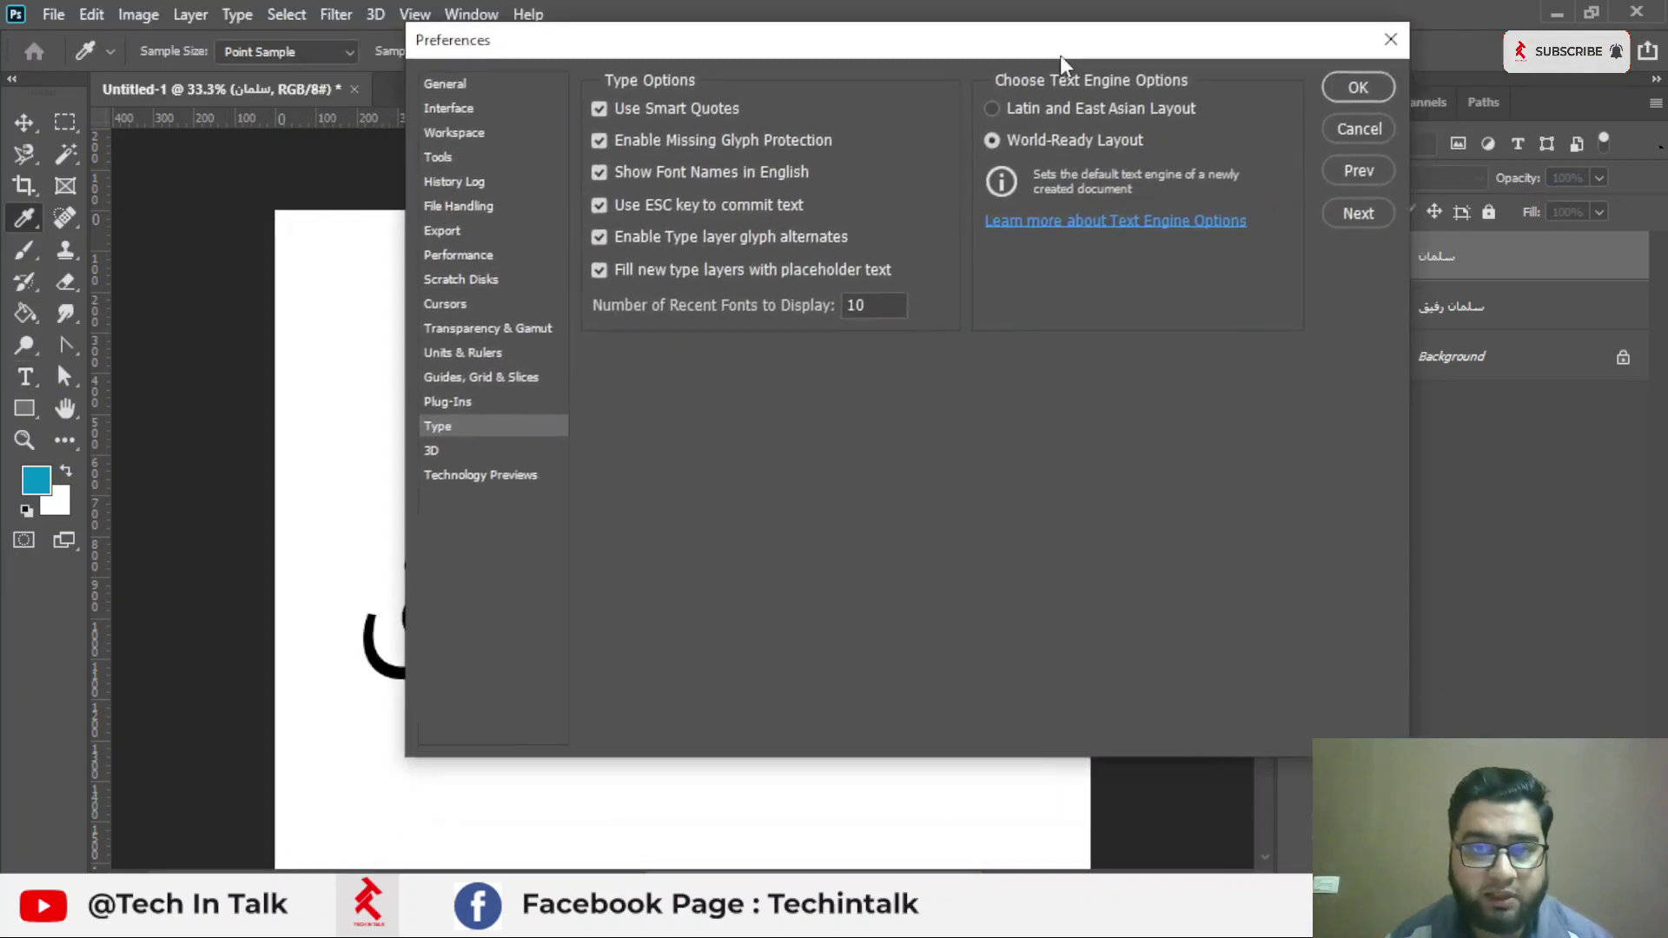
pyautogui.moveTo(961, 86); pyautogui.dragTo(964, 92)
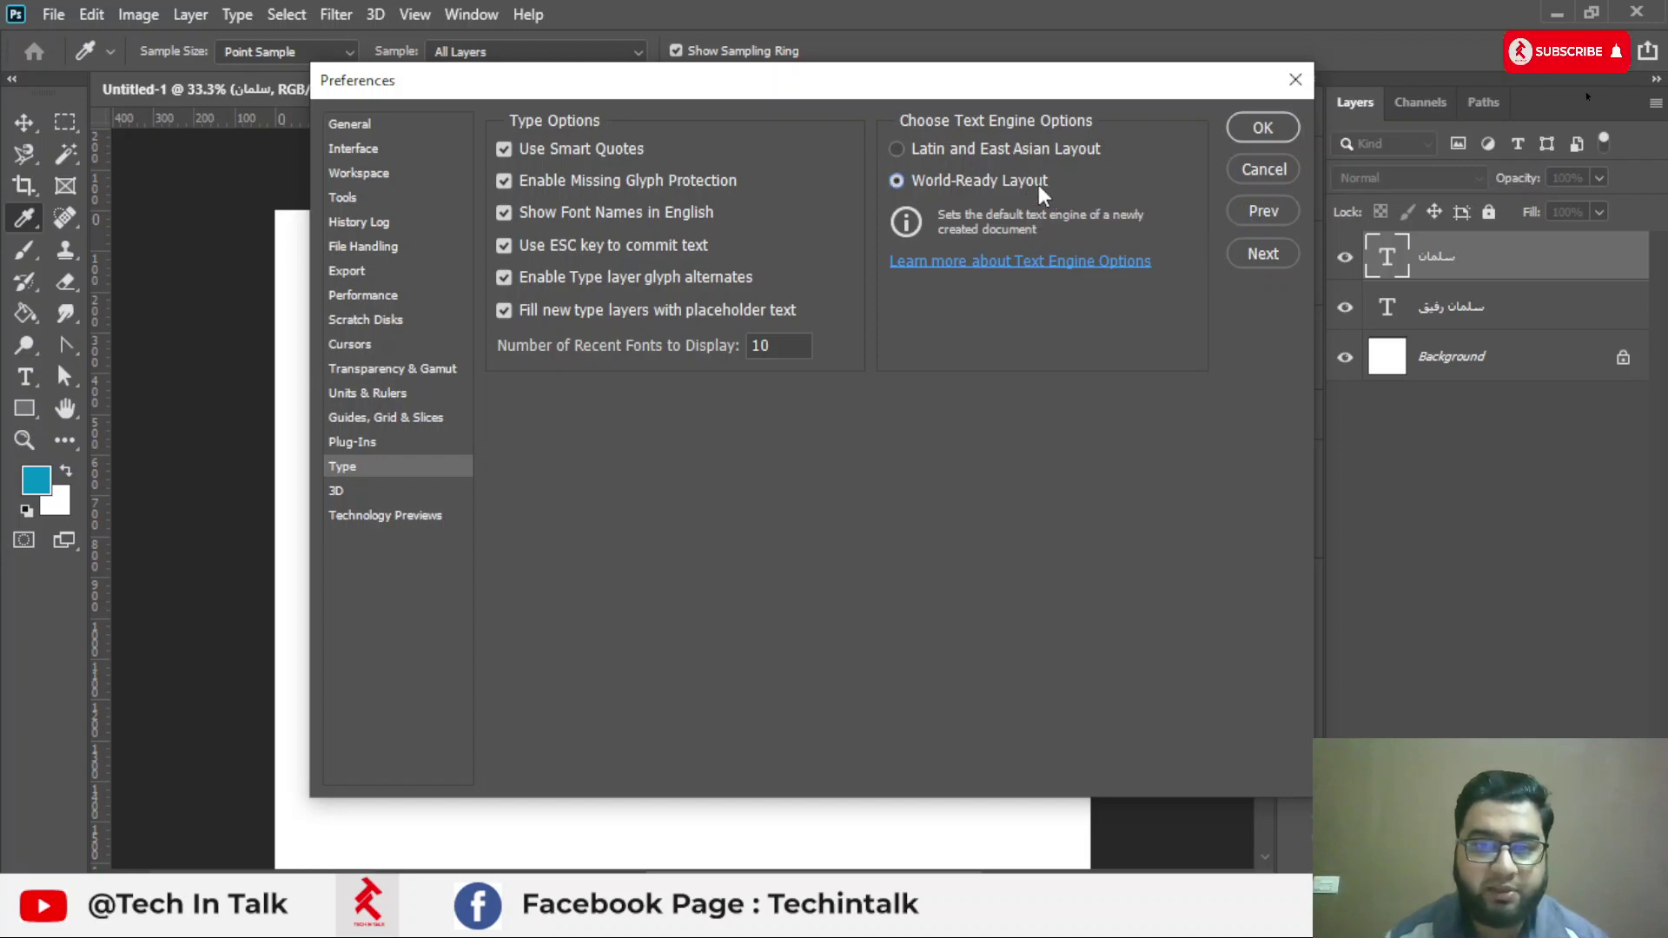
# Accept the Type preferences, commit the text, and show the Character and Paragraph panels.
pyautogui.click(1274, 134)
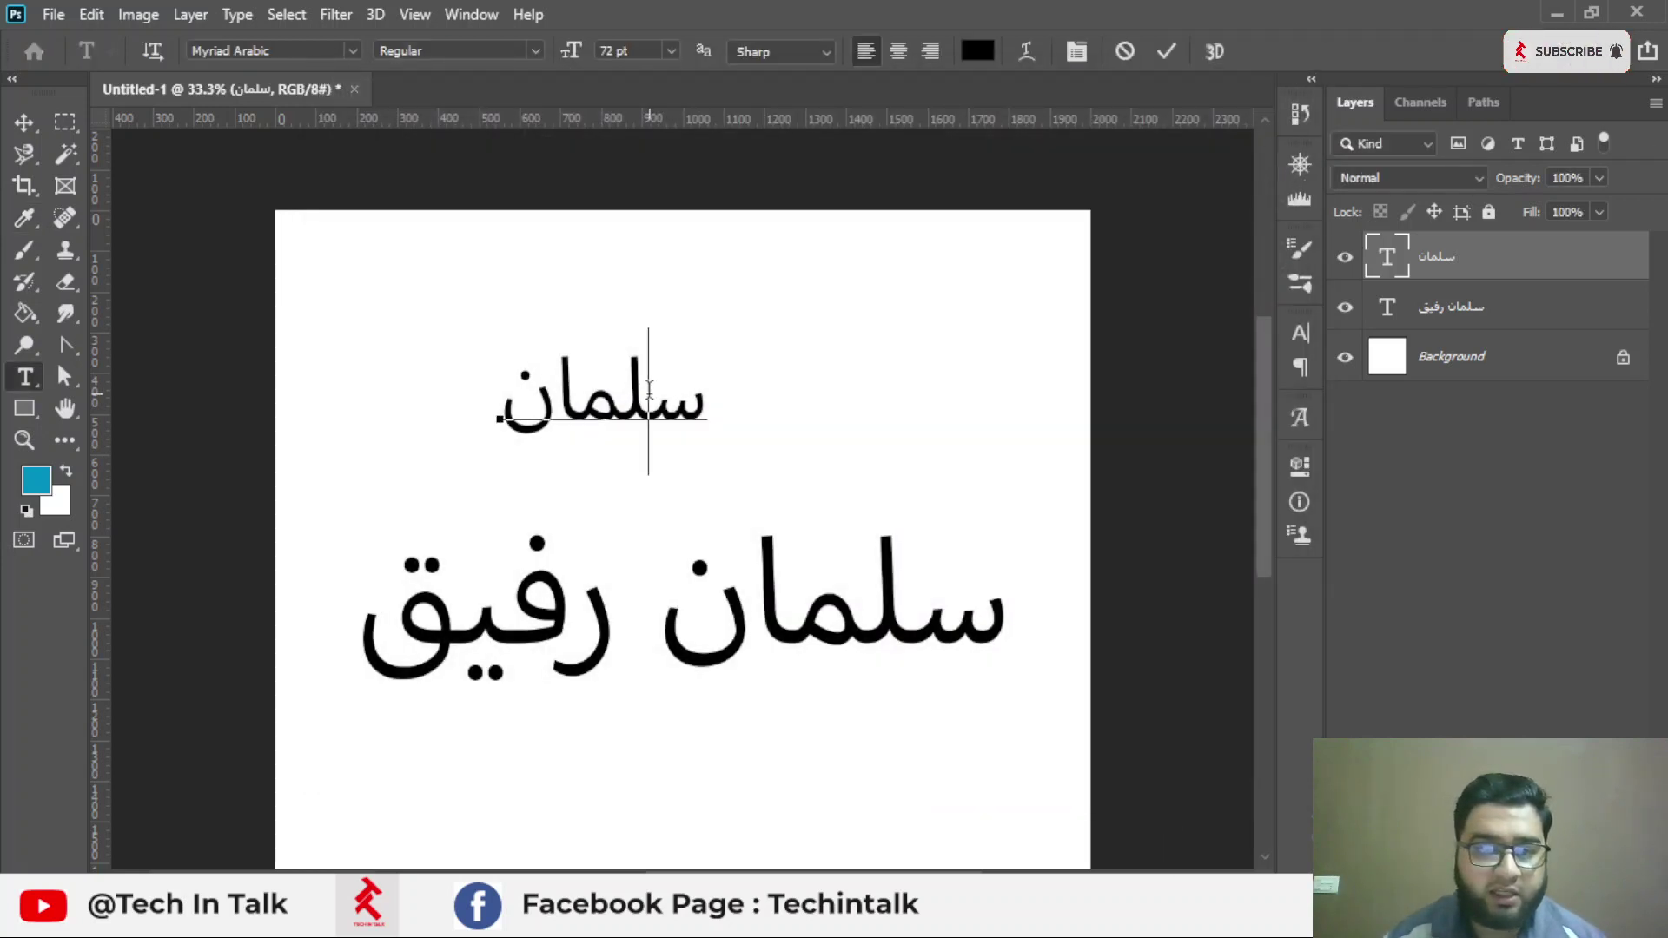
pyautogui.click(24, 121)
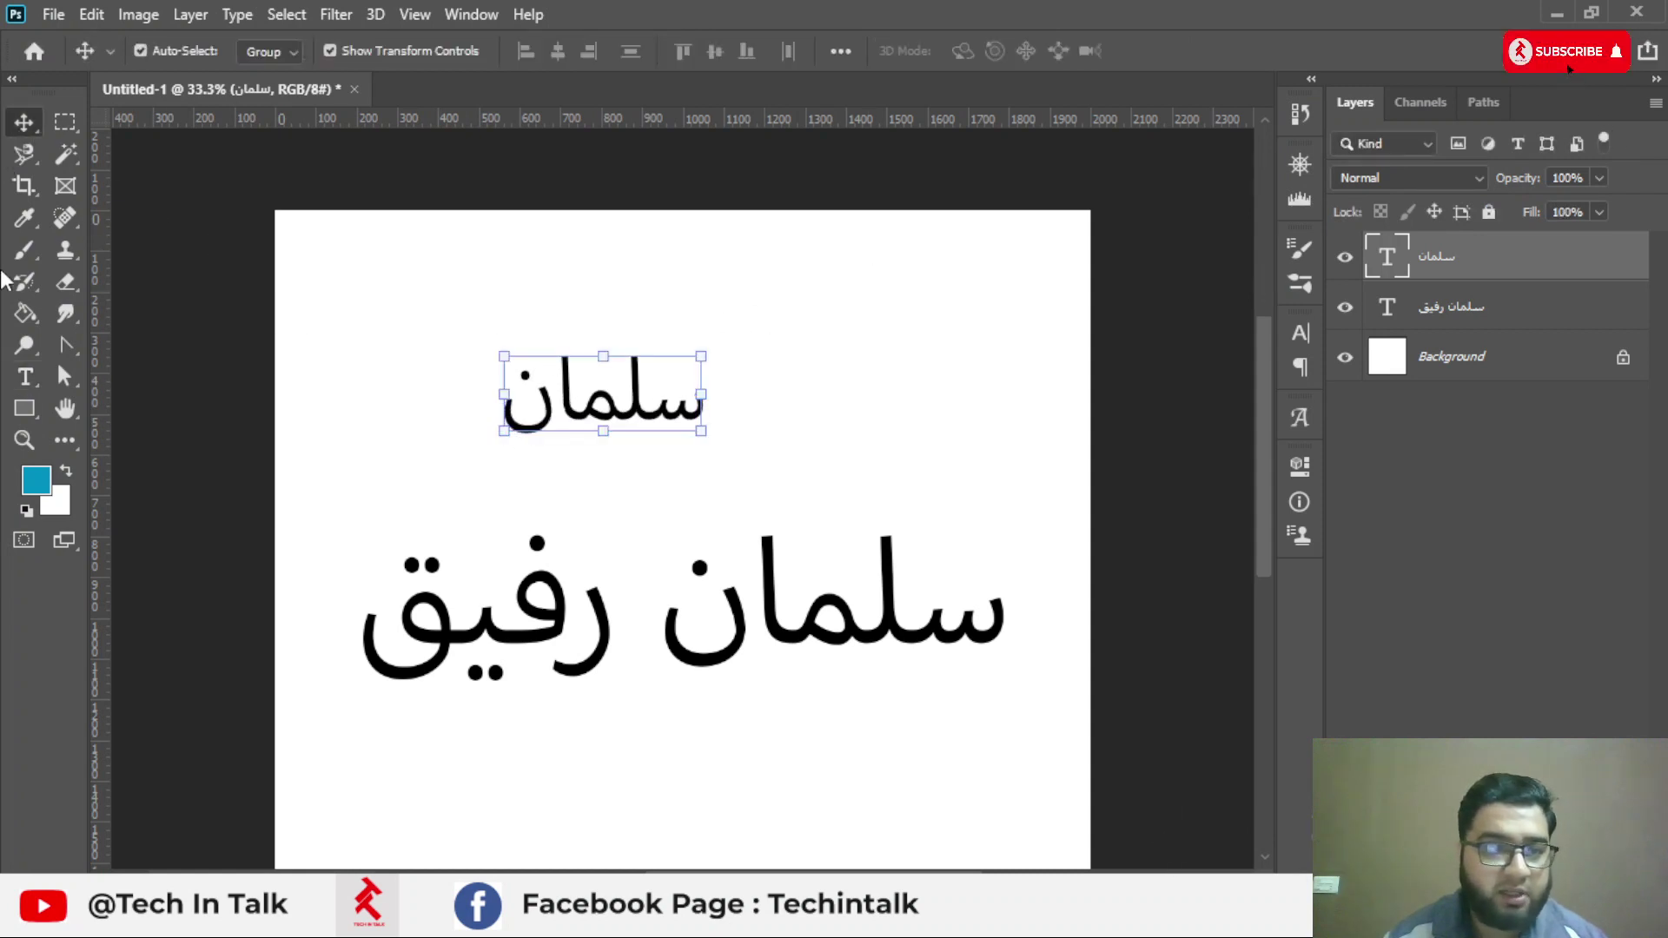
pyautogui.click(24, 376)
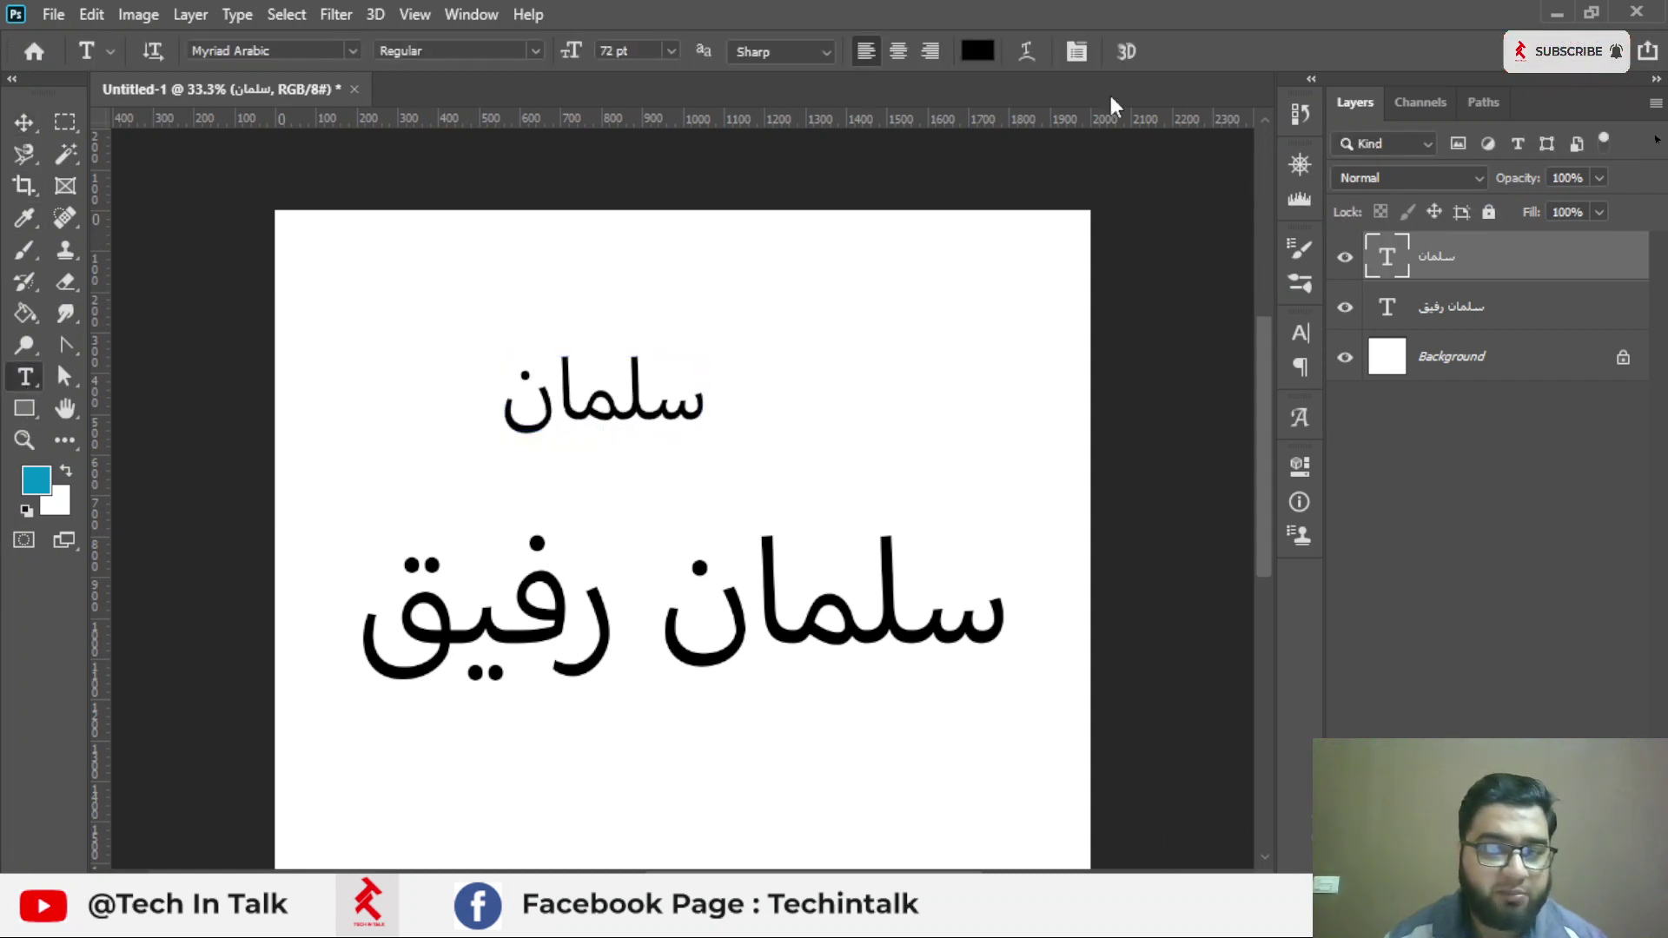
pyautogui.click(1074, 52)
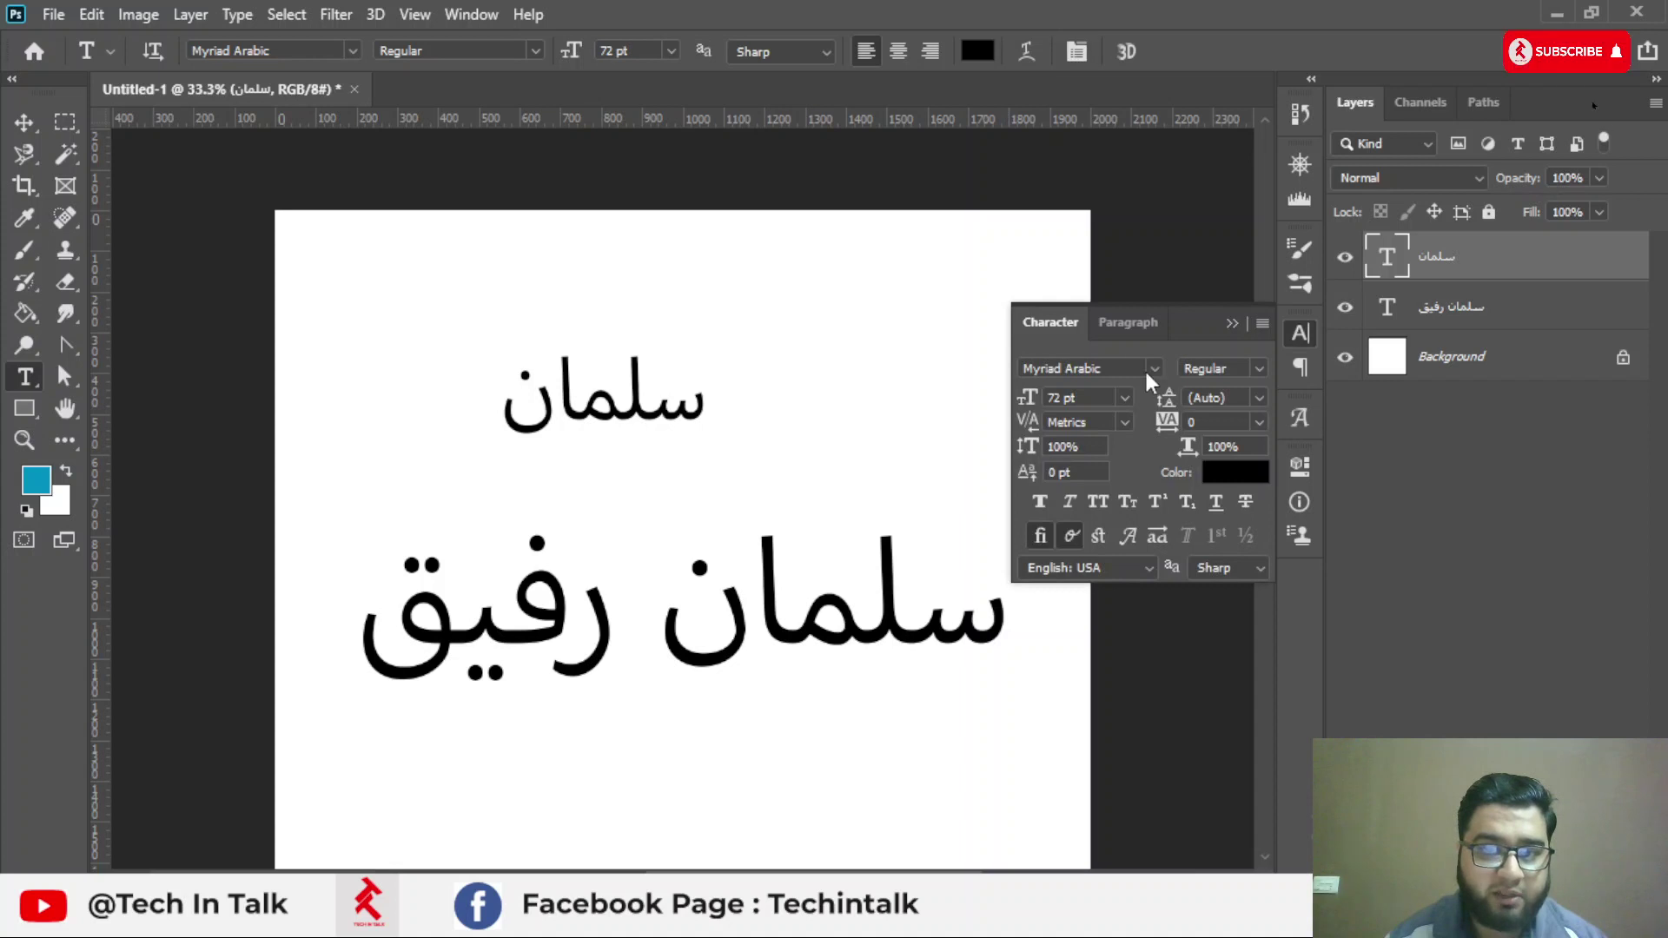
pyautogui.click(1132, 330)
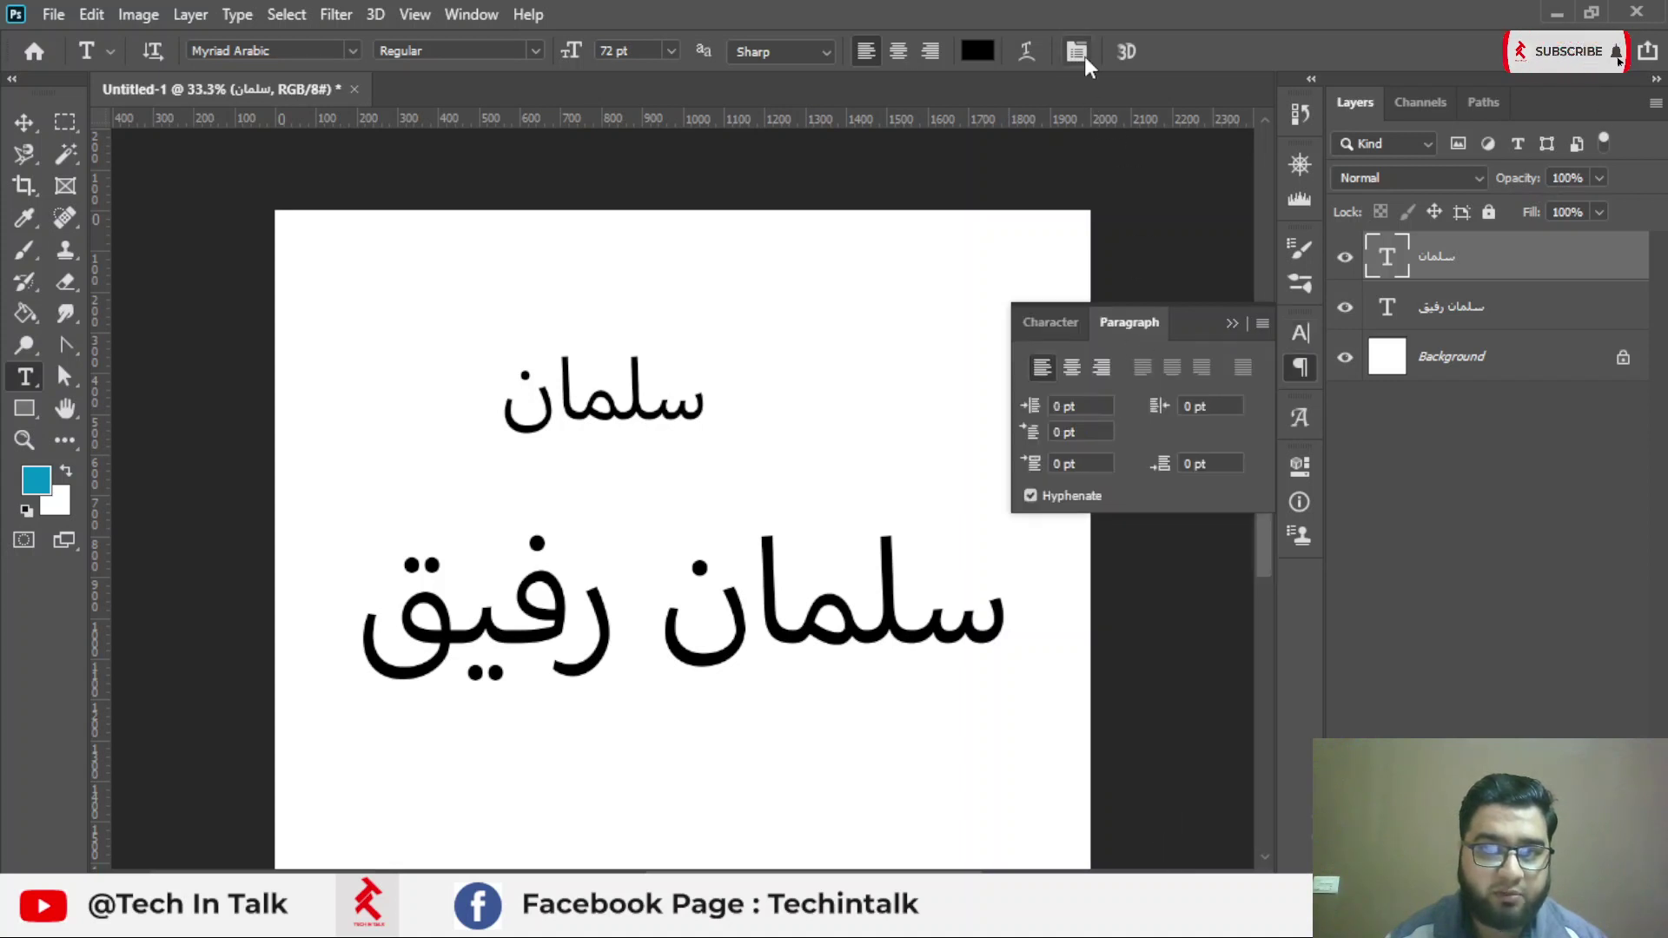
# Browse the Window menu's list of panels.
pyautogui.click(473, 14)
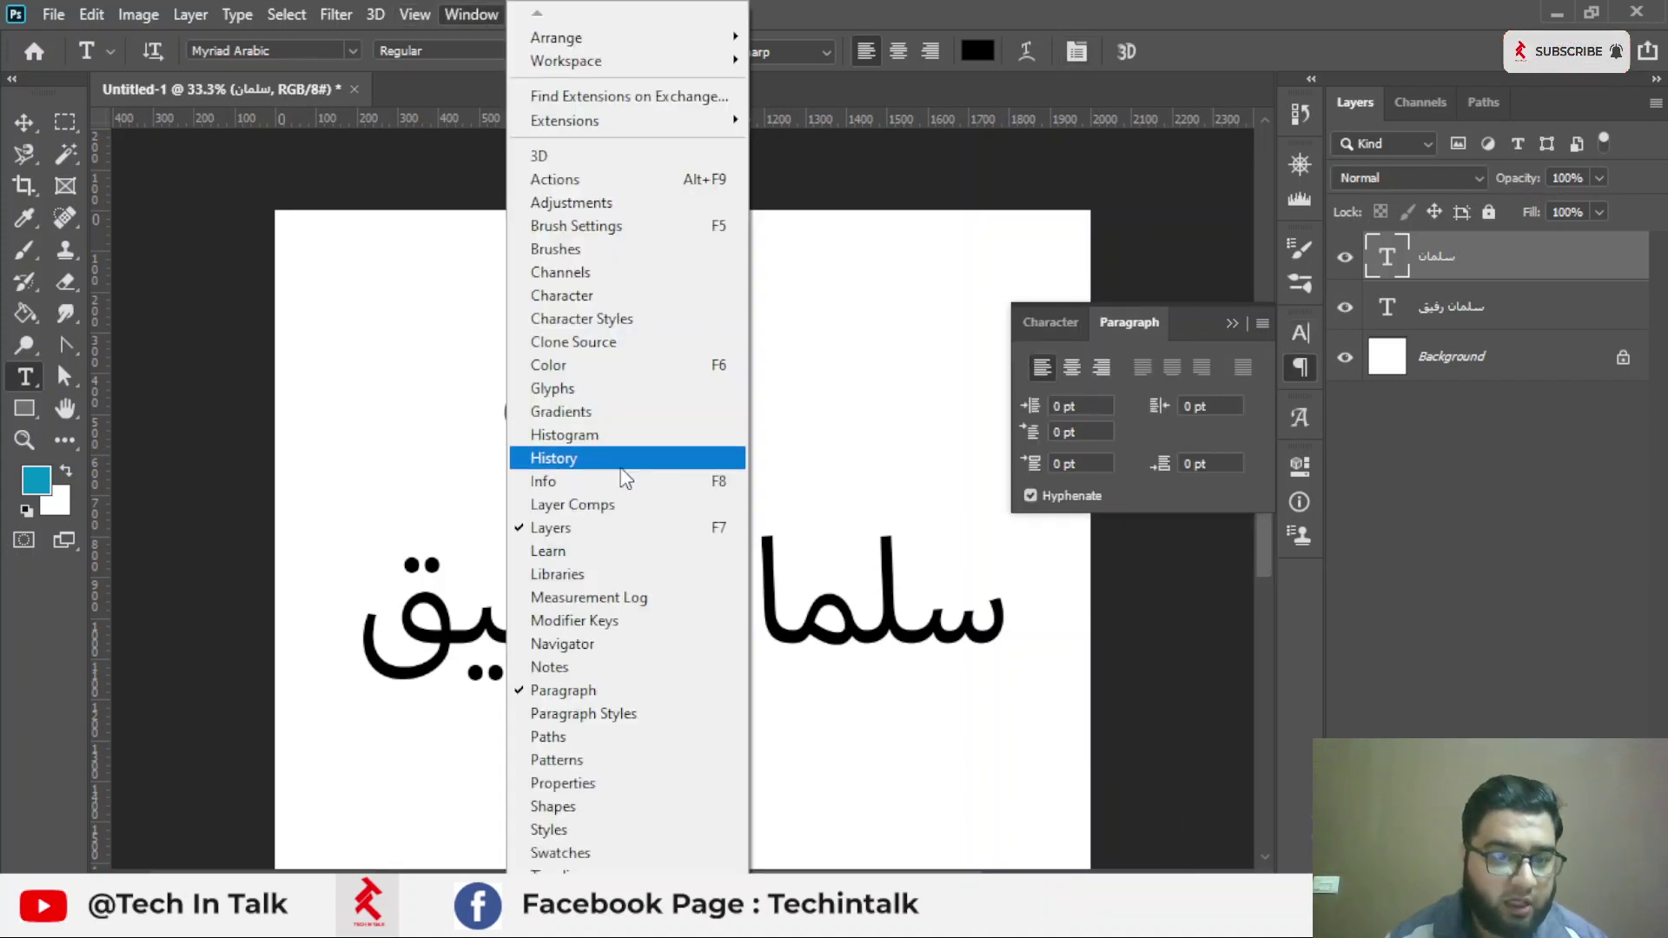
pyautogui.scroll(-2, 1573, 76)
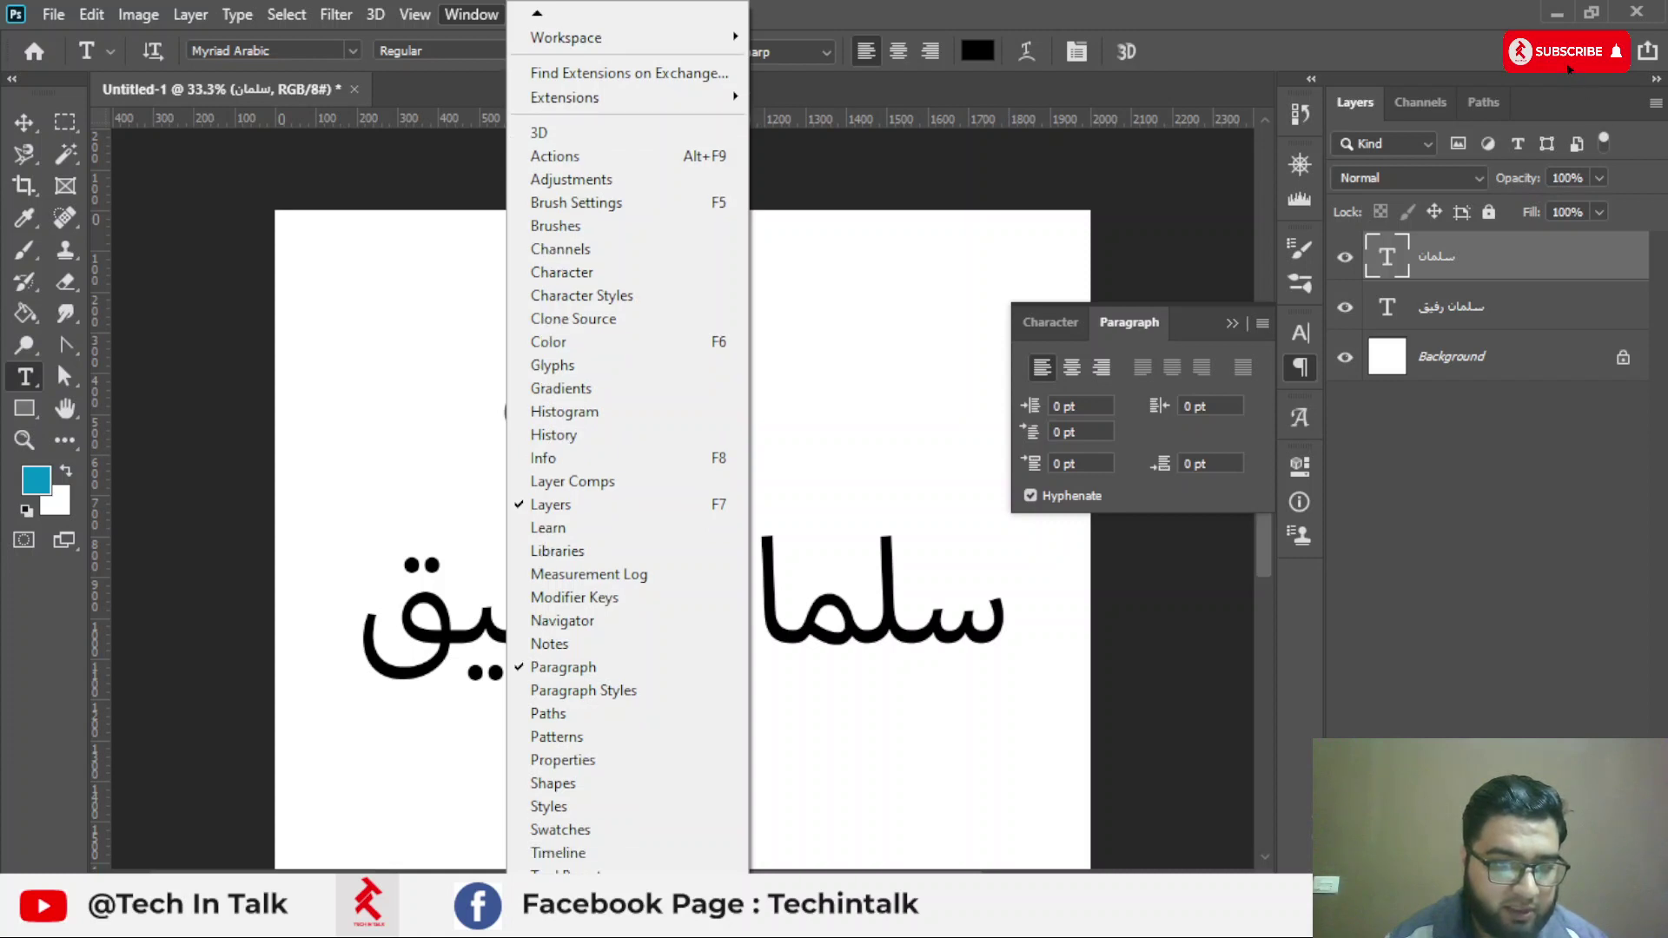
pyautogui.scroll(-2, 1573, 76)
pyautogui.scroll(-1, 1617, 59)
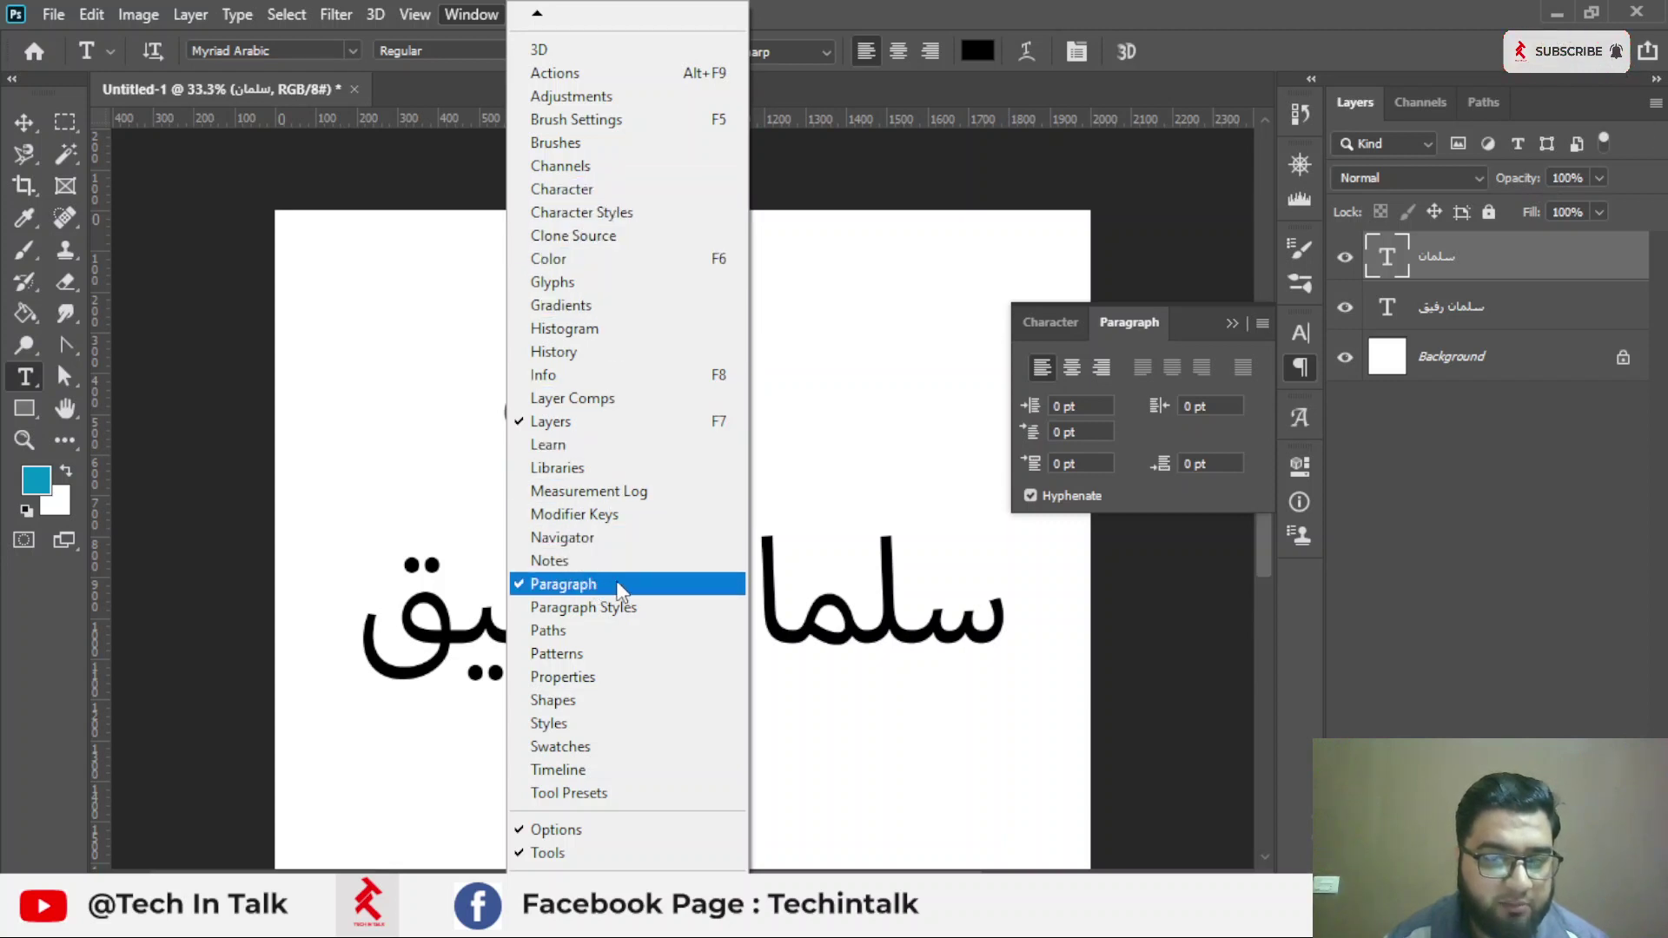
# Enable World-Ready Layout from the Paragraph panel menu and collapse the panels to icons.
pyautogui.click(594, 582)
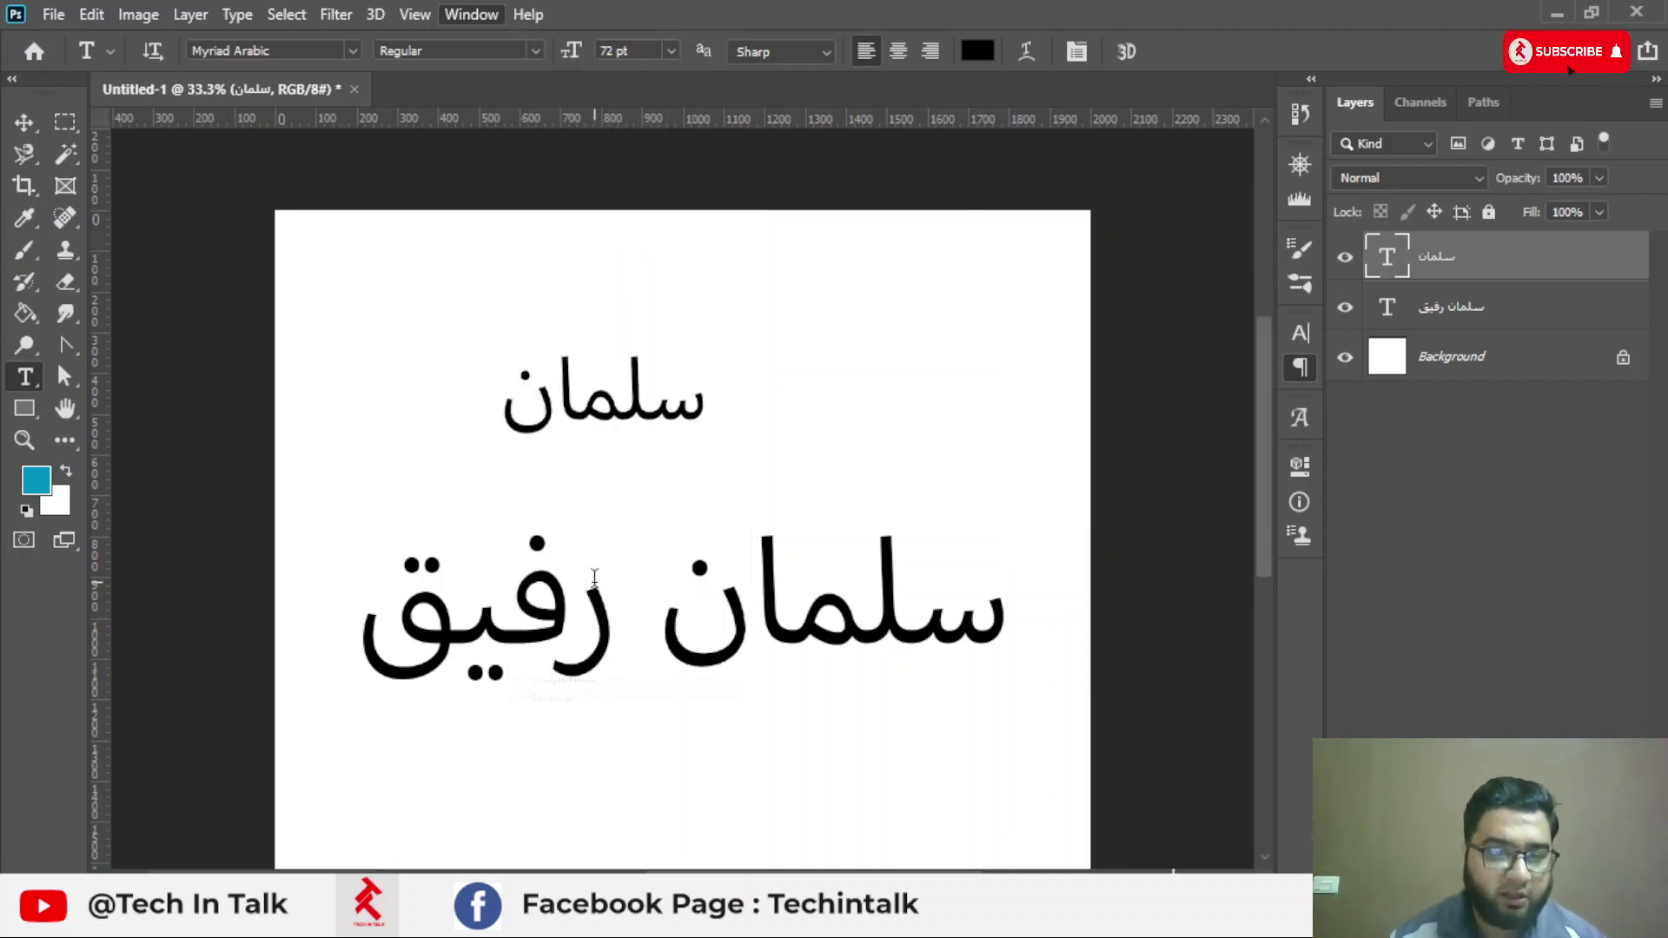
pyautogui.click(471, 14)
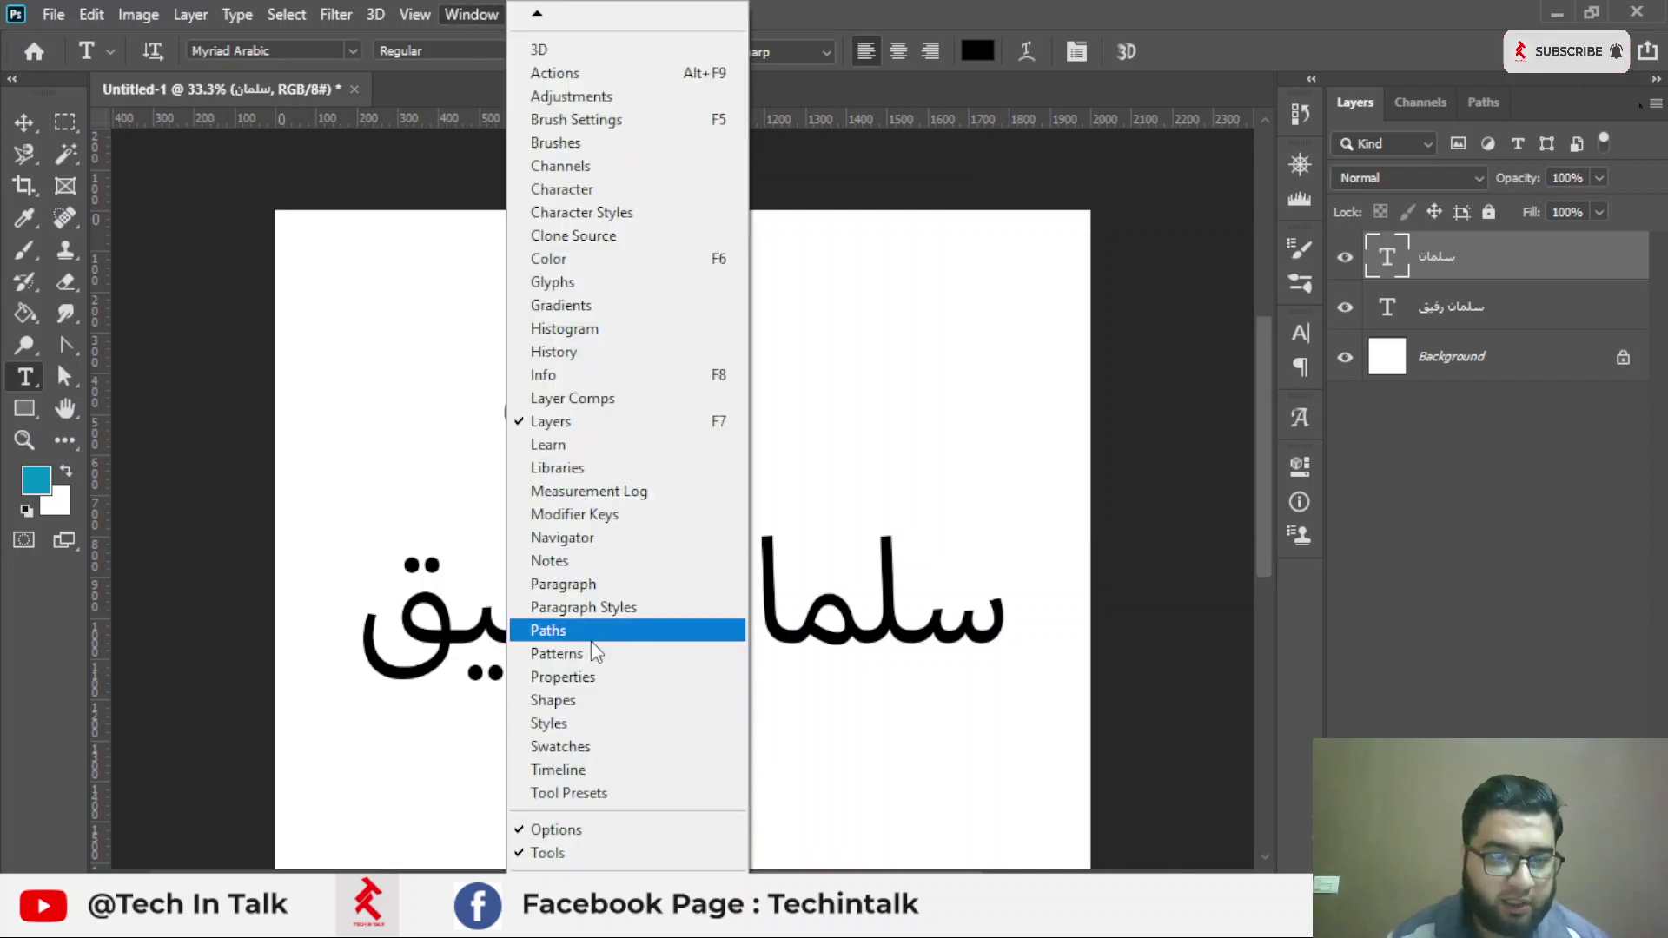
pyautogui.click(586, 582)
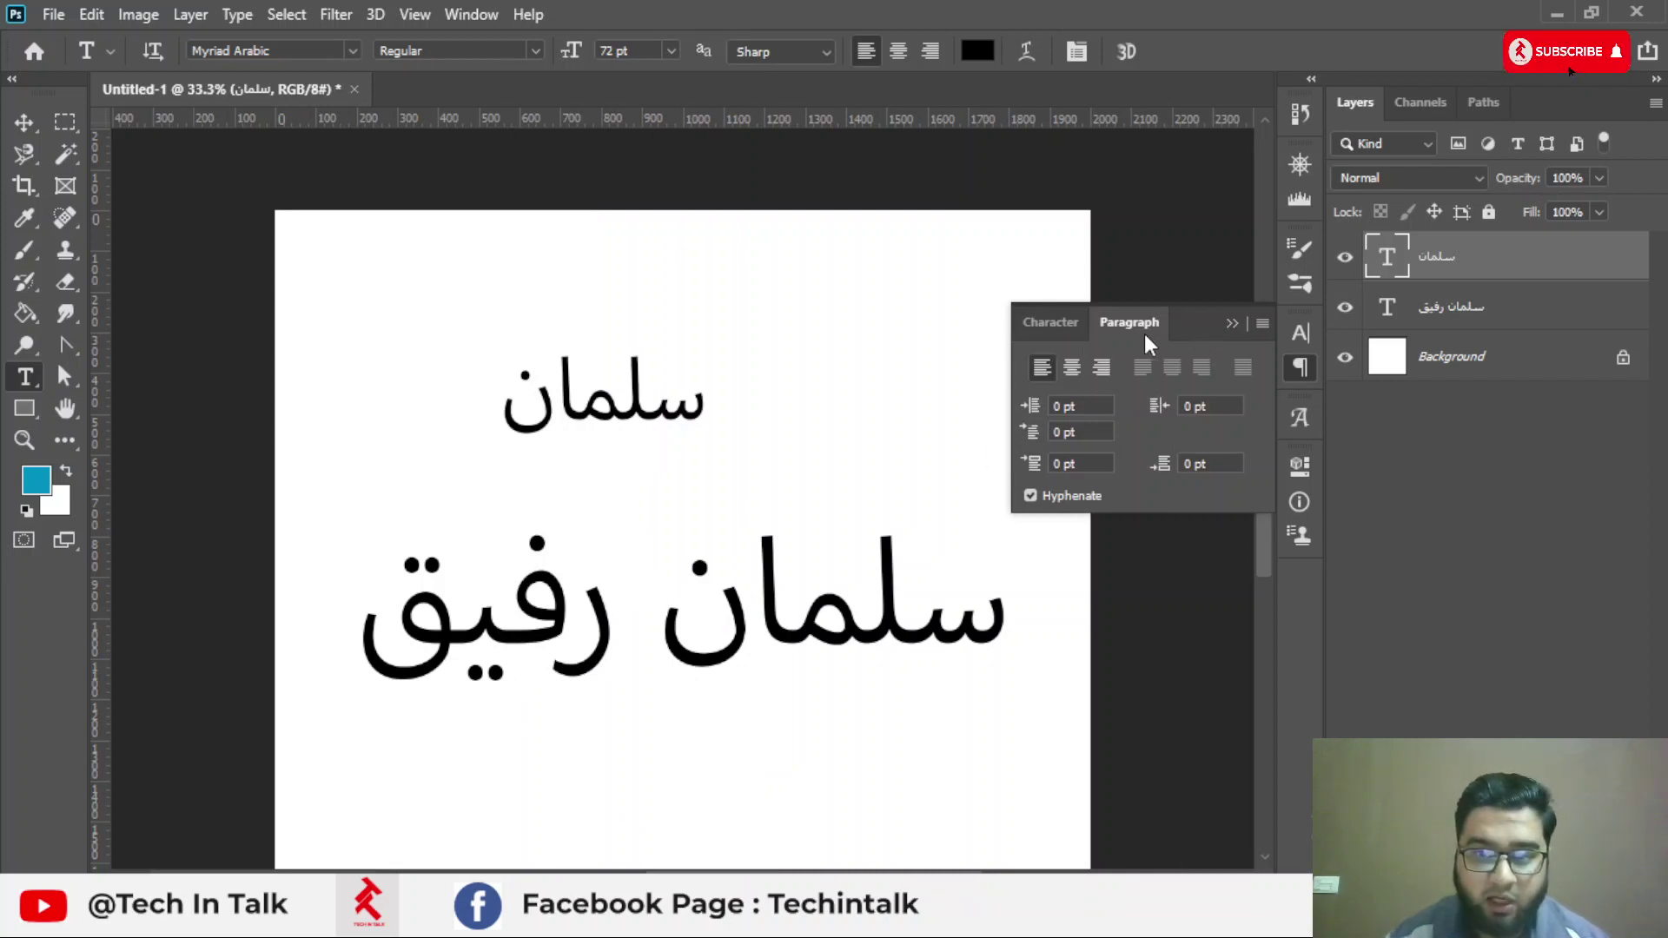
pyautogui.click(1262, 325)
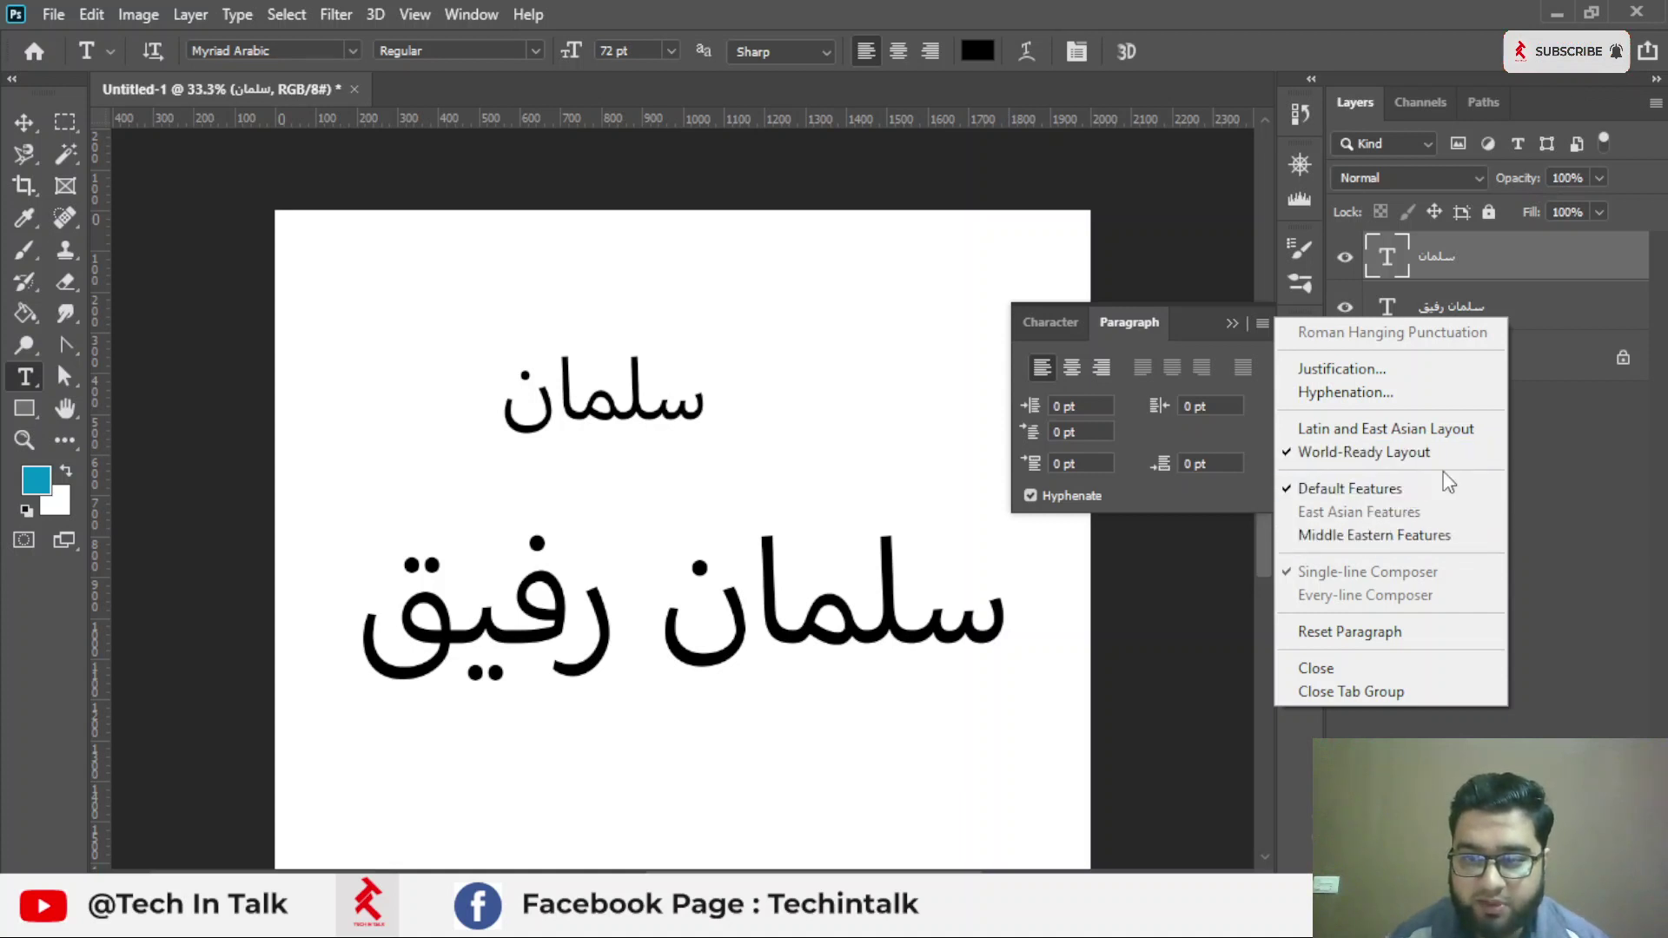
pyautogui.click(1390, 453)
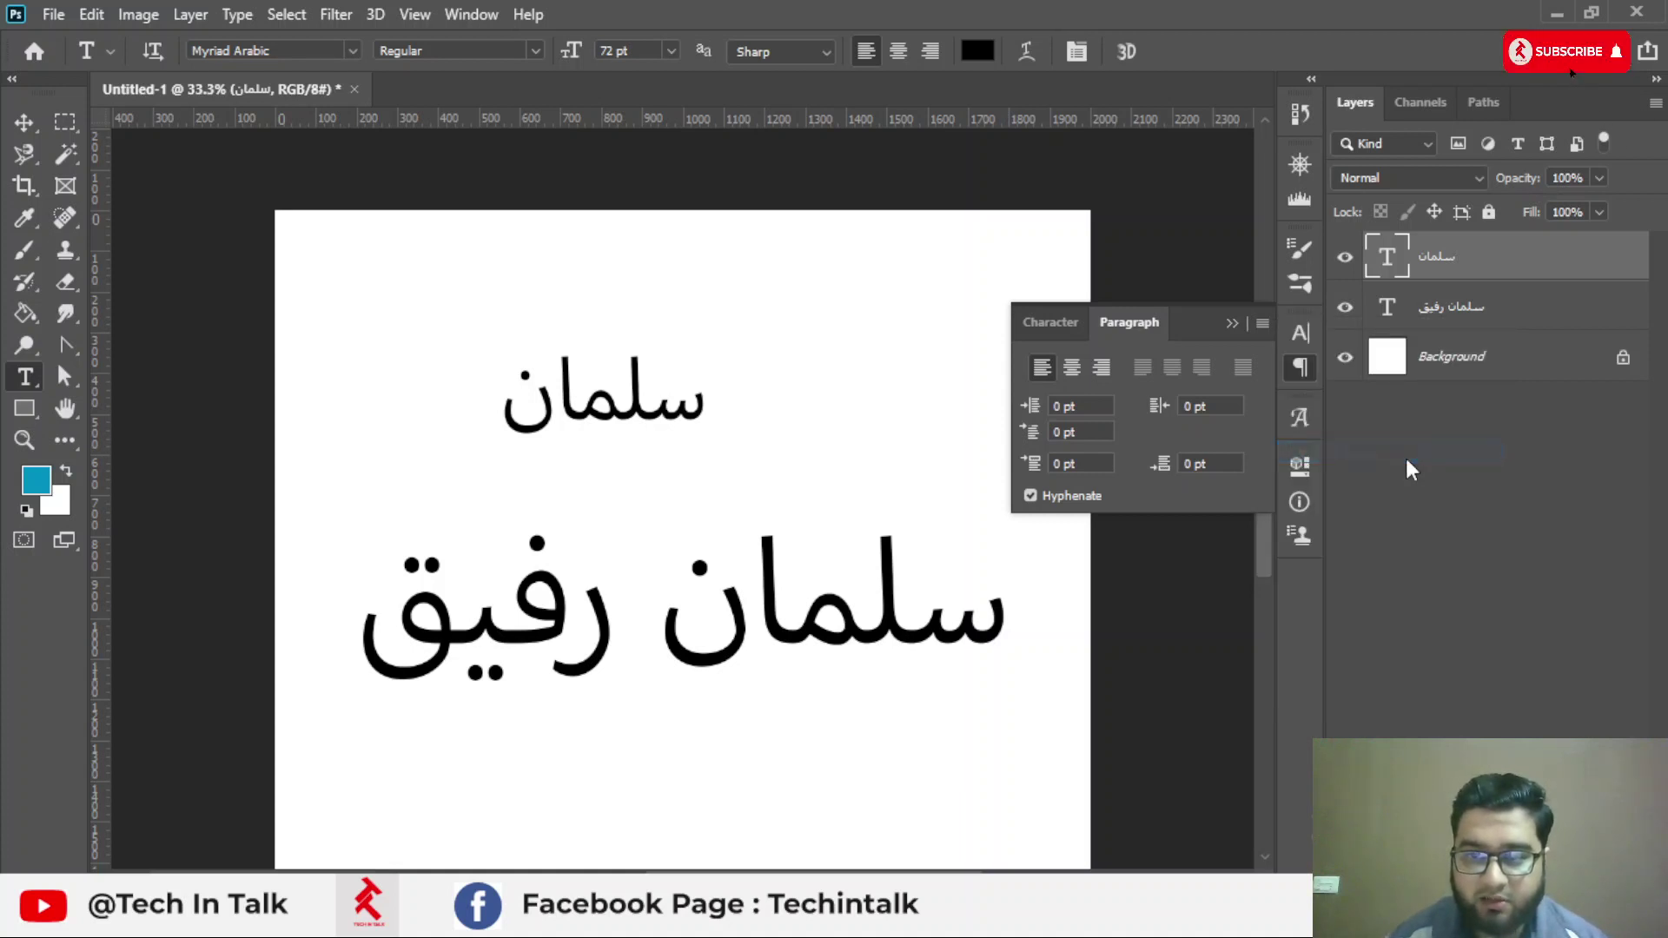
pyautogui.click(1232, 323)
# Place the cursor at the end of سلمان and type 'کیا ہم'.
pyautogui.click(539, 401)
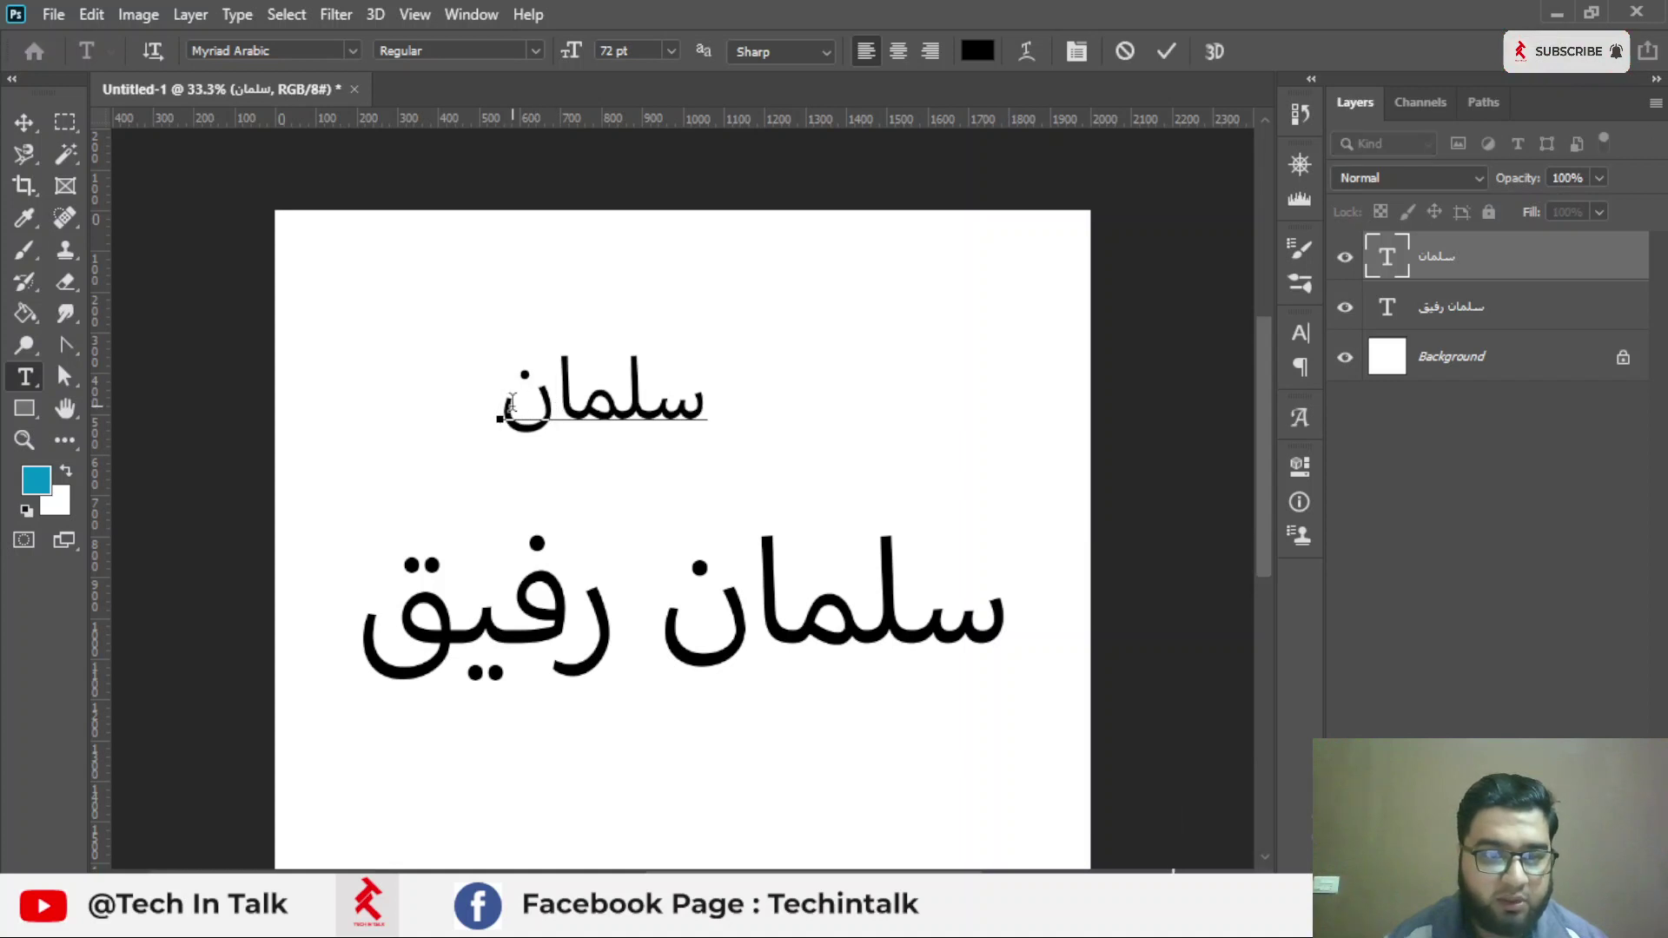
pyautogui.press('Home')
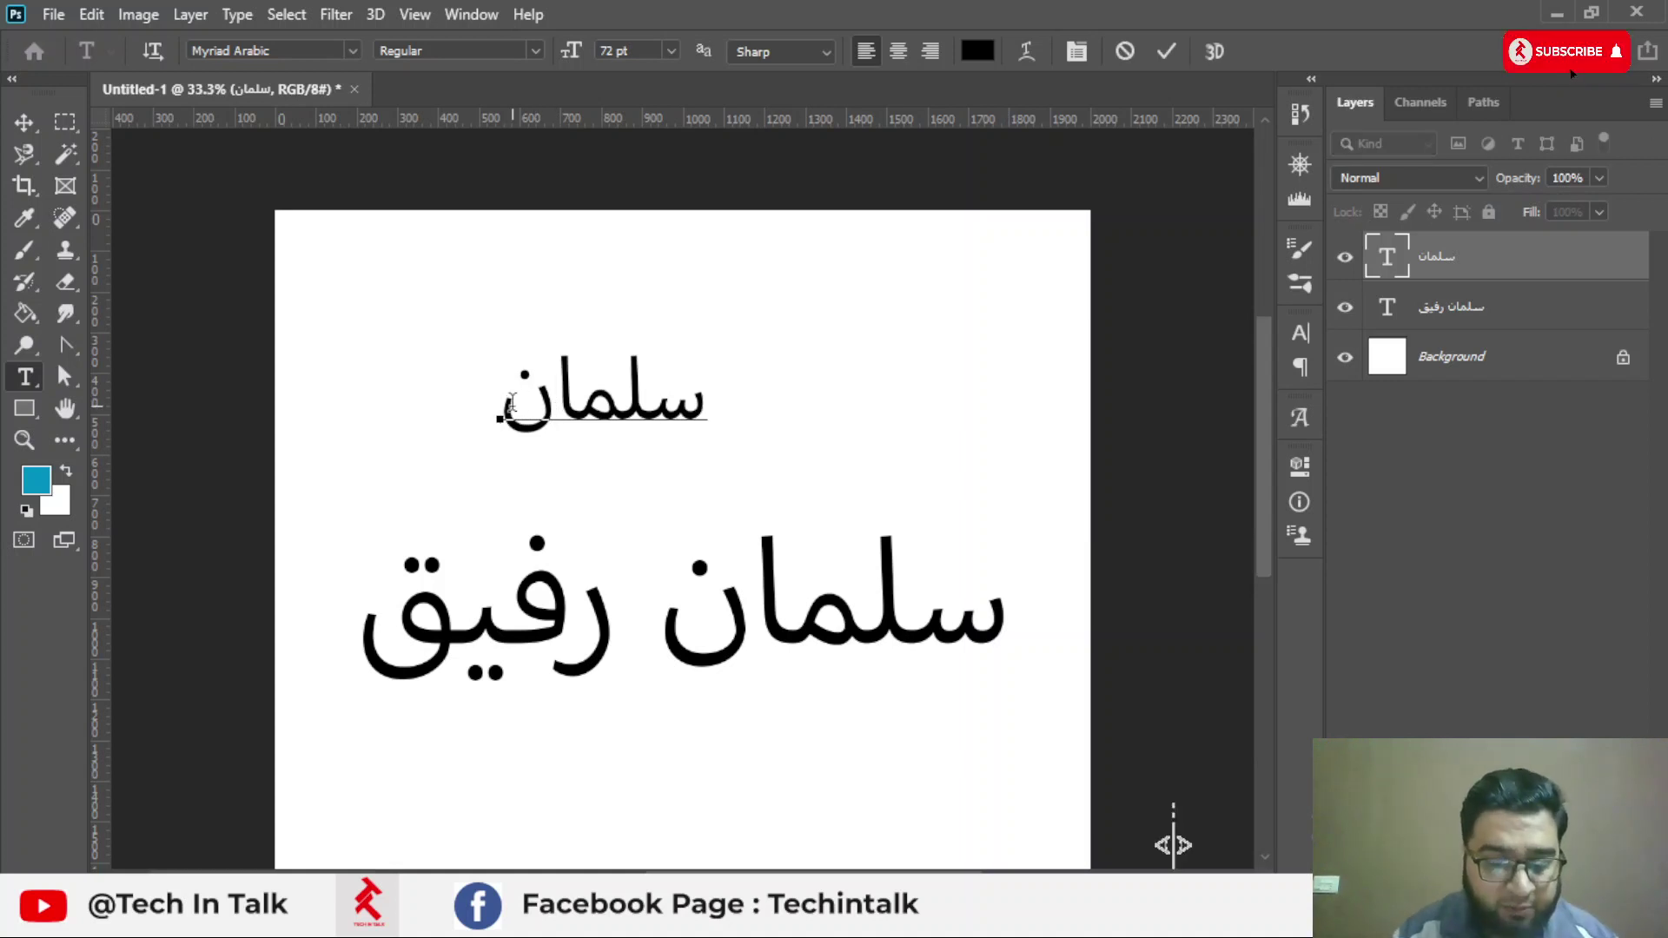
pyautogui.write('که')
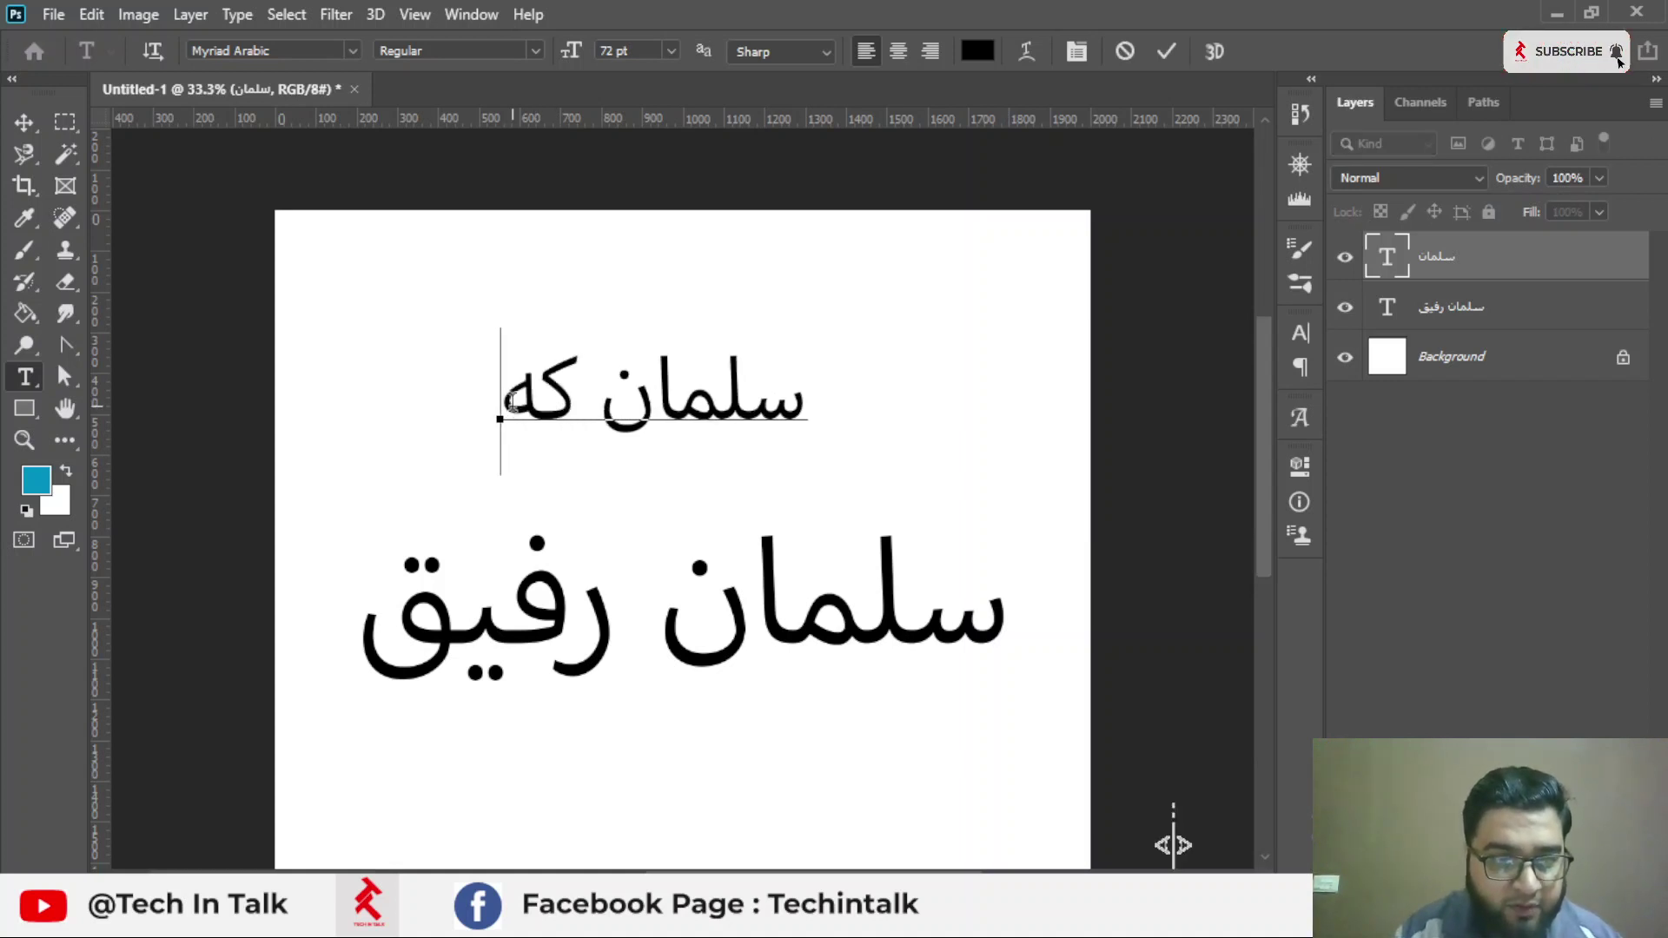
pyautogui.press('BackSpace')
pyautogui.write('ی')
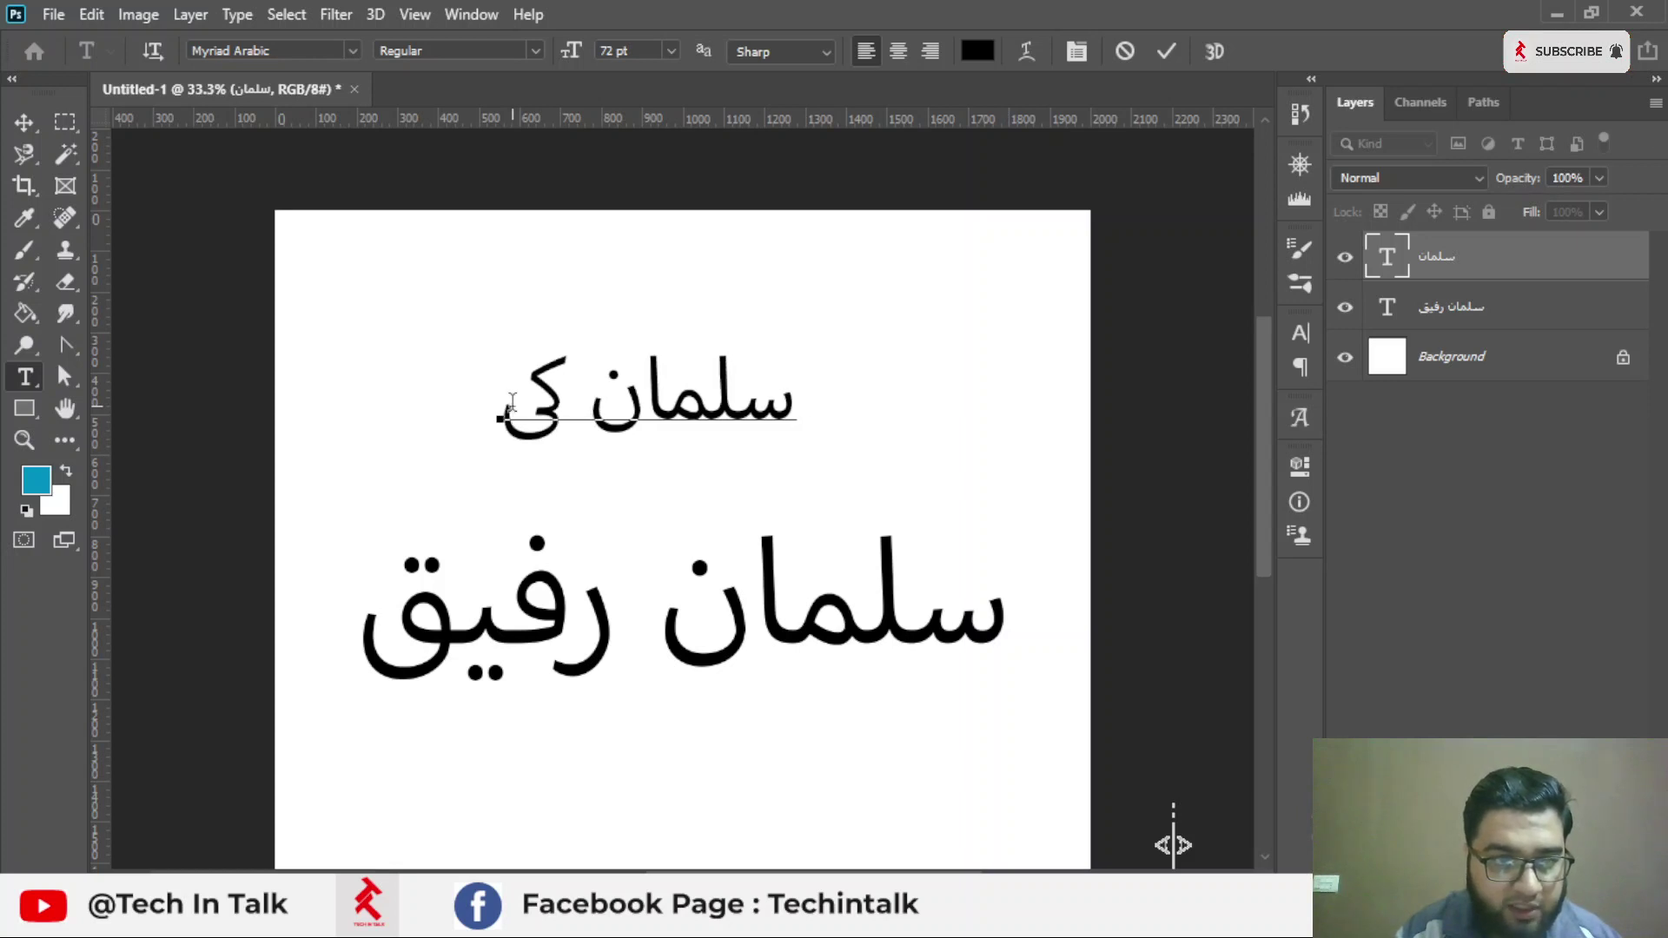
pyautogui.write('ا')
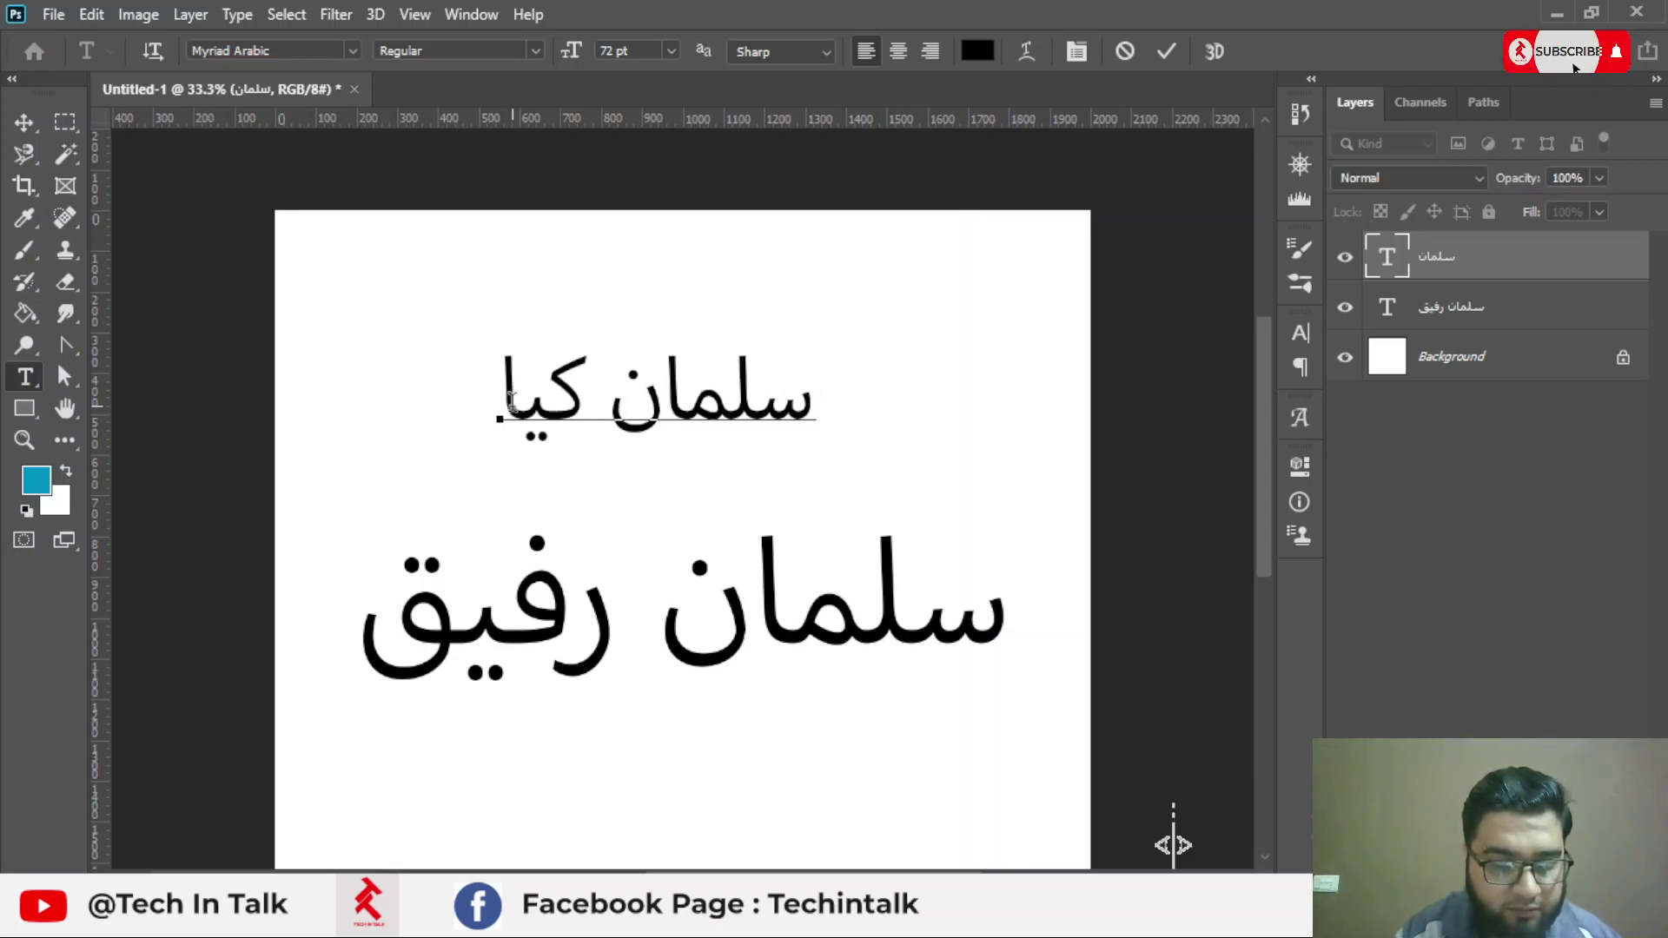
pyautogui.write(' هم')
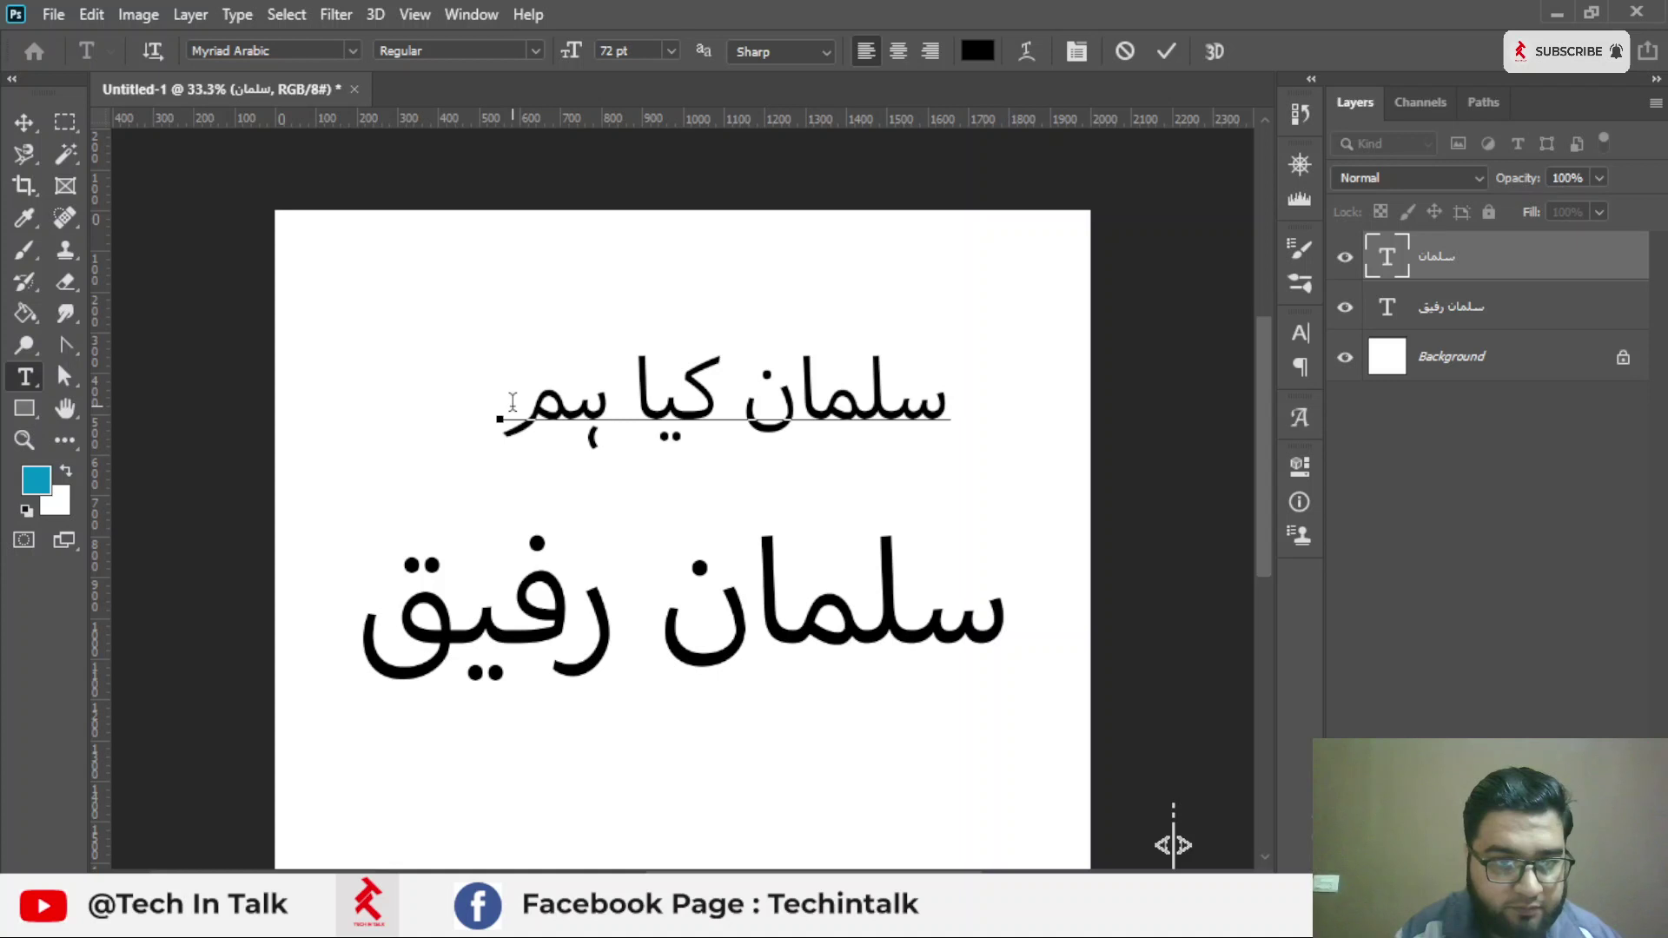
# Correct the mistyped trailing letters and finish the line with 'ہم اردو'.
pyautogui.press('BackSpace')
pyautogui.write('م')
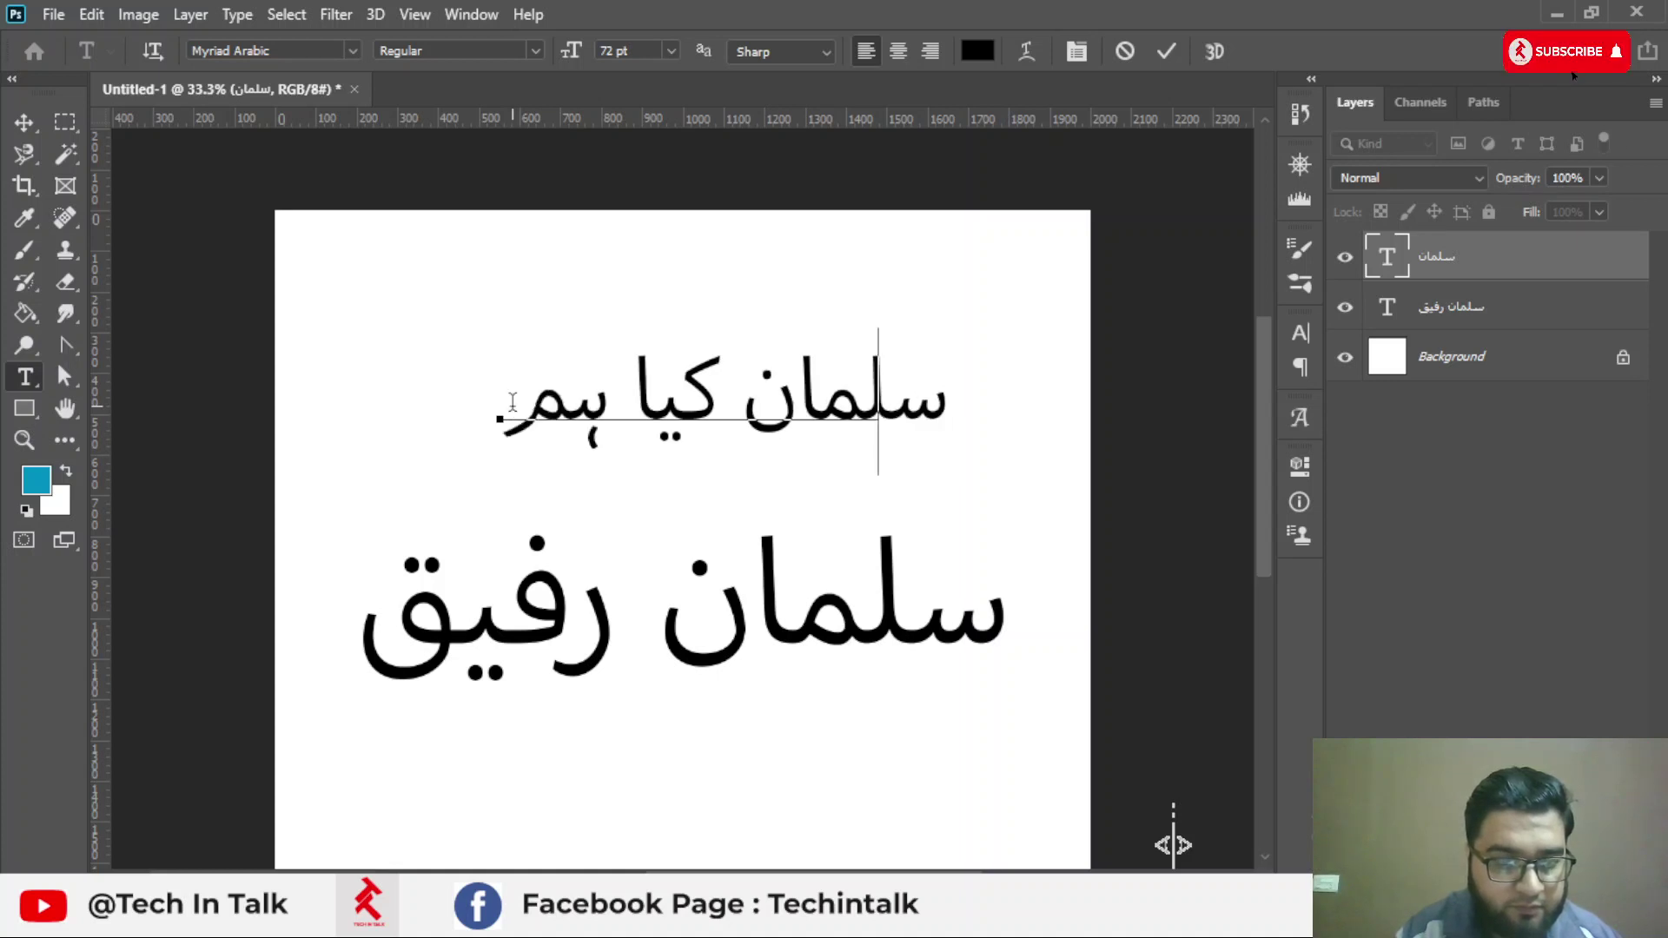
pyautogui.press('BackSpace')
pyautogui.write('م')
pyautogui.press('BackSpace')
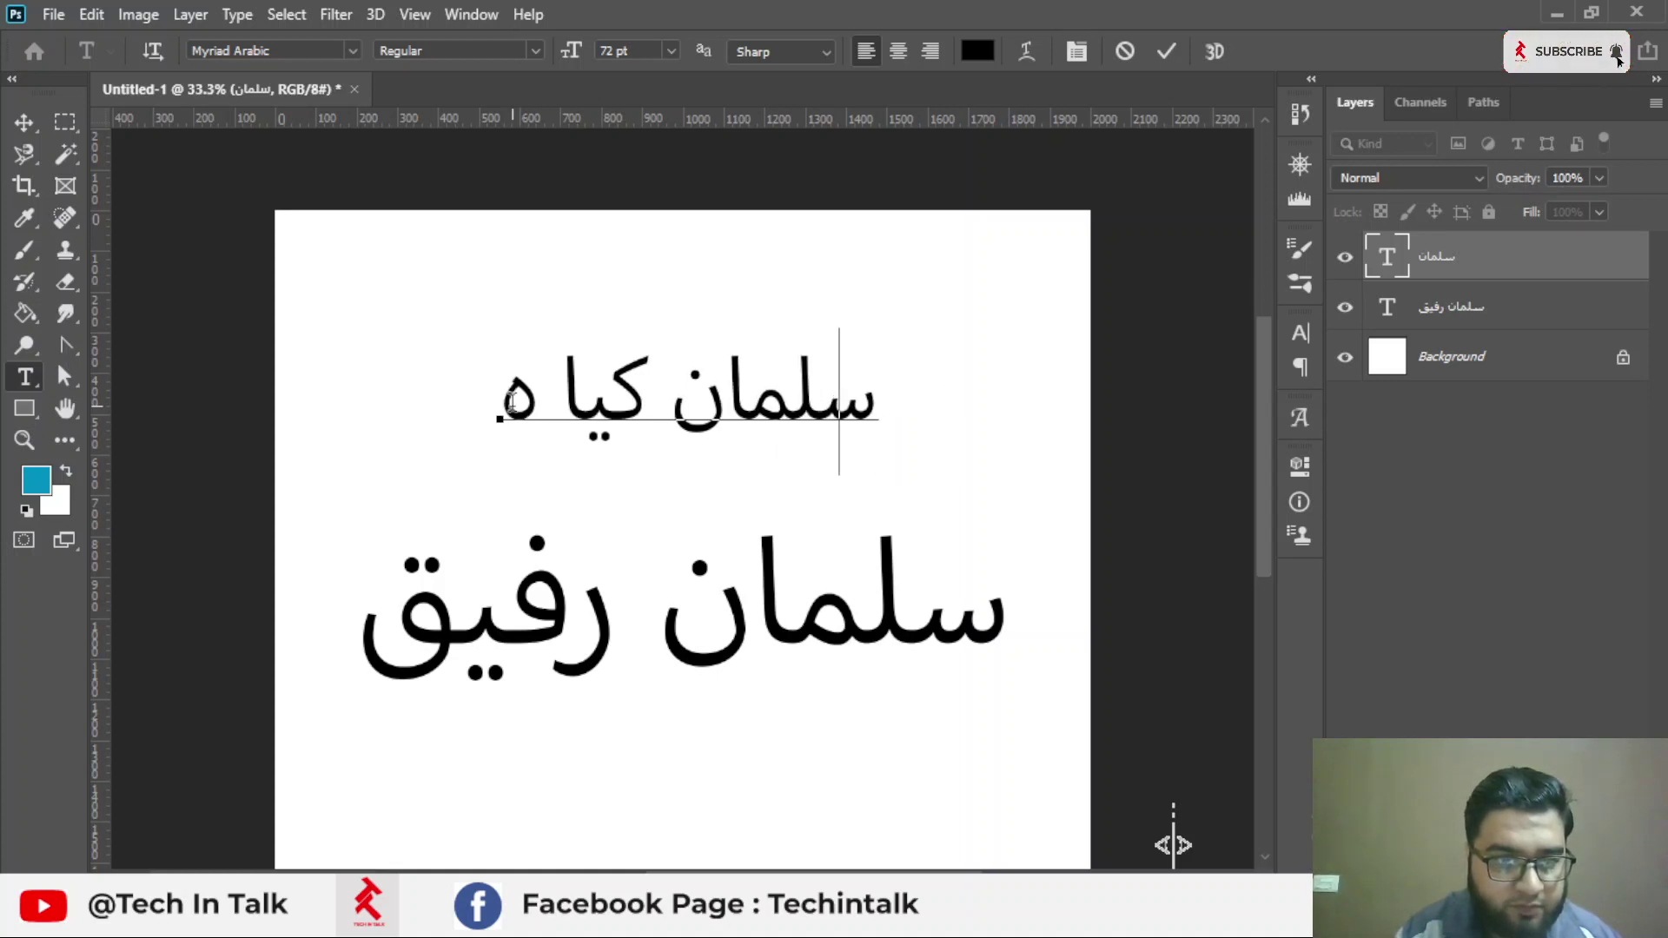
pyautogui.press('BackSpace')
pyautogui.write('ه')
pyautogui.press('BackSpace')
pyautogui.write('ی')
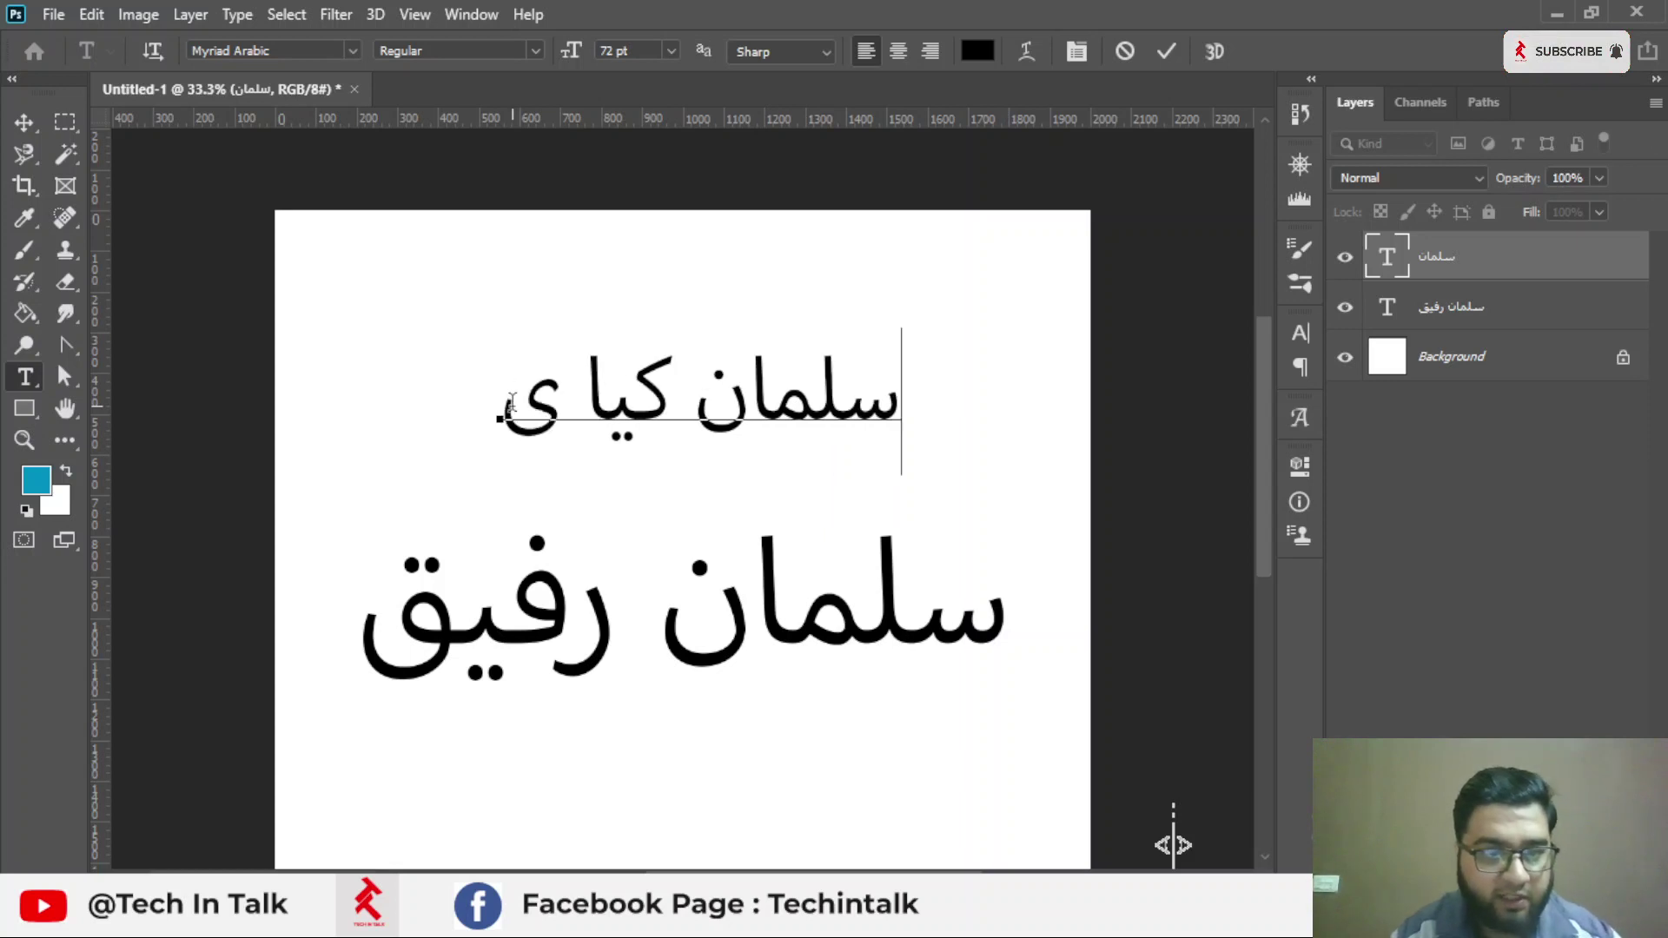
pyautogui.press('BackSpace')
pyautogui.write('ه')
pyautogui.press('BackSpace')
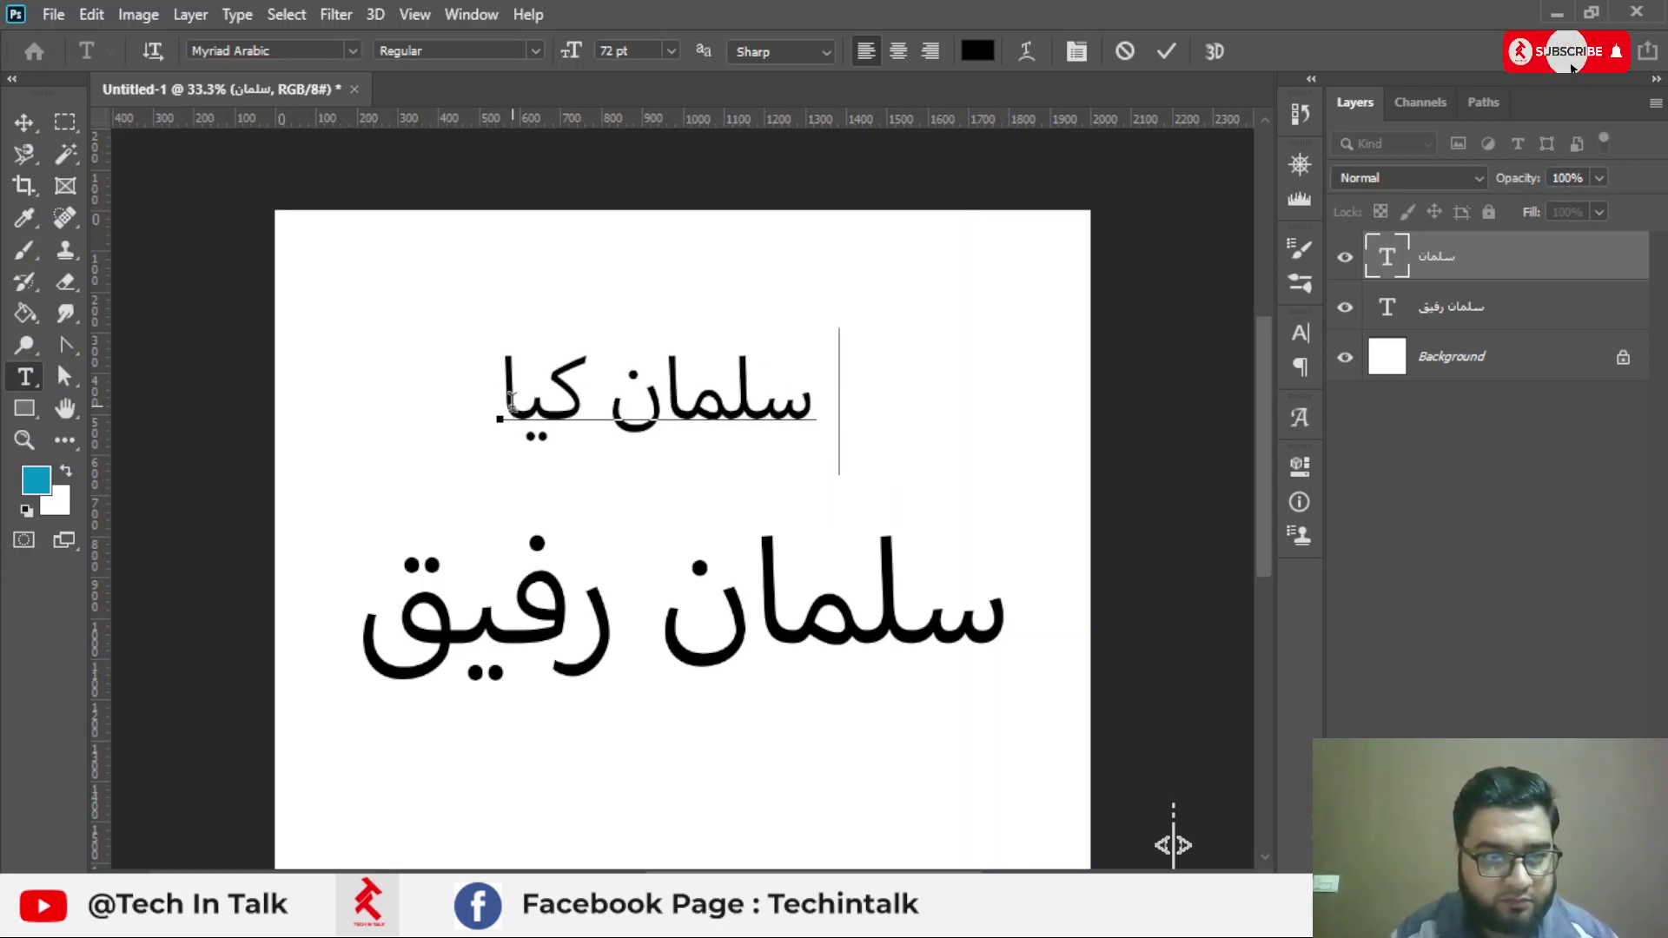
pyautogui.write('هم')
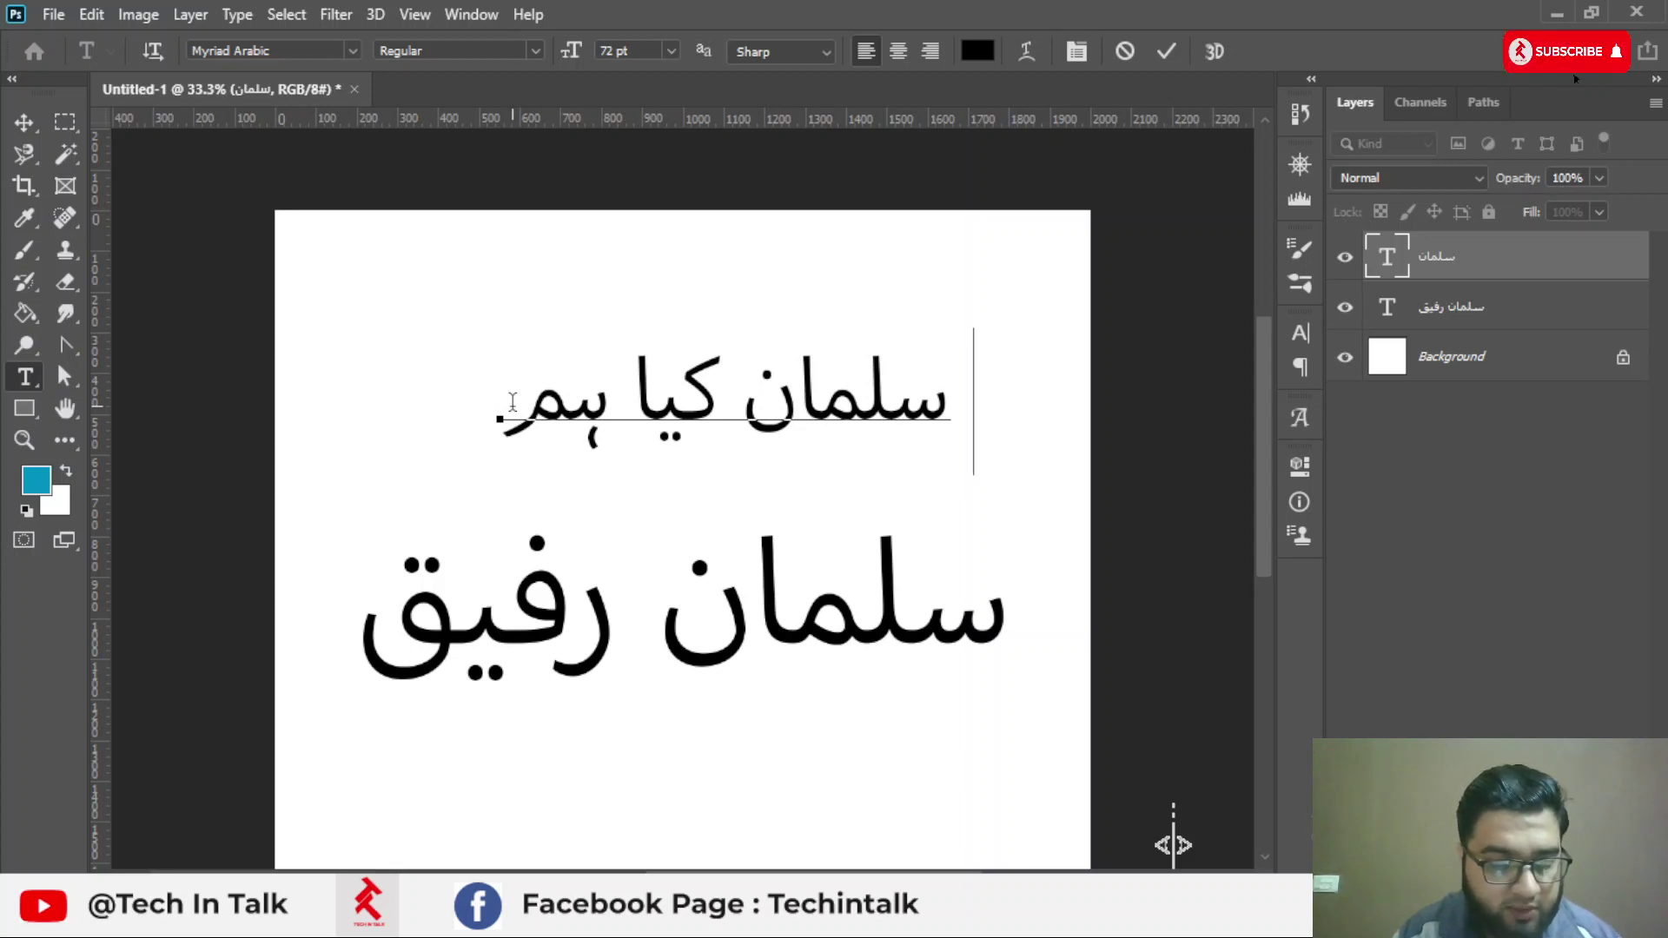
pyautogui.write(' ا')
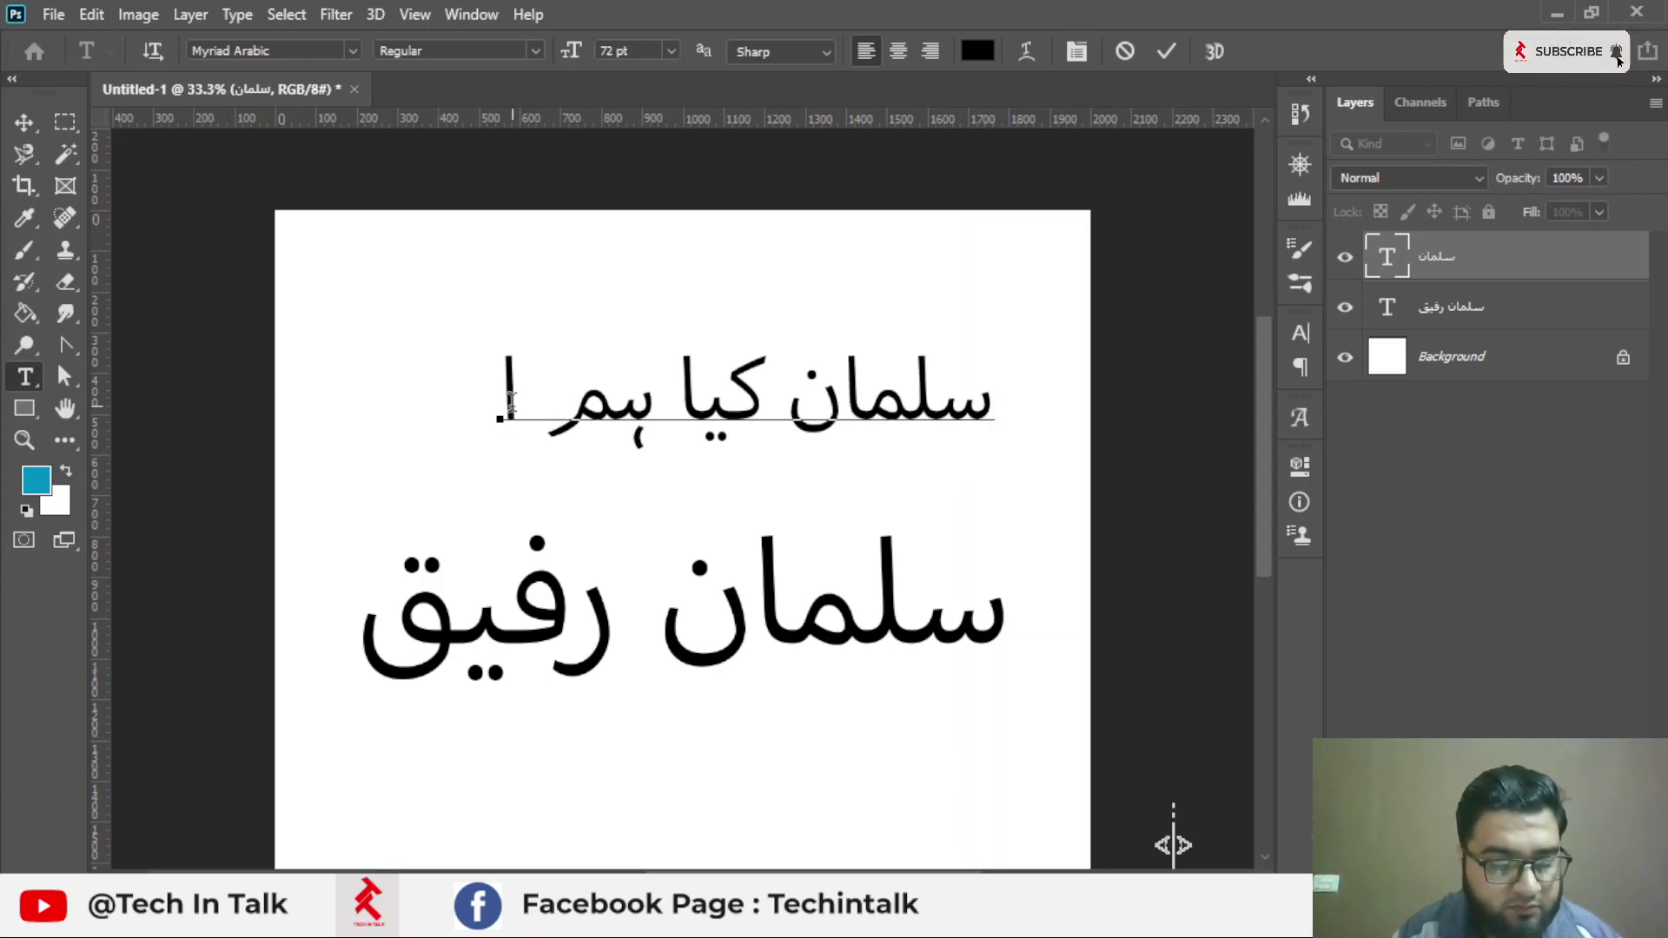
pyautogui.write('ر')
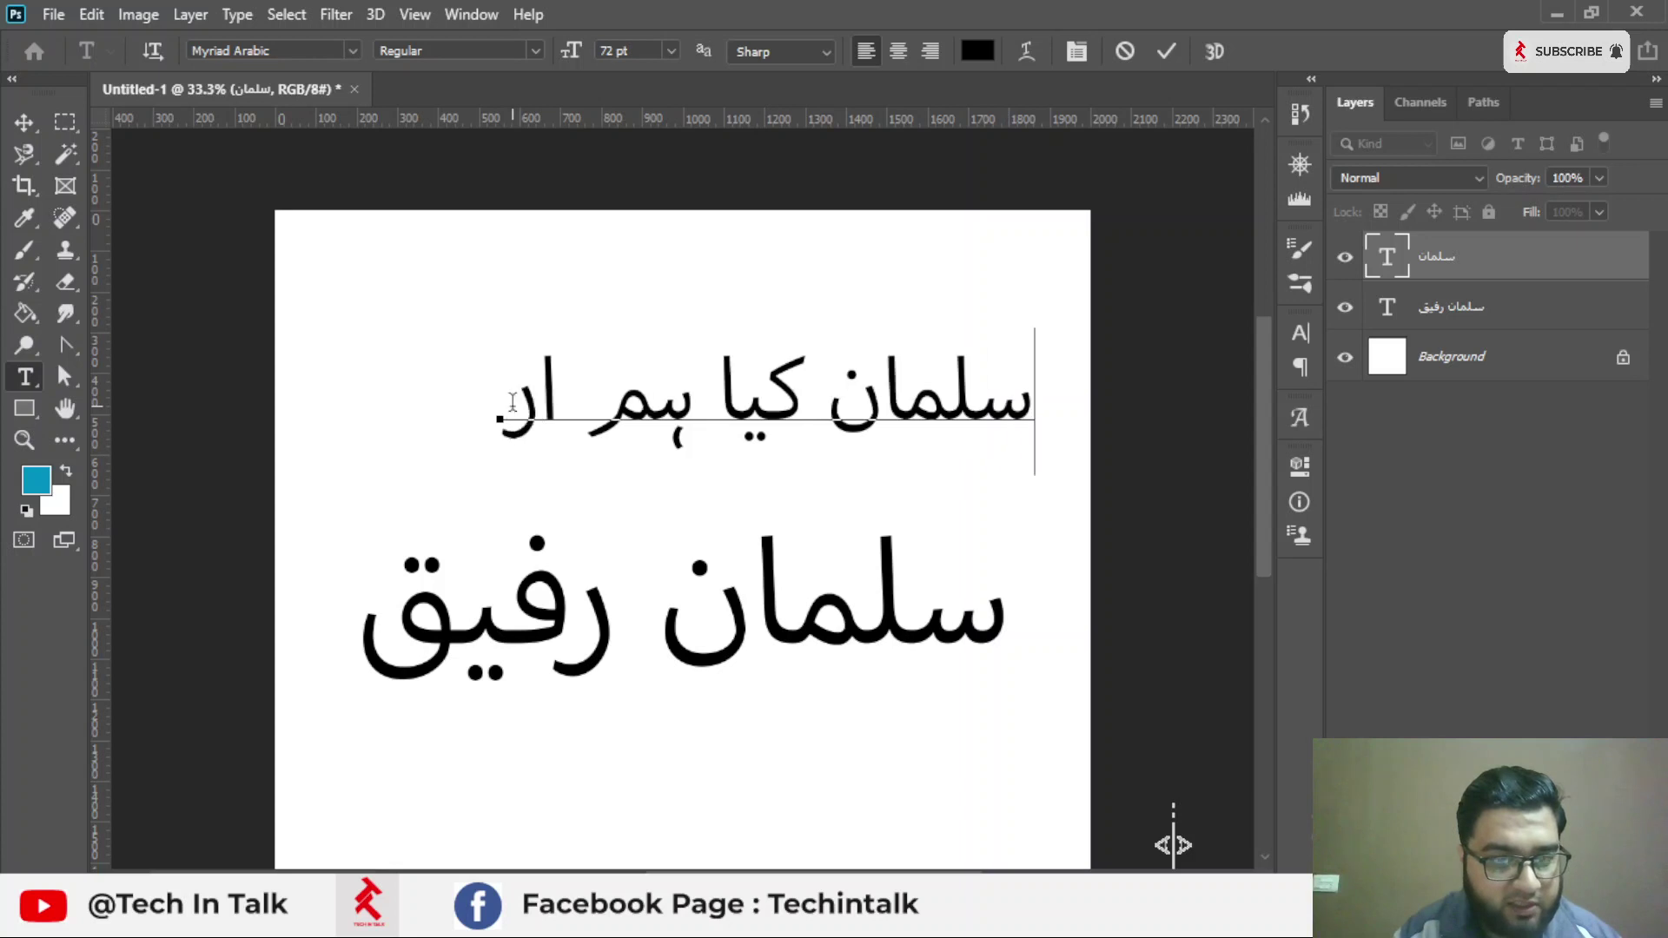
pyautogui.write('دو')
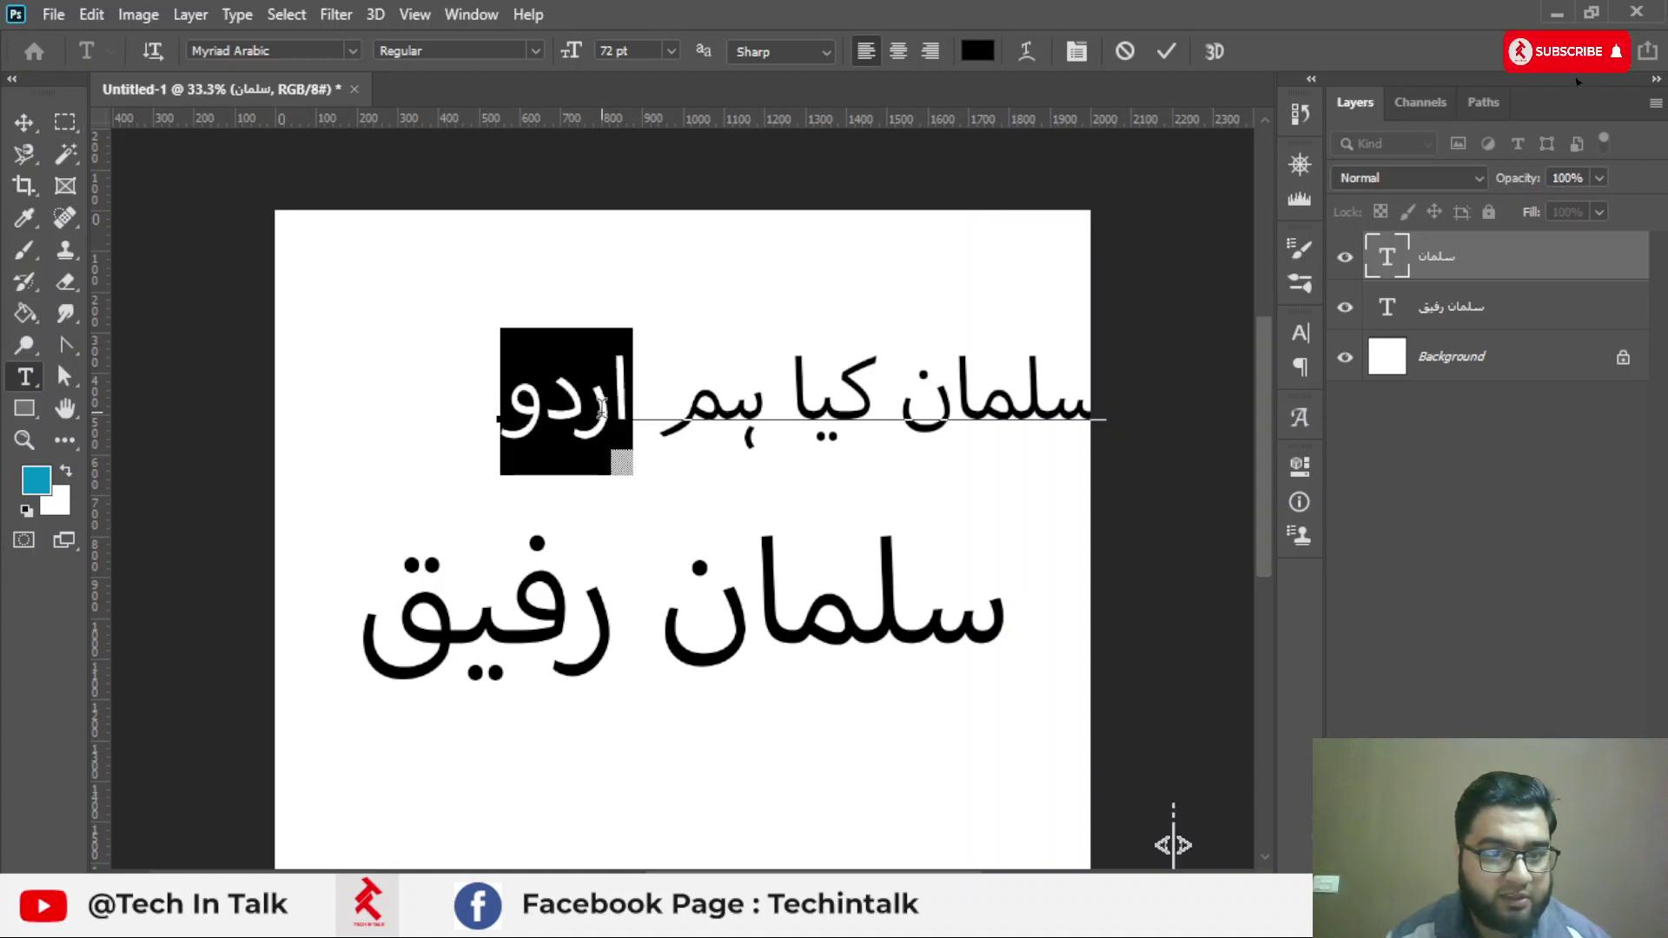
# Set the whole line سلمان کیا ہم اردو in the Jameel Noori Nastaleeq font.
pyautogui.tripleClick(602, 408)
pyautogui.click(353, 50)
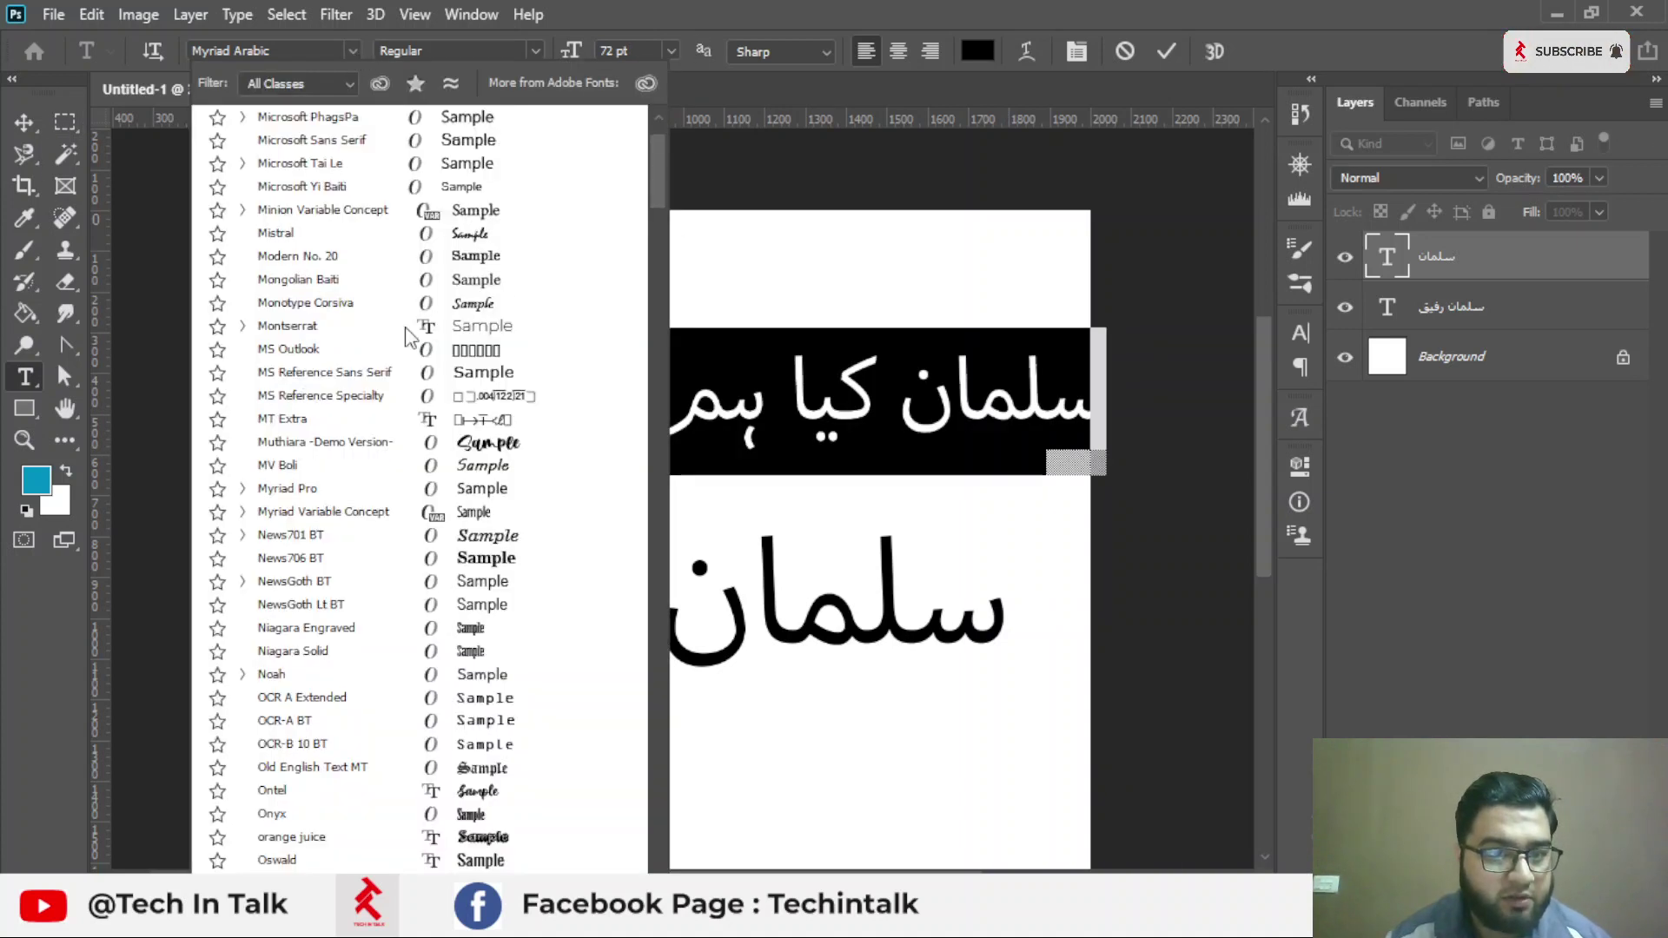
pyautogui.moveTo(658, 165); pyautogui.dragTo(658, 184)
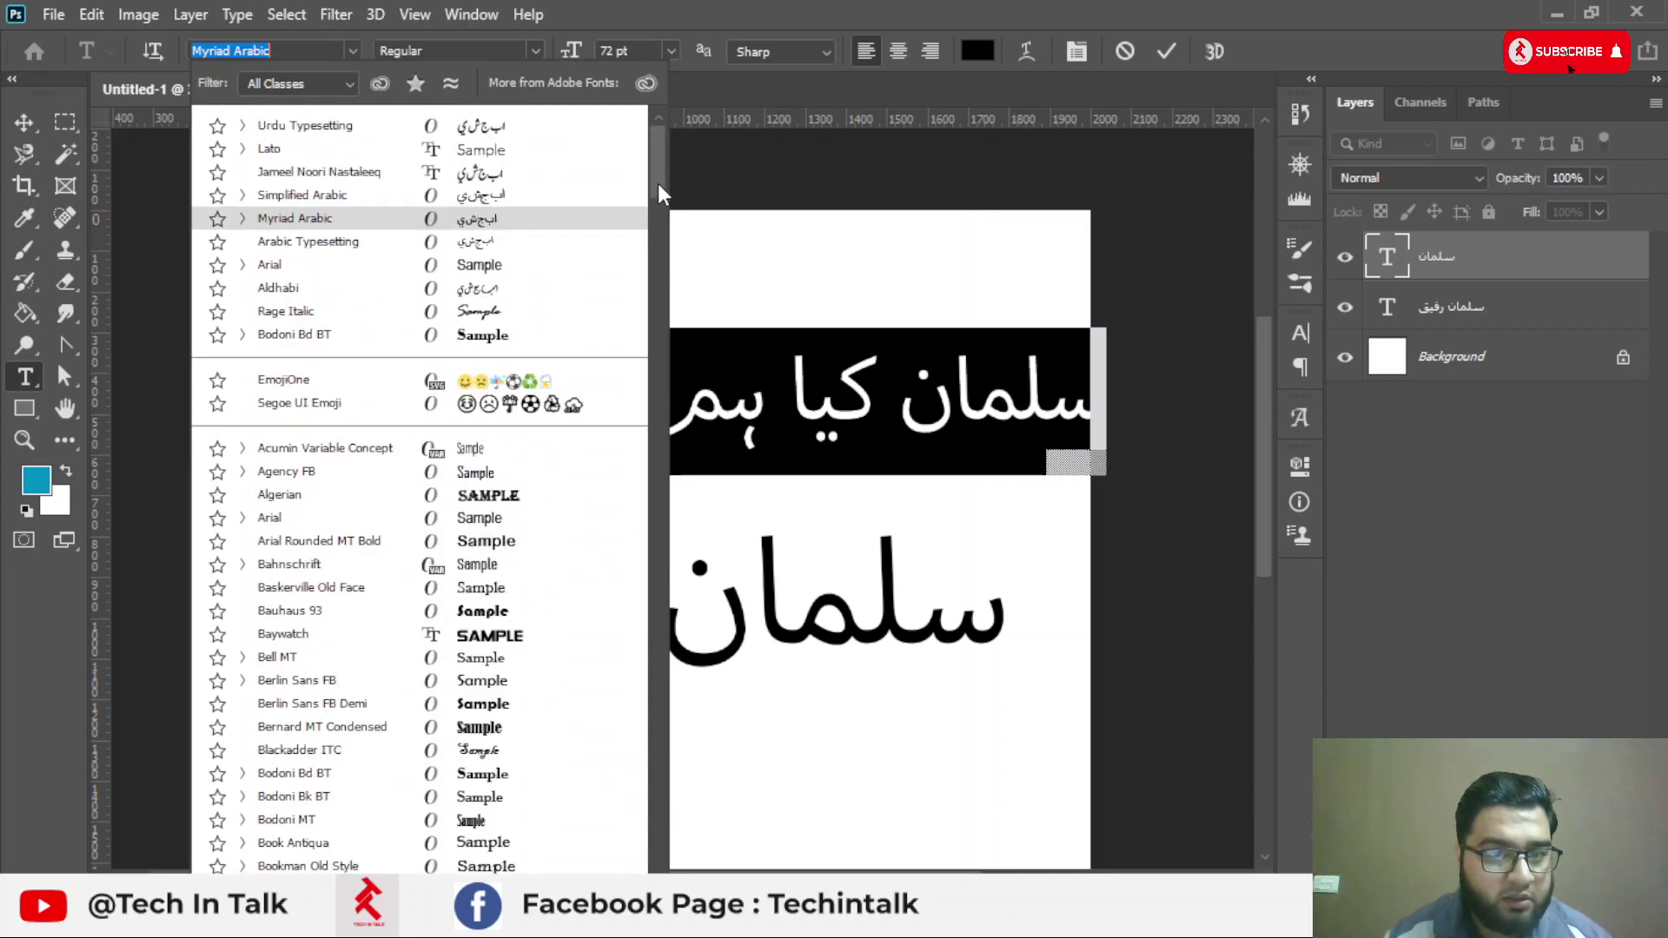
pyautogui.click(316, 179)
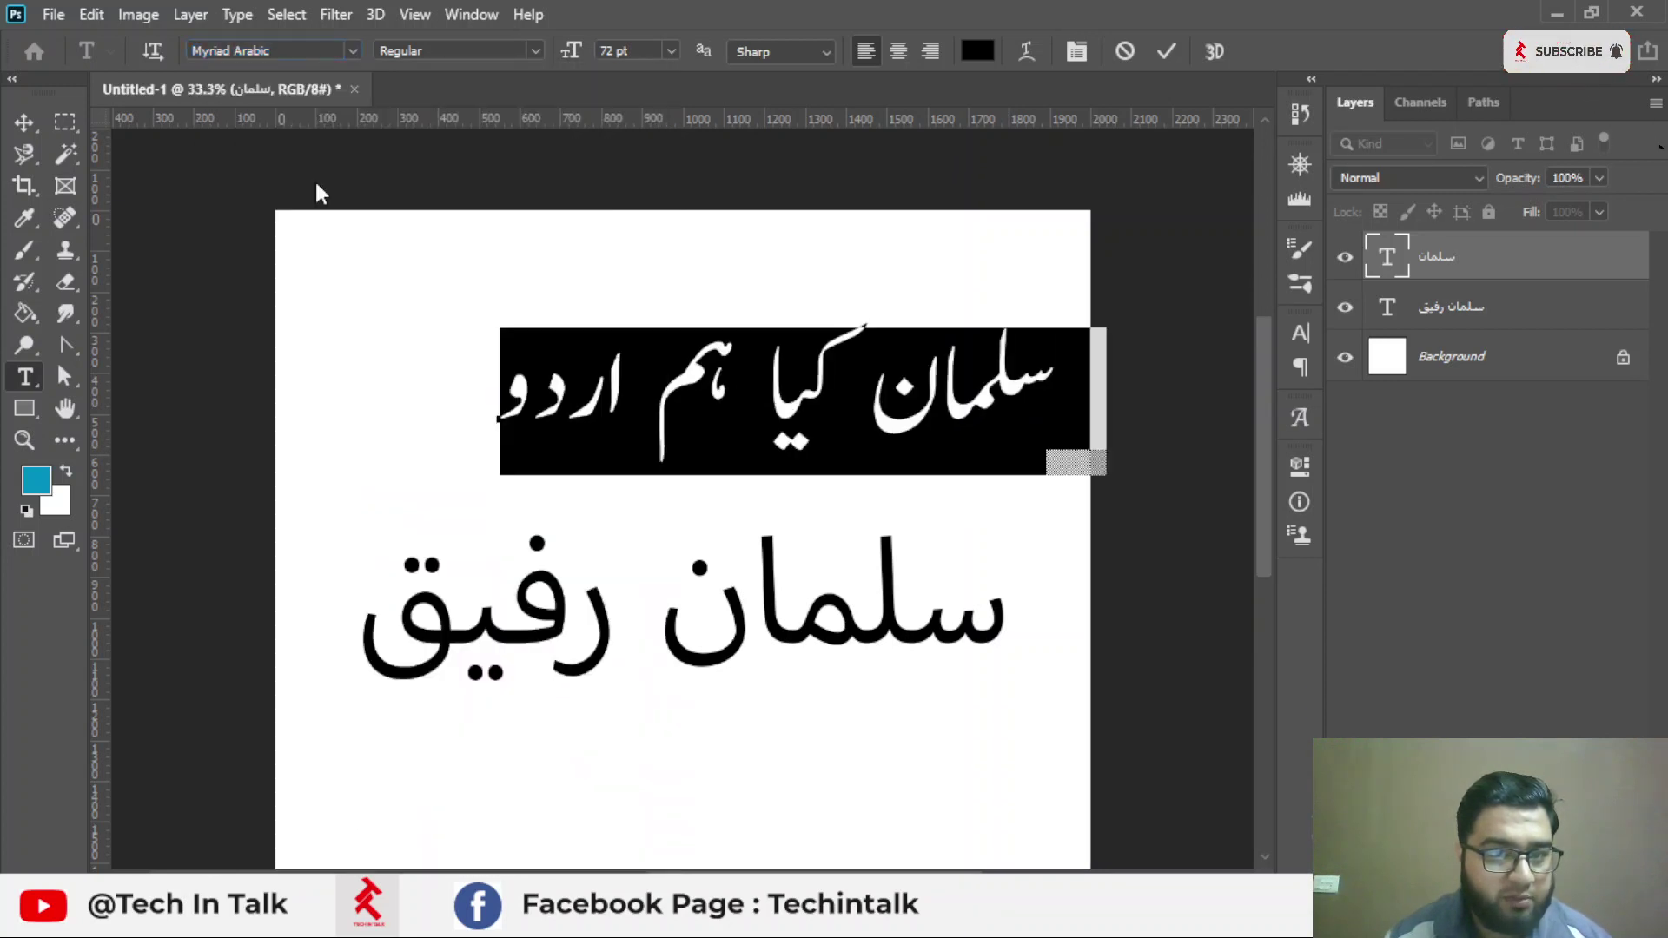
pyautogui.click(762, 367)
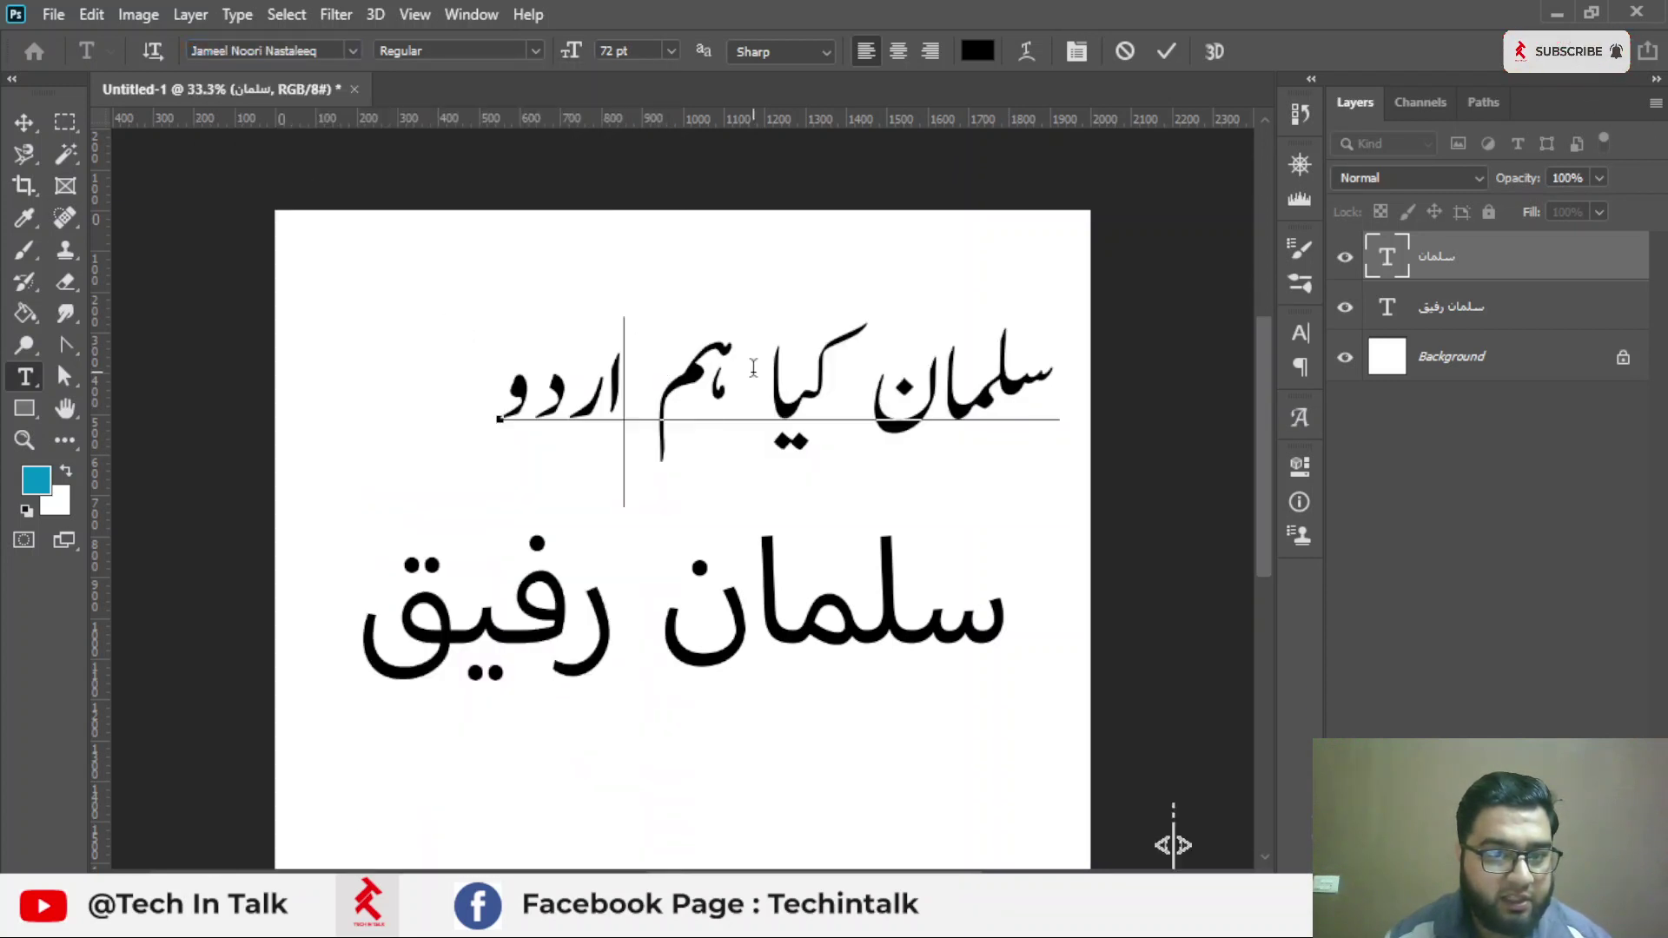
pyautogui.click(499, 399)
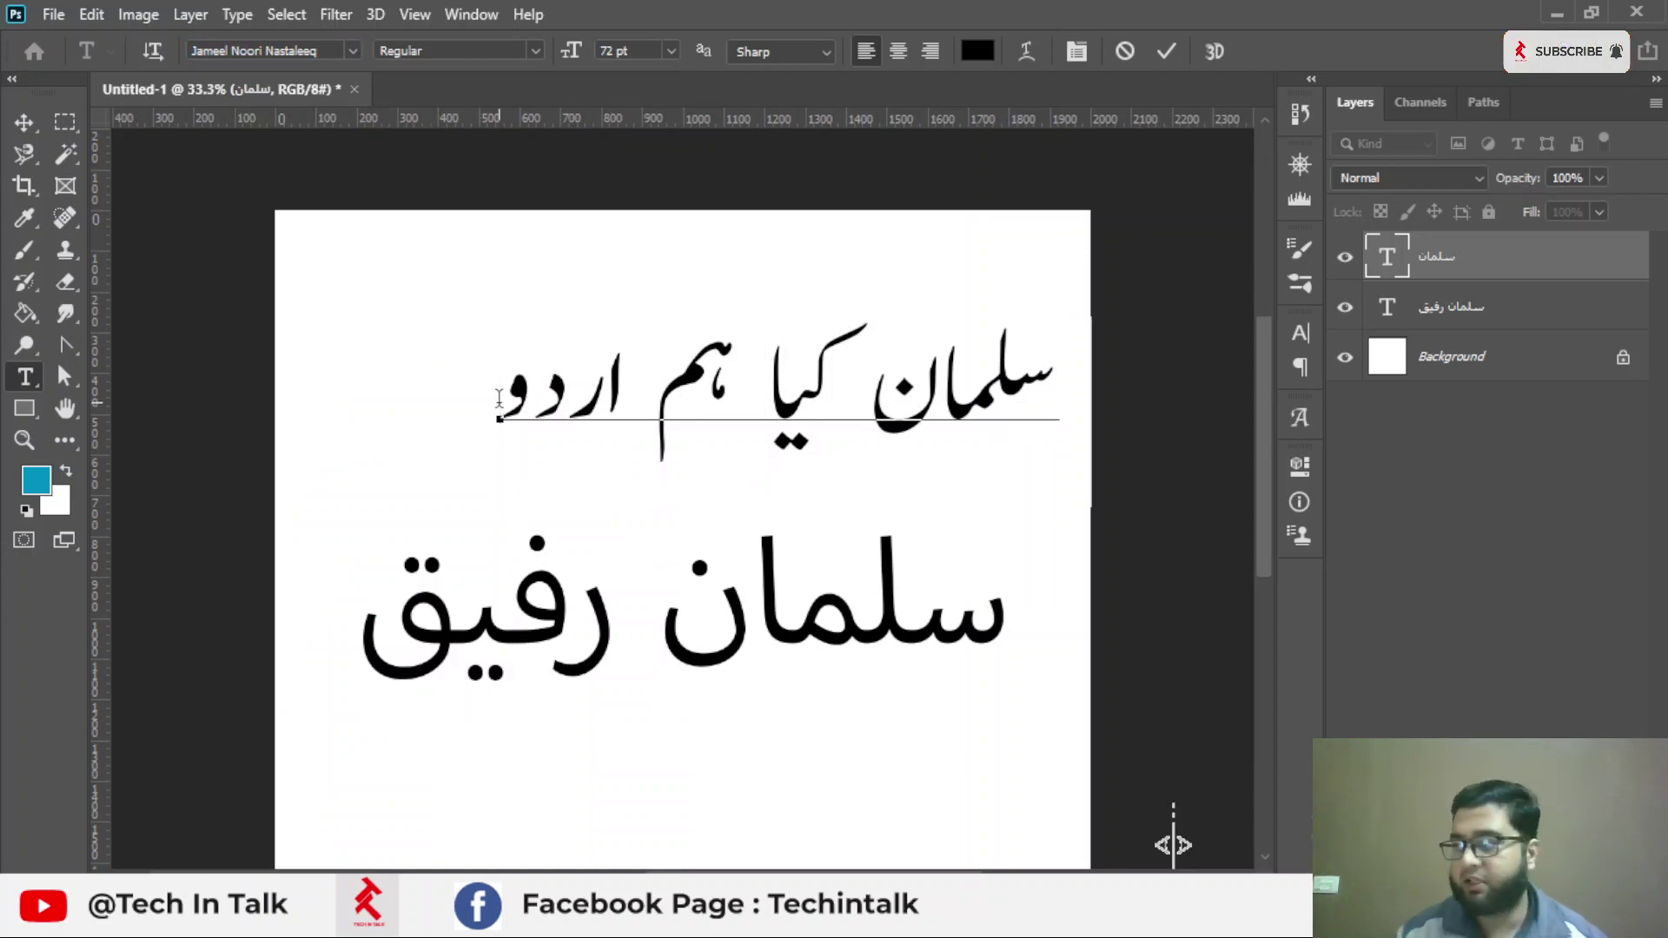
# Commit the Nastaleeq line, center it above the larger name, and reselect its layer.
pyautogui.click(23, 121)
pyautogui.moveTo(687, 375); pyautogui.dragTo(594, 418)
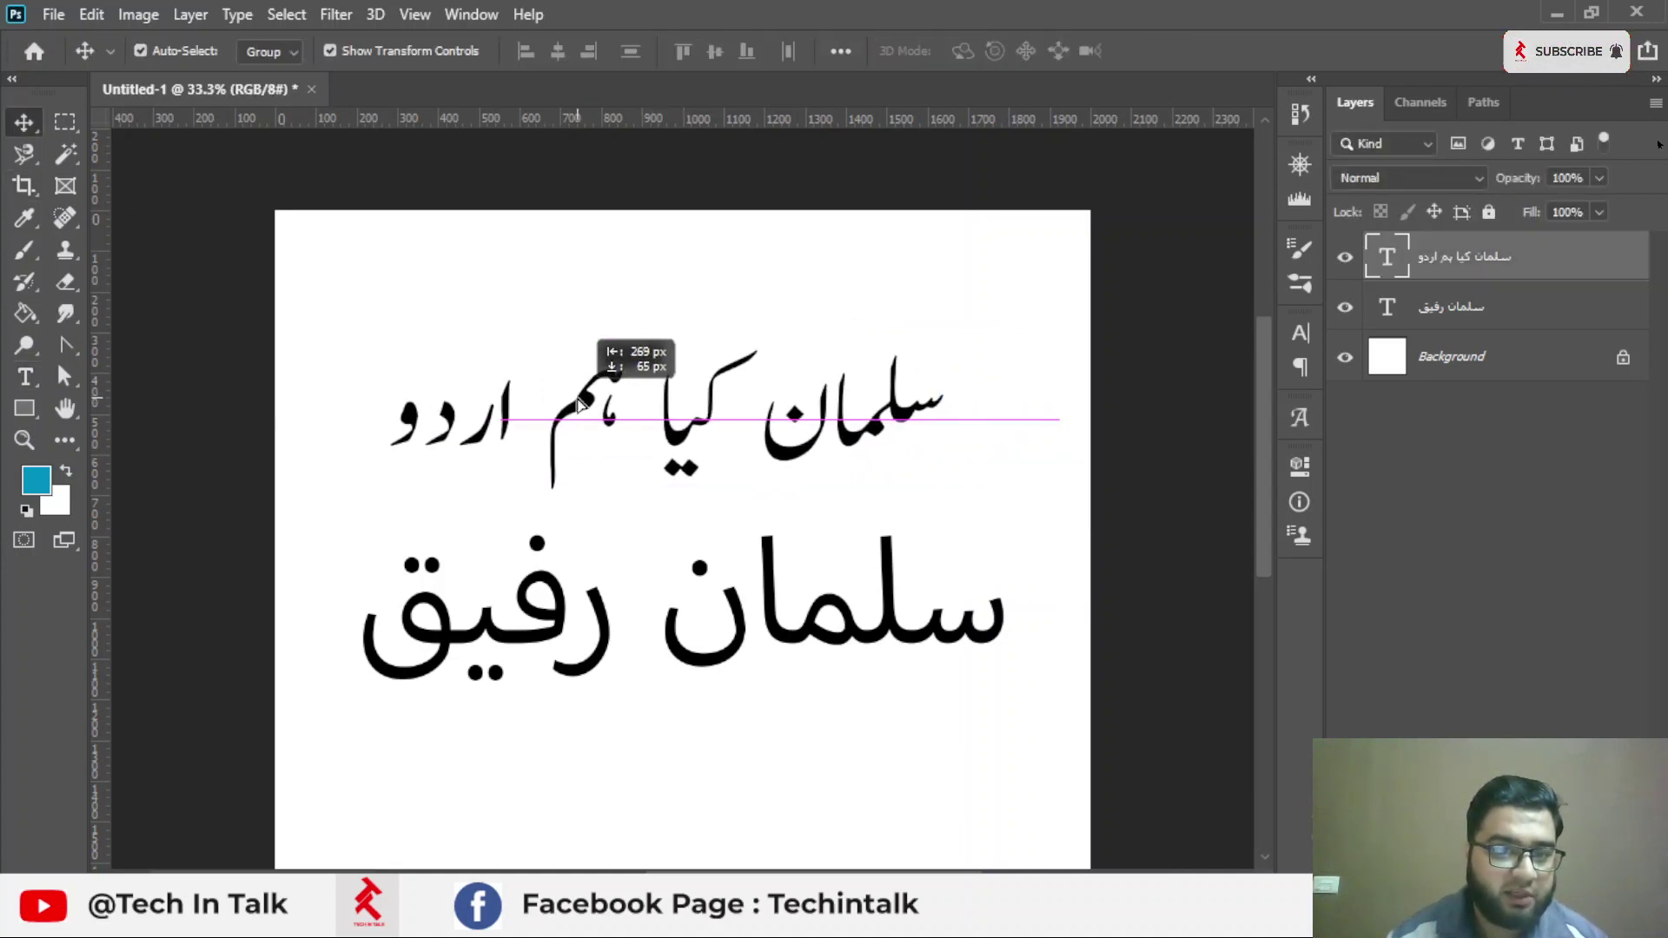
pyautogui.click(912, 317)
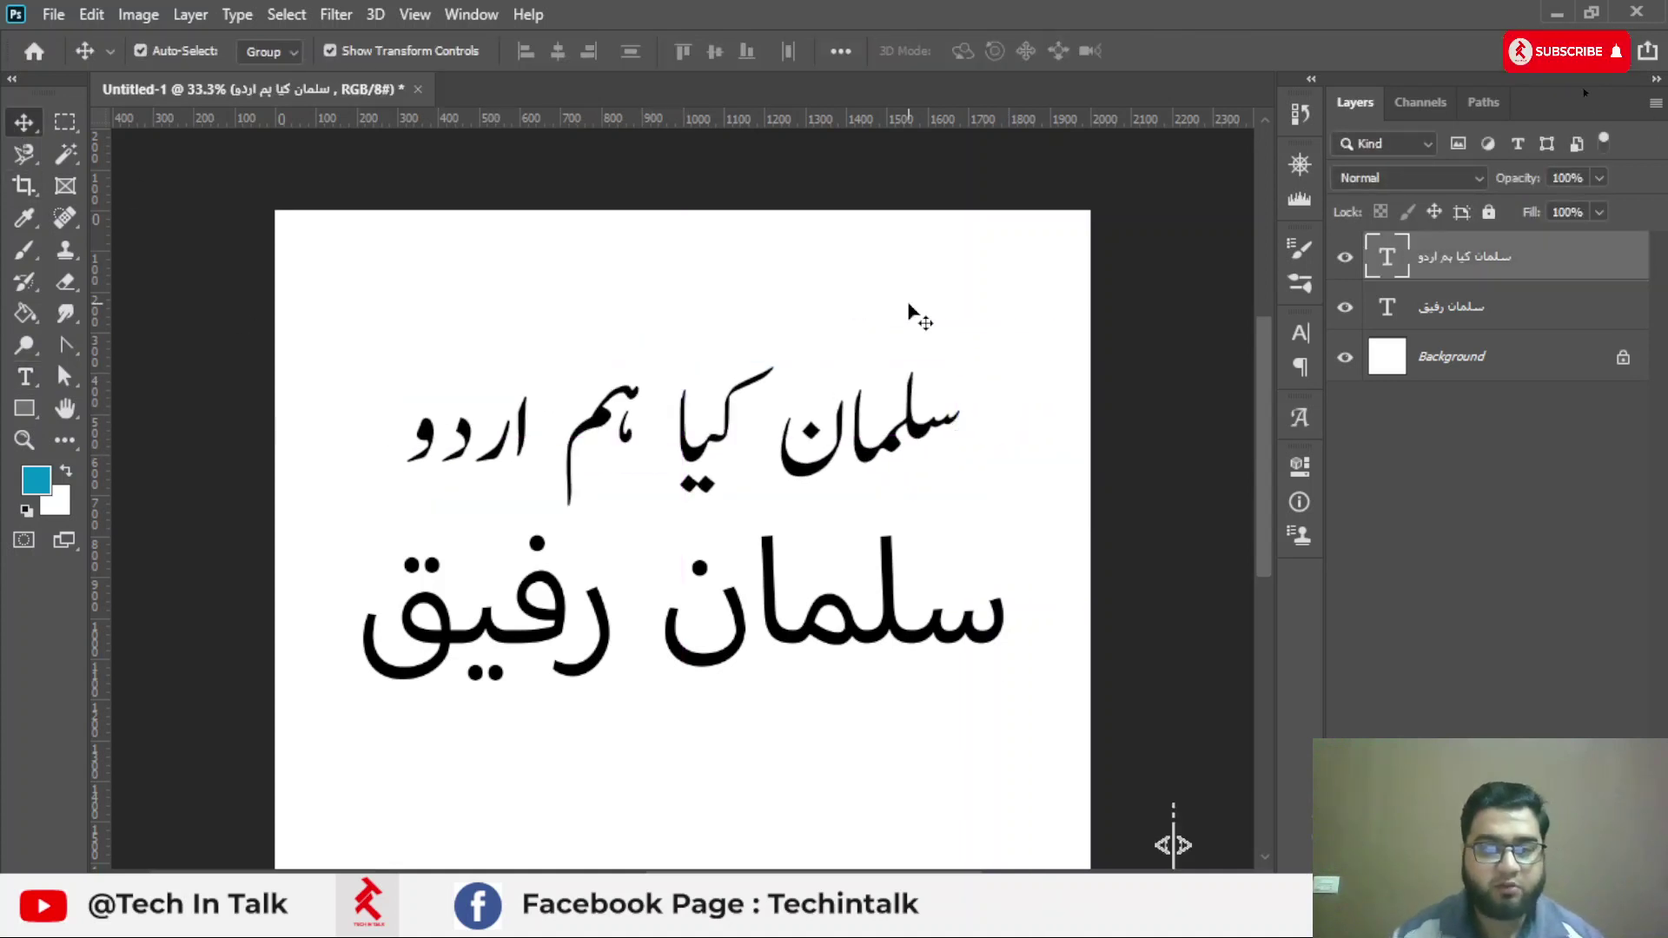
pyautogui.click(732, 403)
pyautogui.click(732, 608)
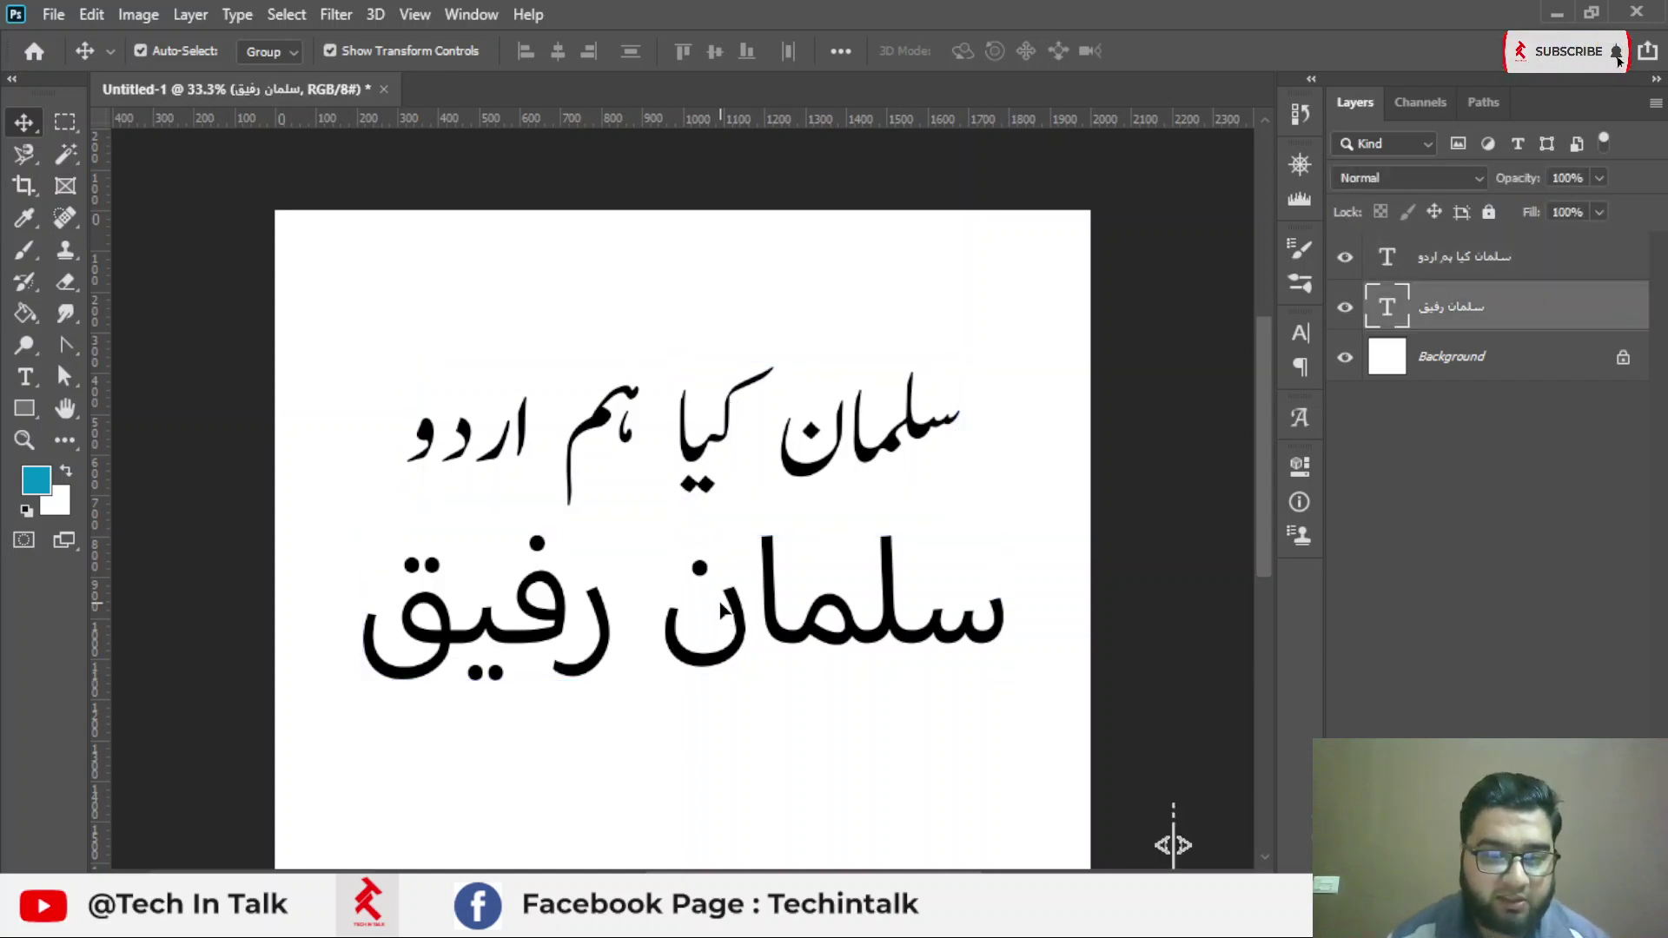
pyautogui.click(712, 467)
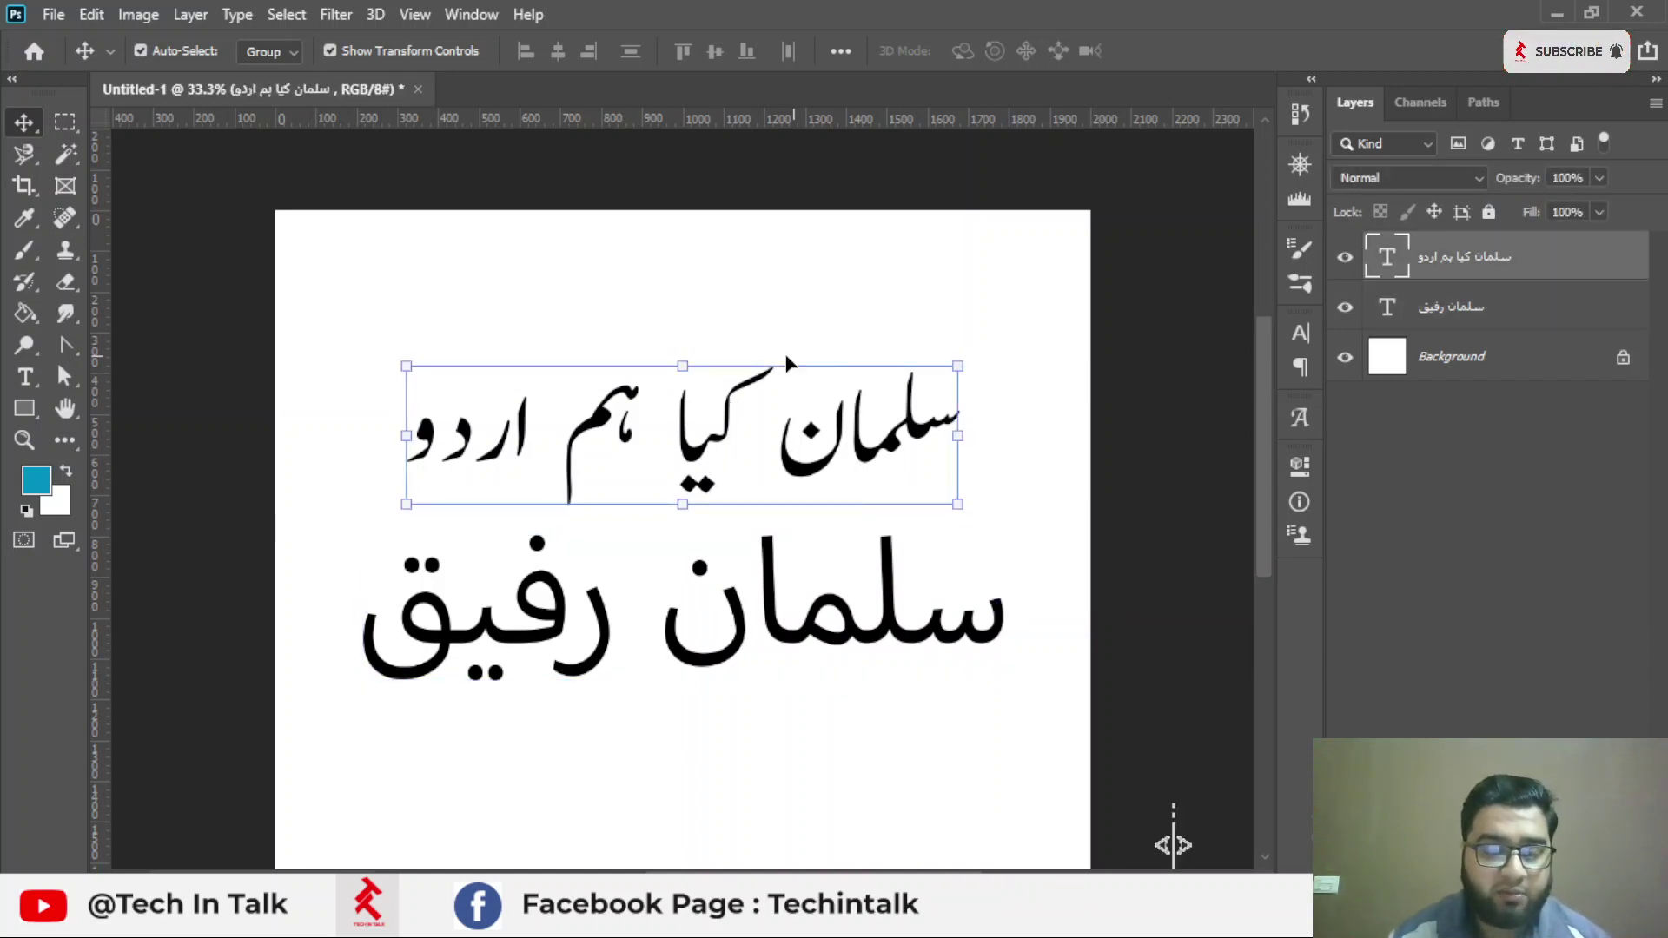
pyautogui.click(94, 16)
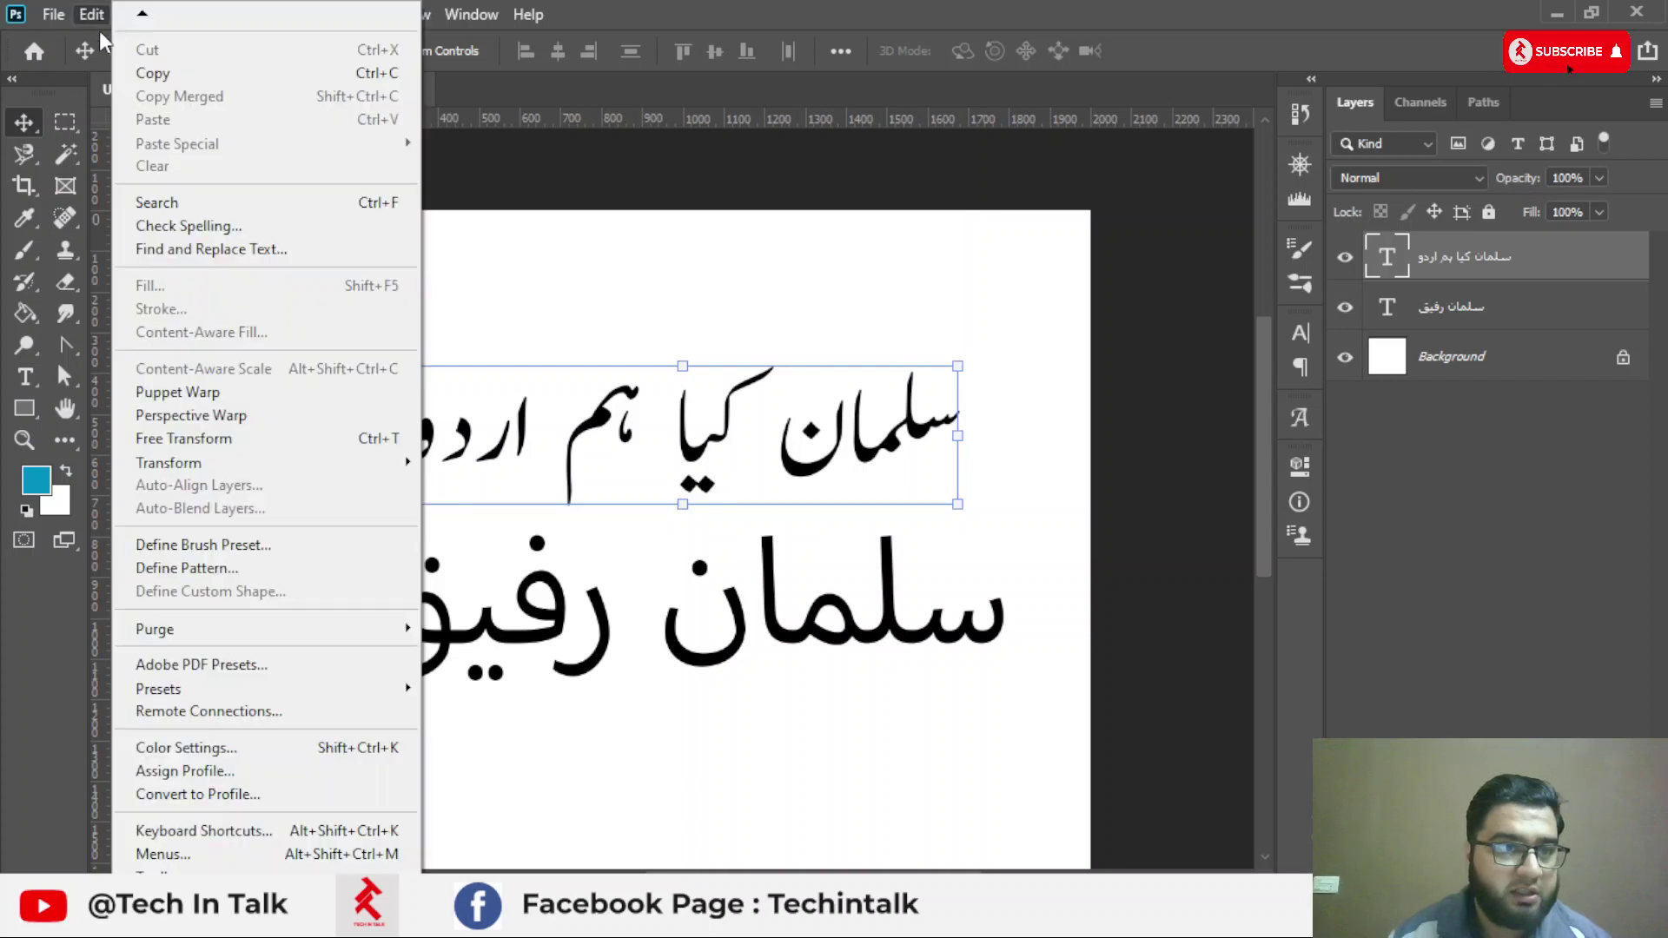
pyautogui.click(1043, 334)
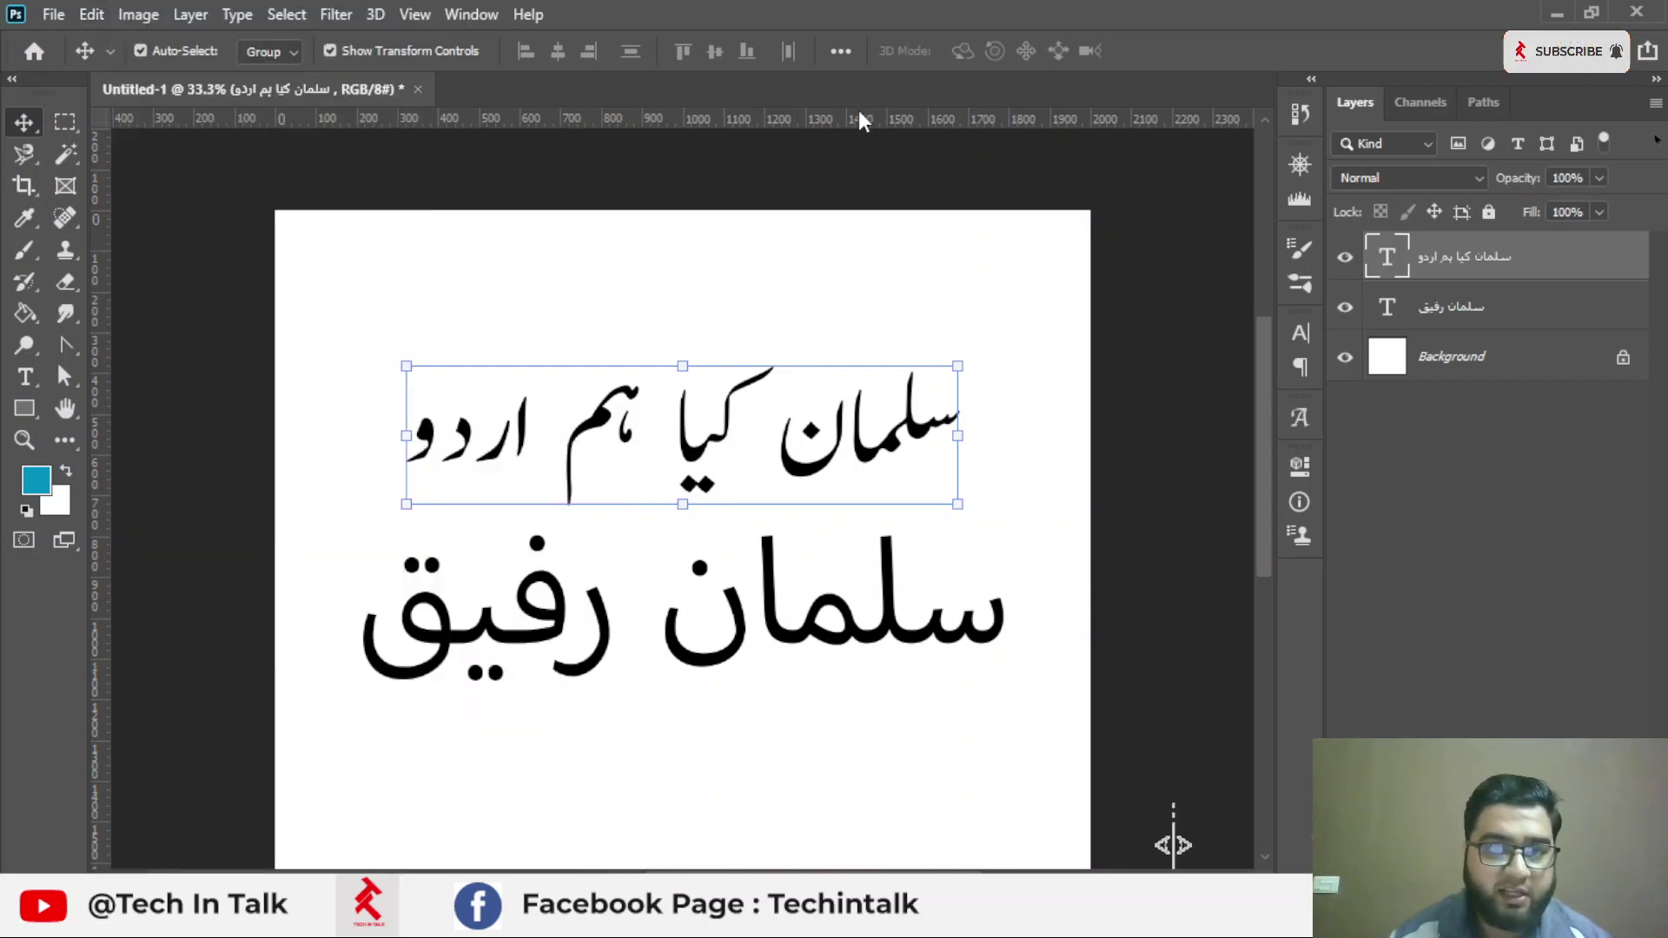
pyautogui.click(473, 18)
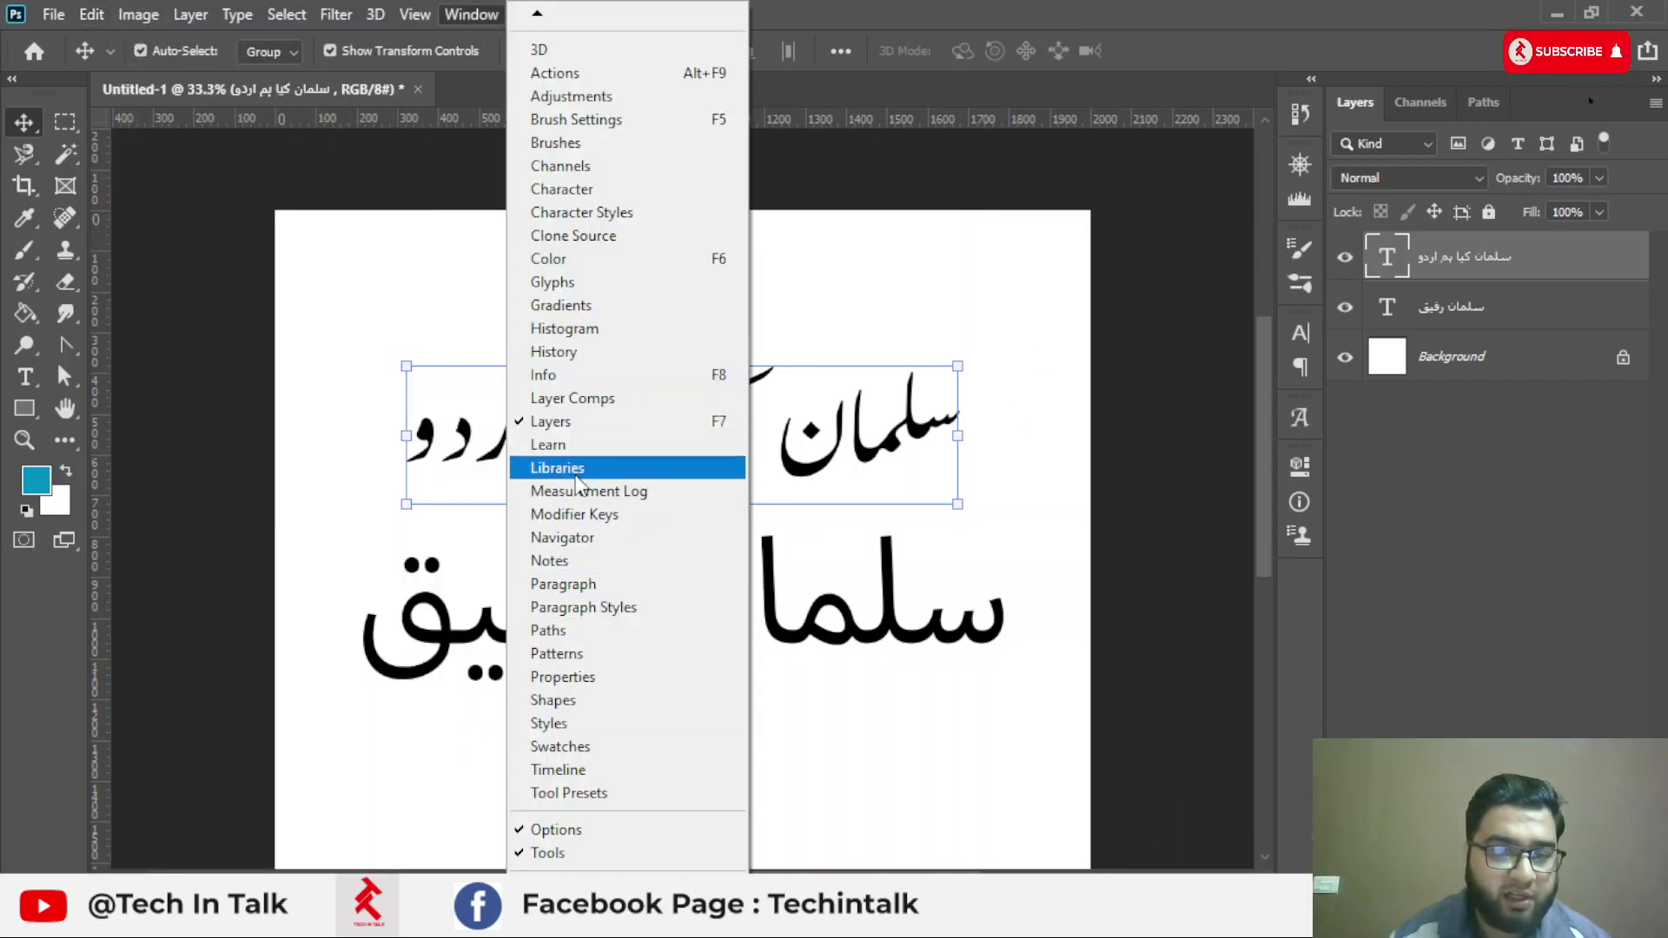
pyautogui.click(563, 583)
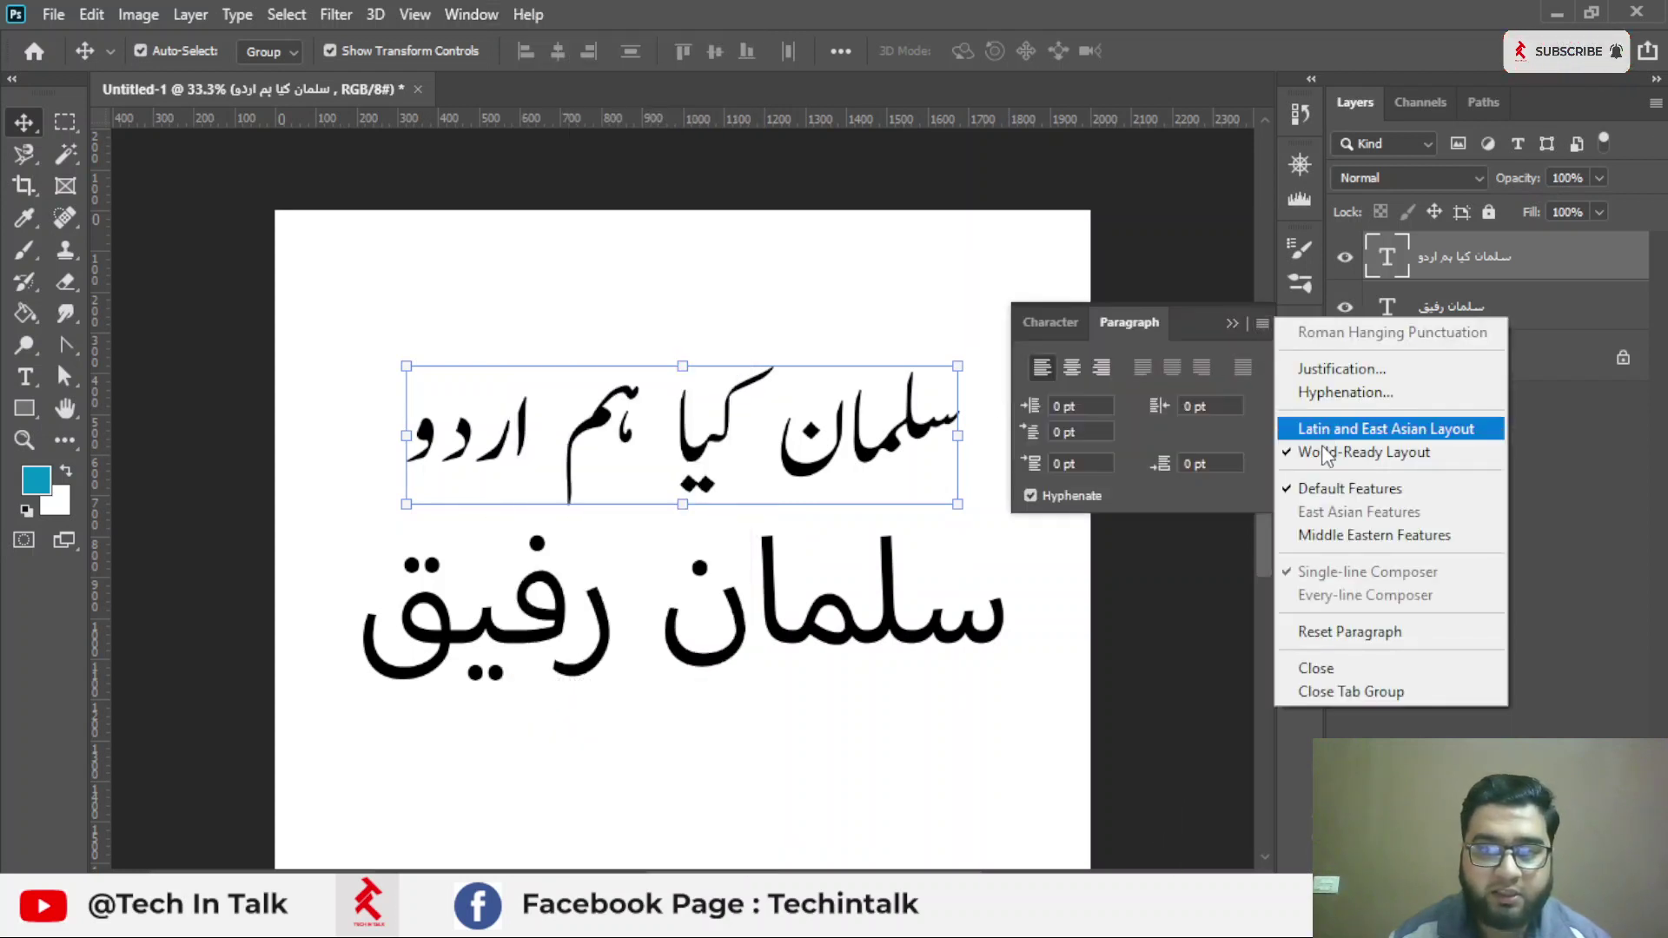
pyautogui.click(1260, 322)
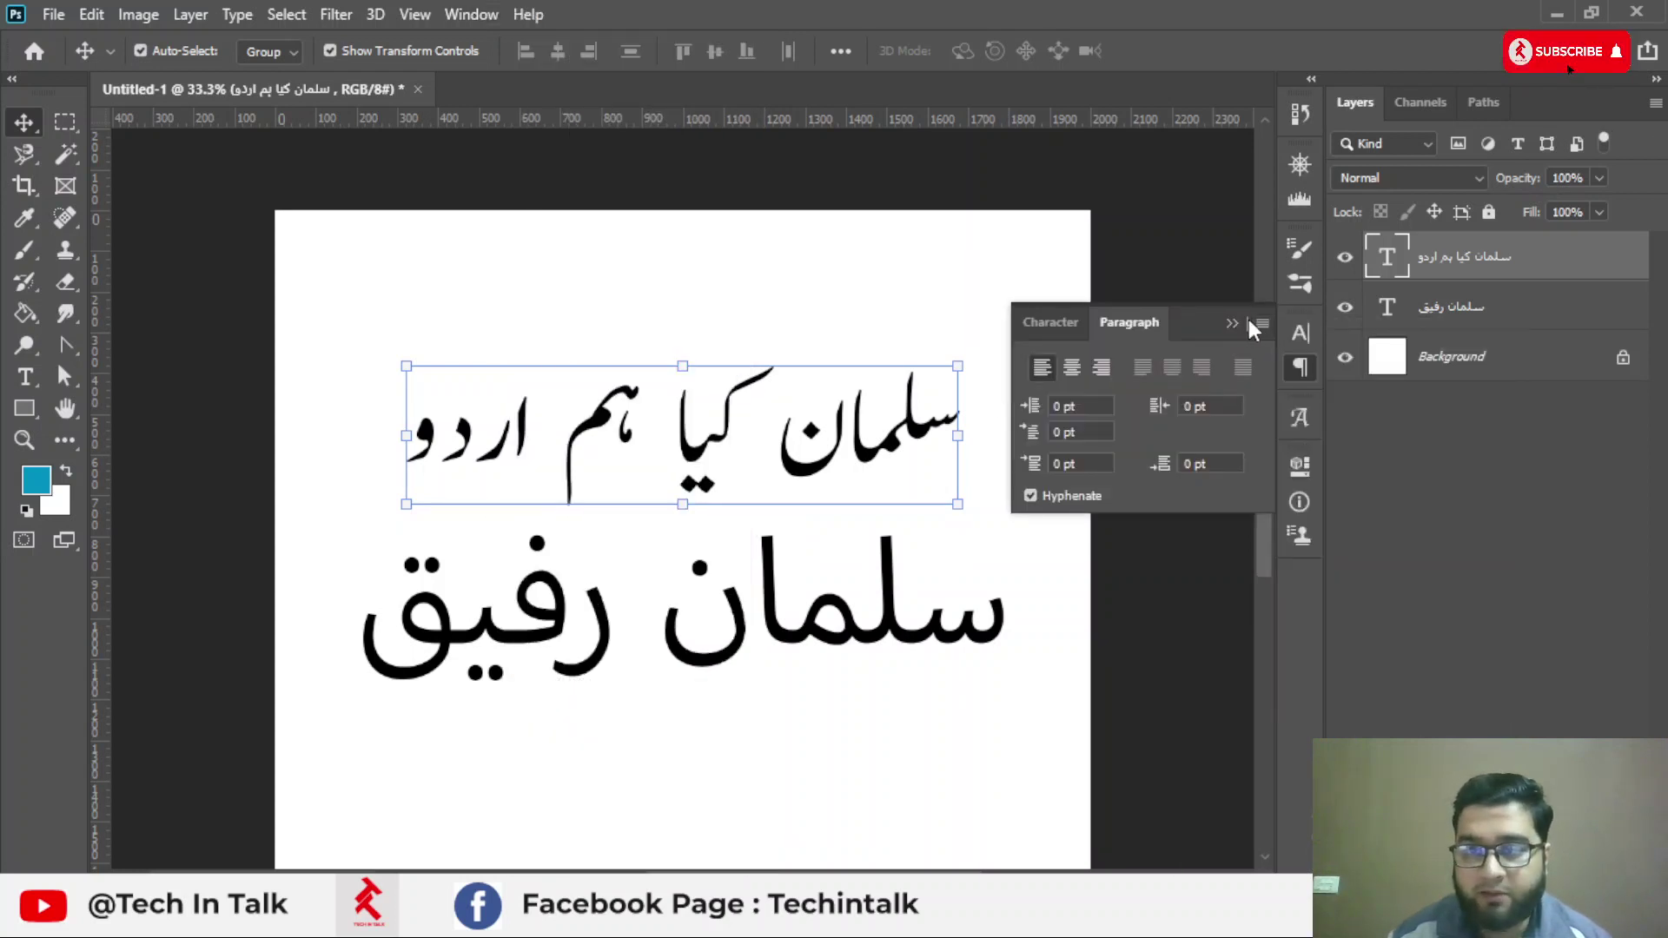
pyautogui.click(1231, 322)
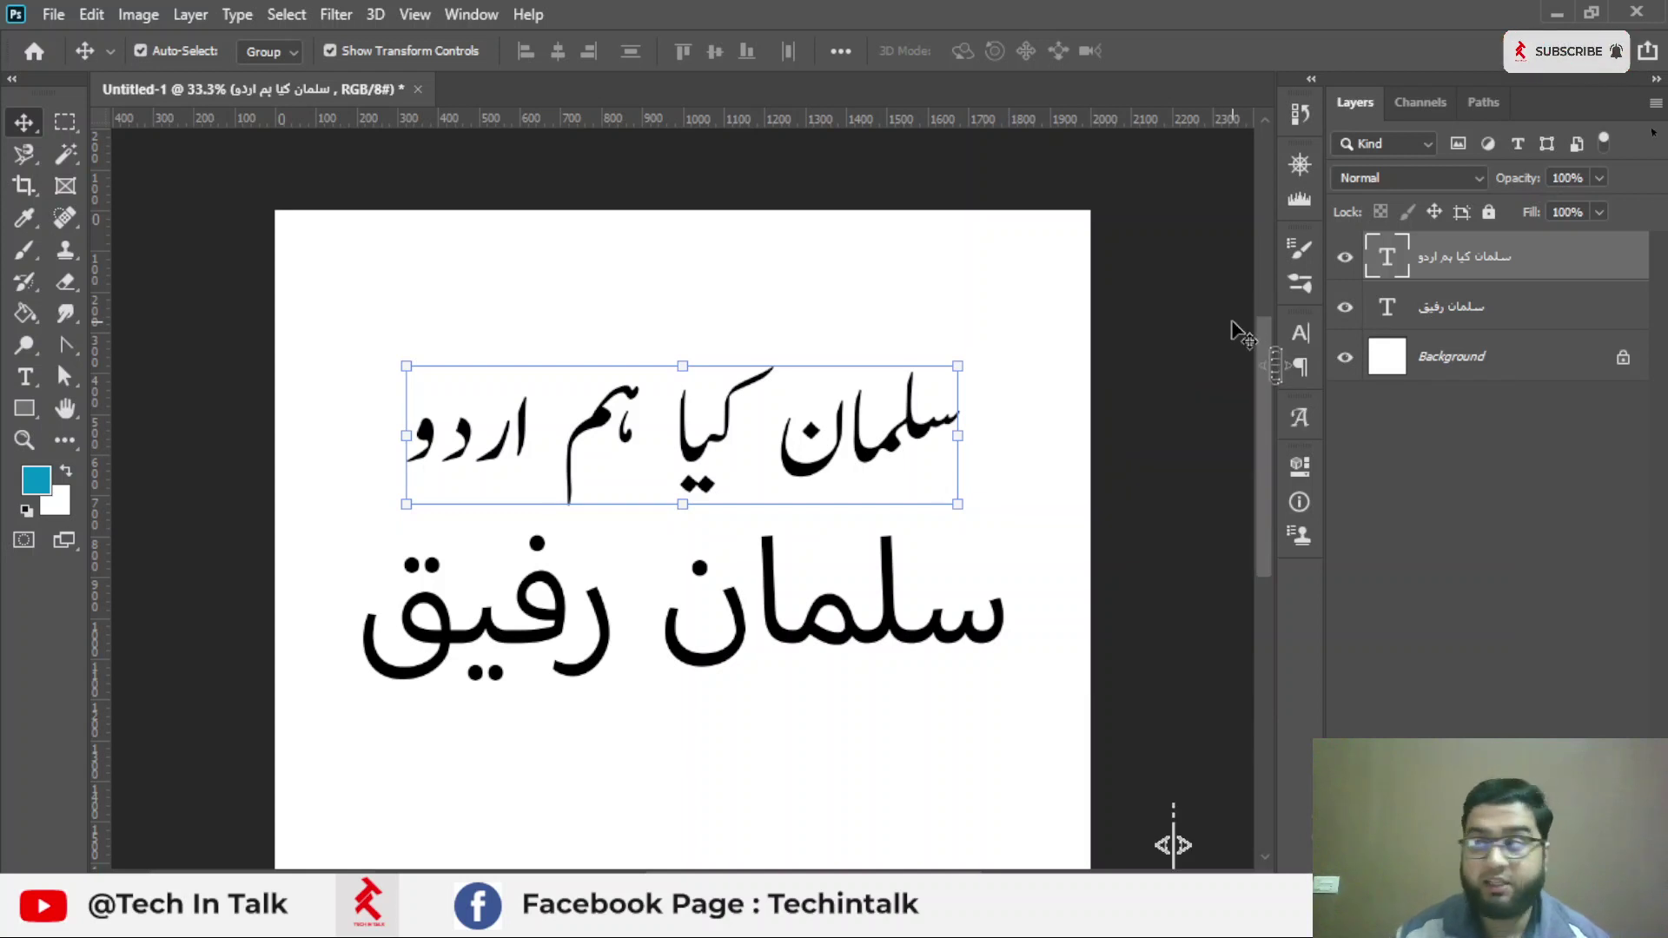
pyautogui.click(826, 342)
# Switch the input language to English (United States) and deselect the Urdu layer.
pyautogui.click(699, 449)
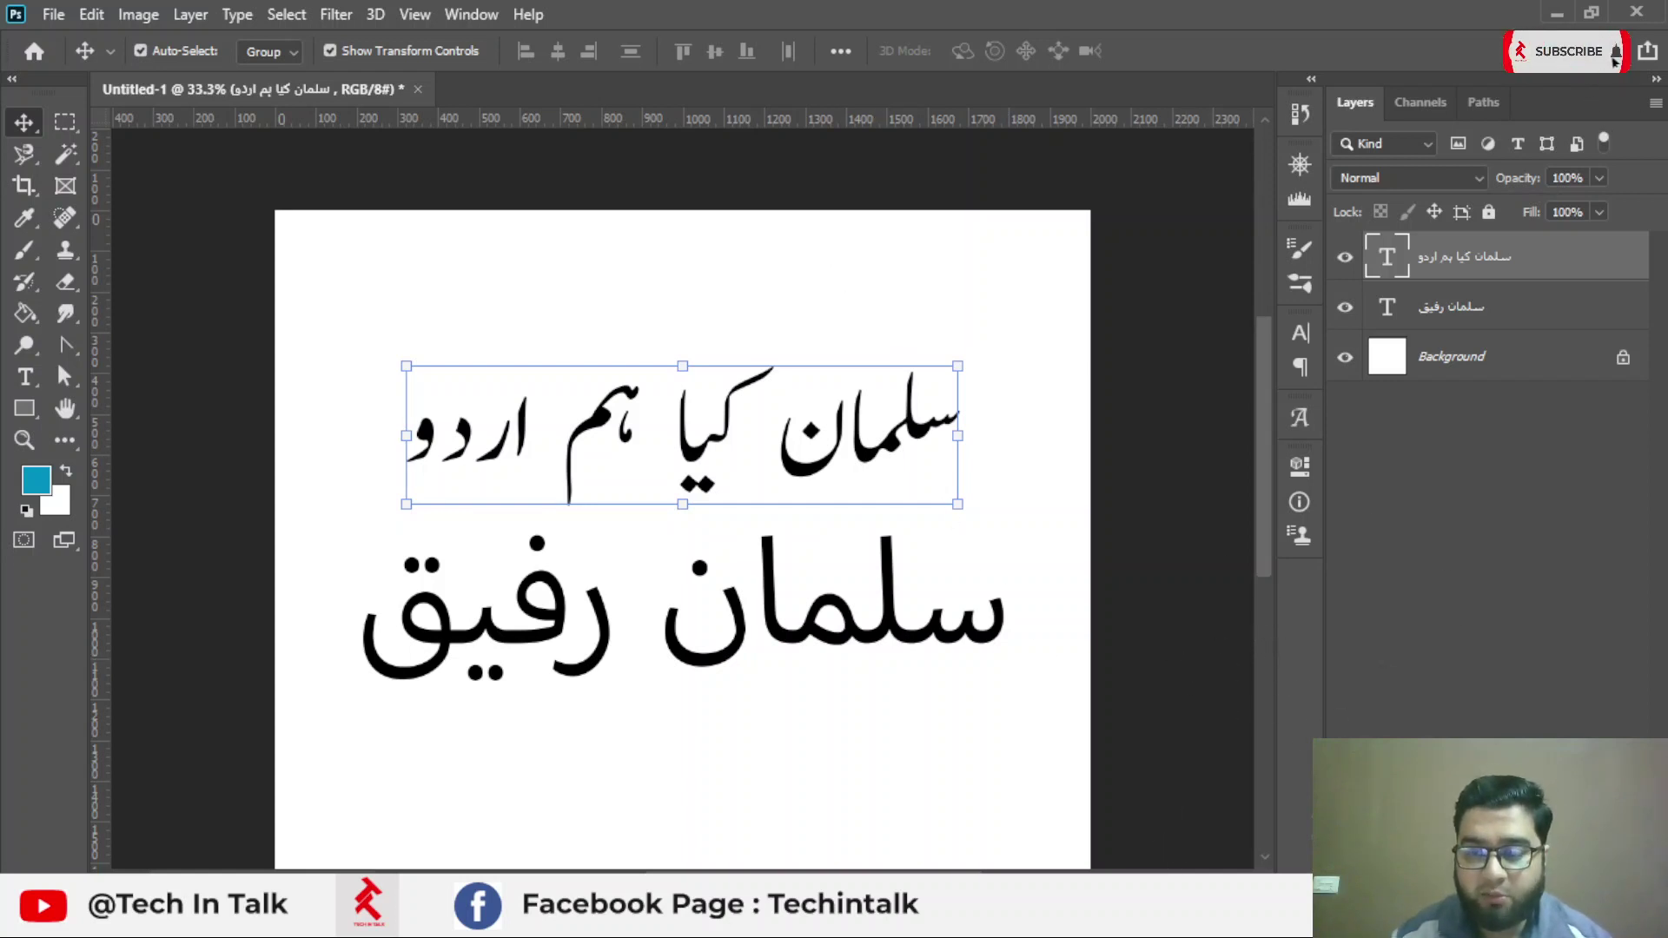
pyautogui.press('super+space')
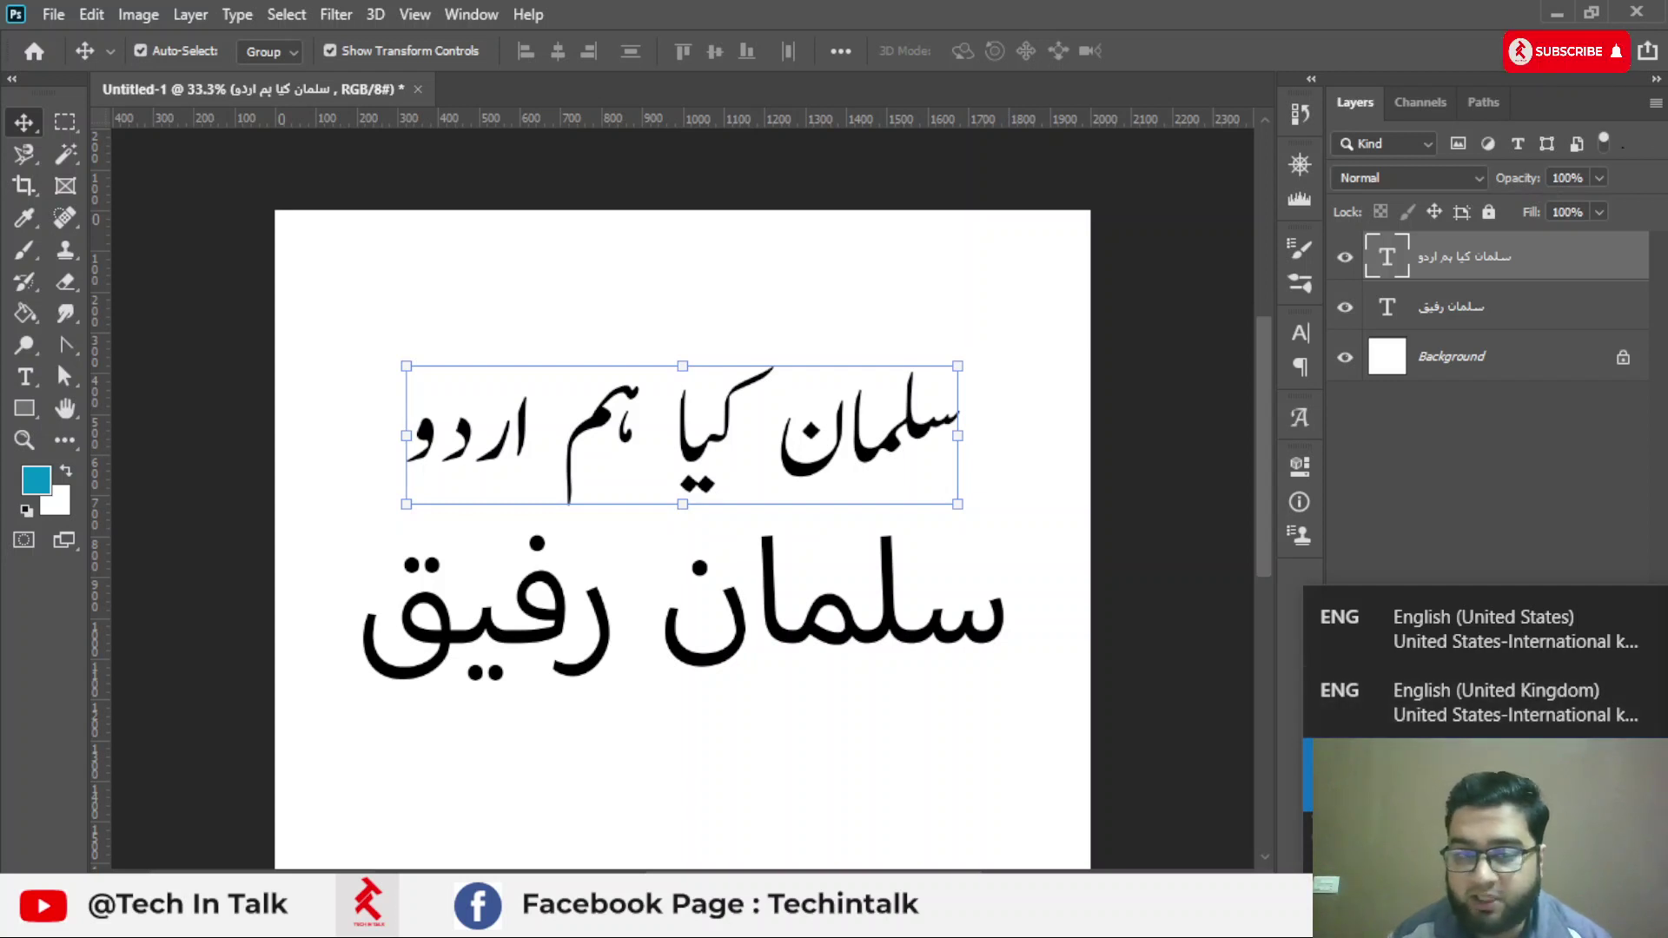
pyautogui.click(1466, 643)
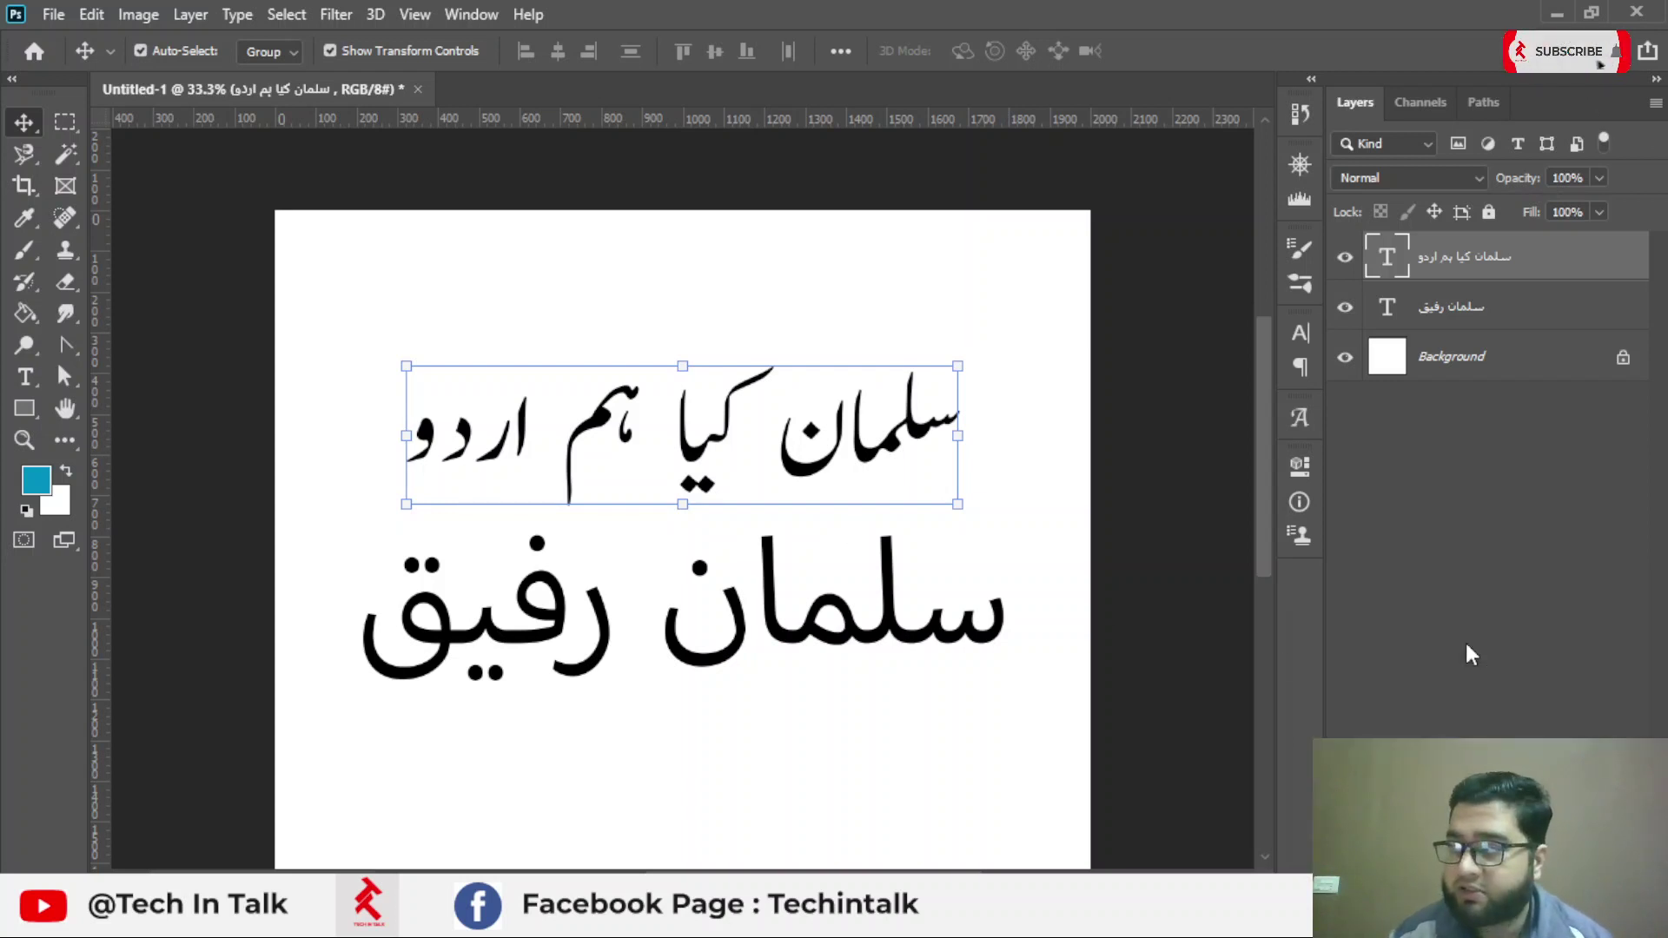
pyautogui.click(556, 296)
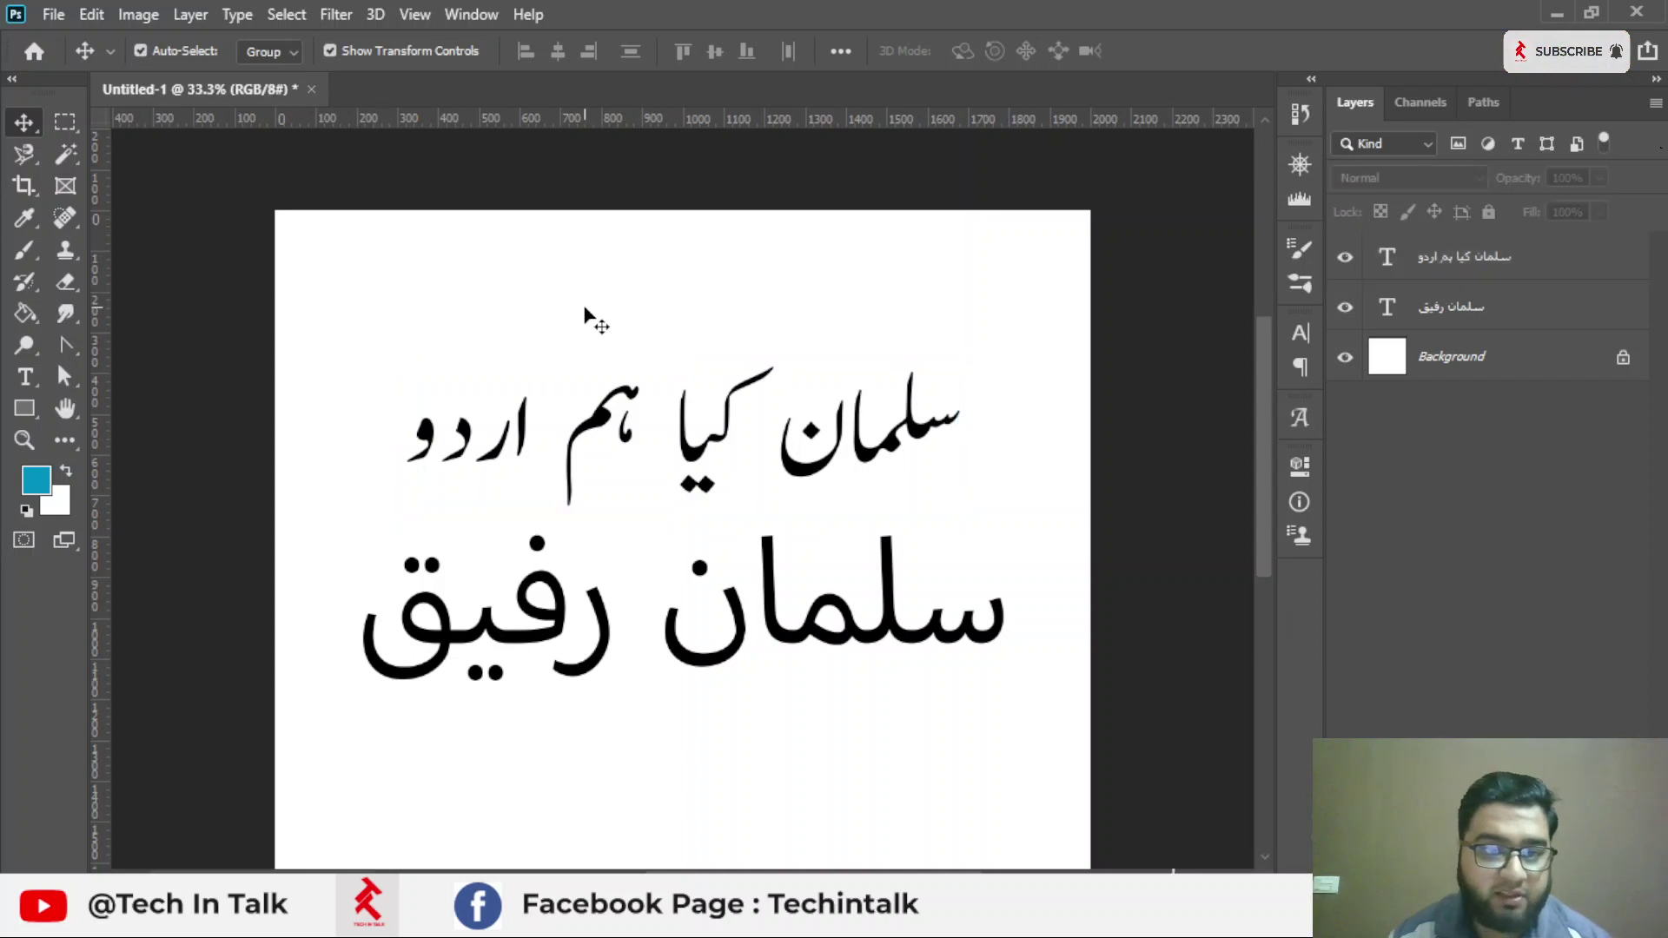
# Add a placeholder English text layer, move it to the canvas top, and select its text.
pyautogui.click(41, 384)
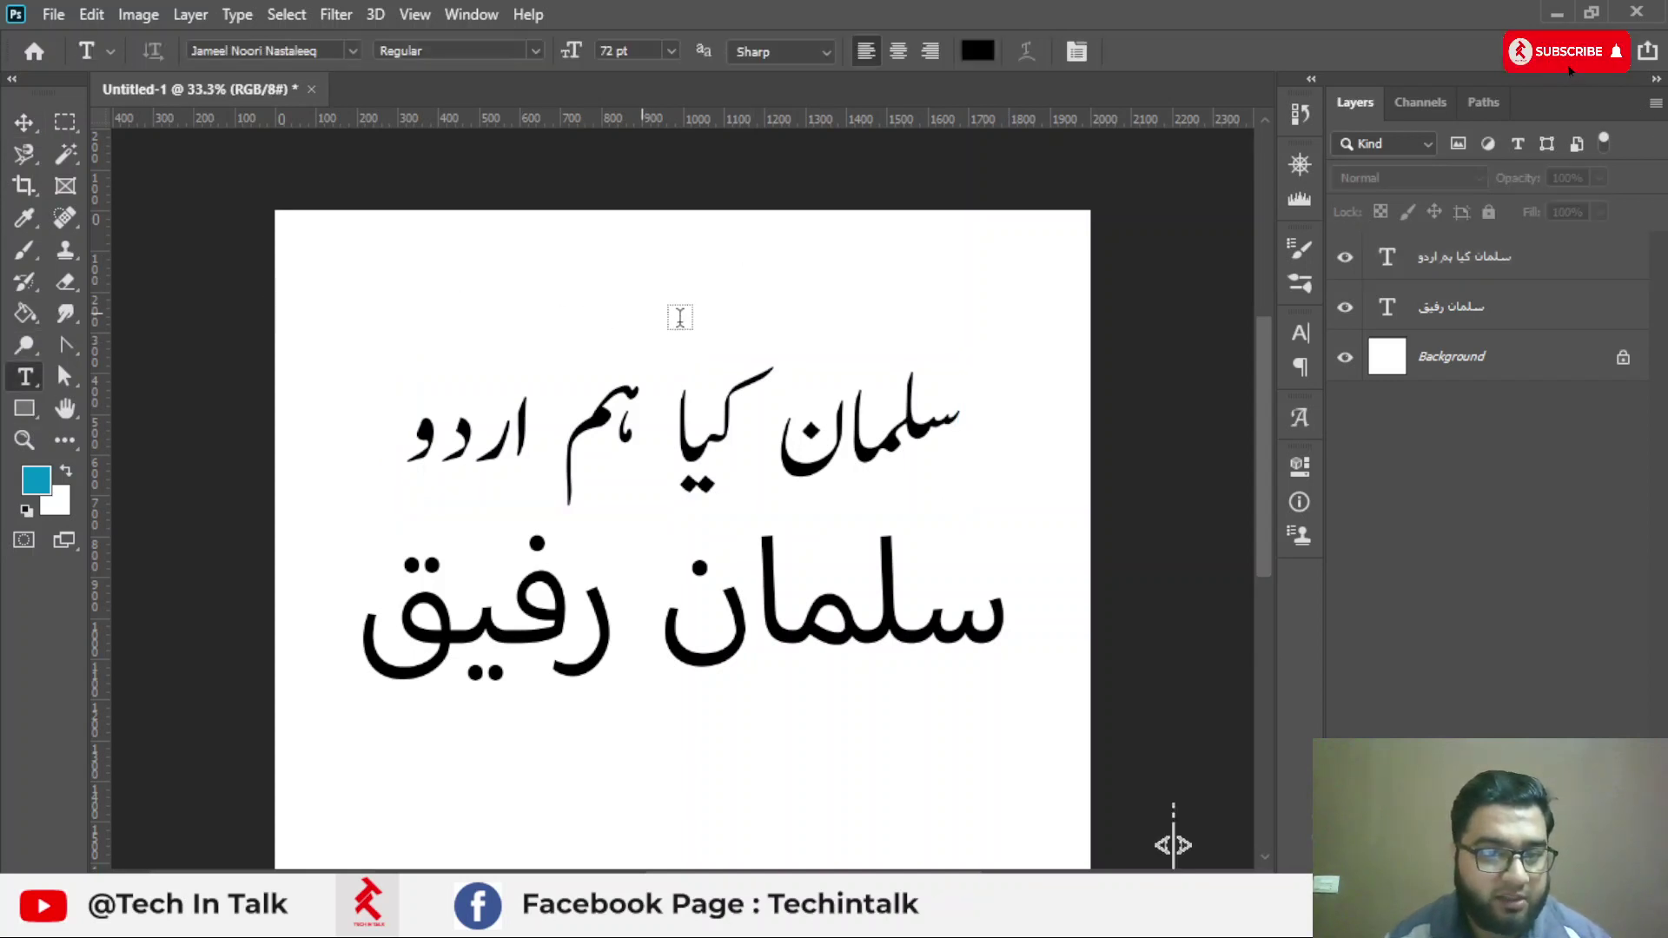
pyautogui.click(641, 313)
pyautogui.write('asfsorer')
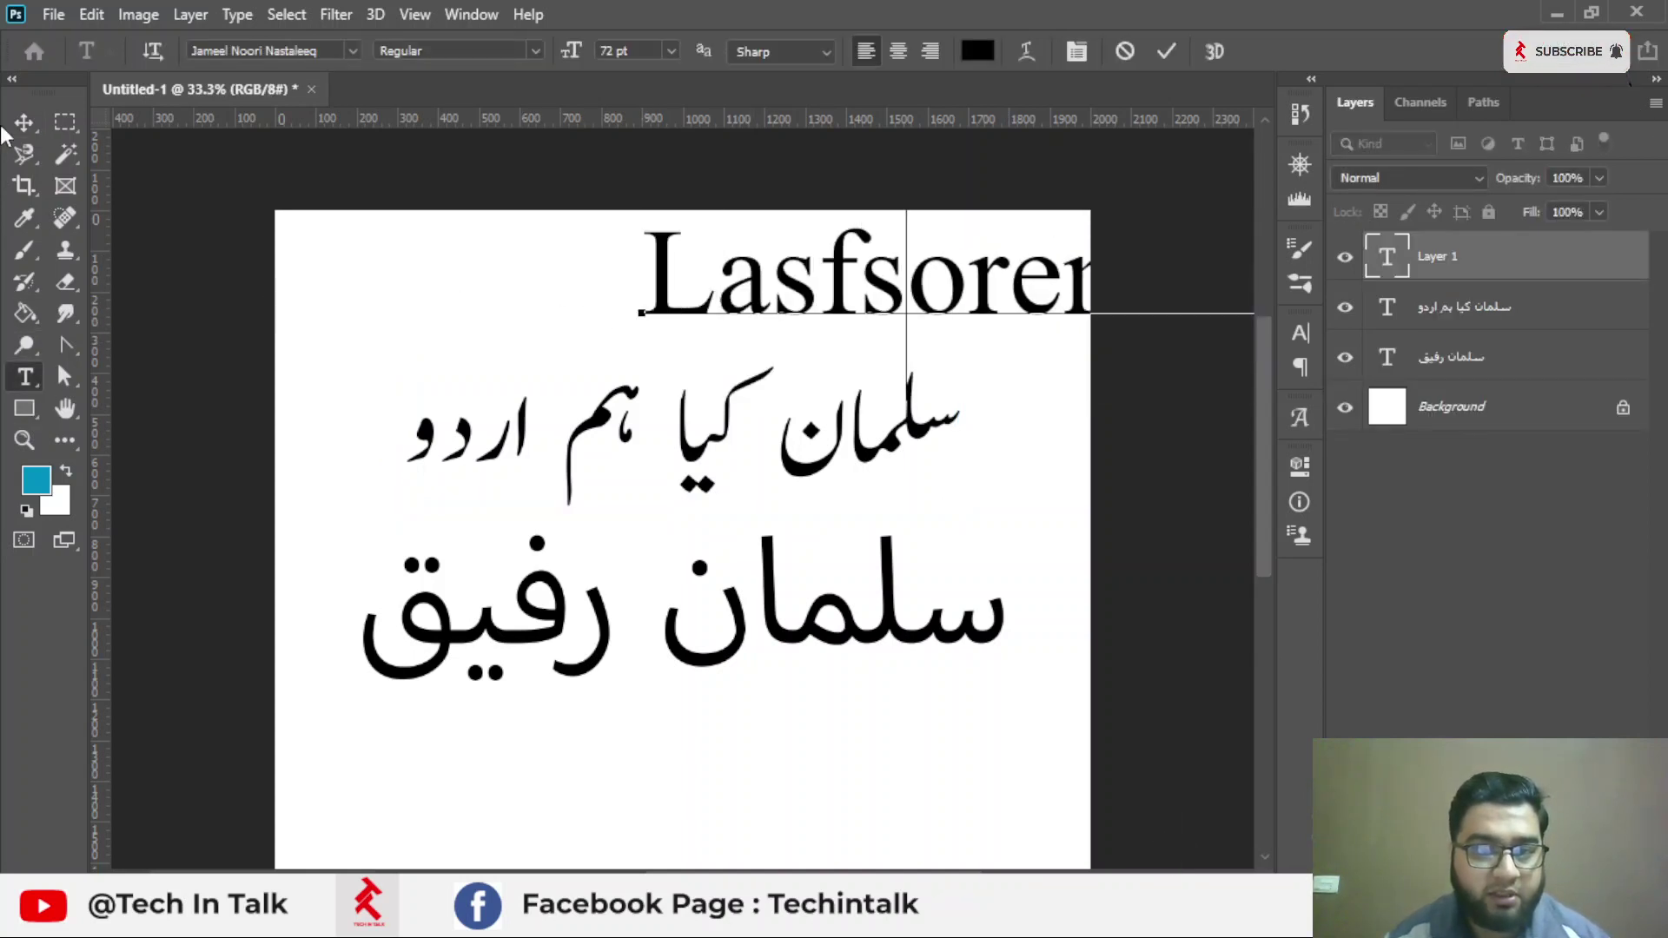
pyautogui.click(24, 122)
pyautogui.moveTo(747, 309); pyautogui.dragTo(380, 334)
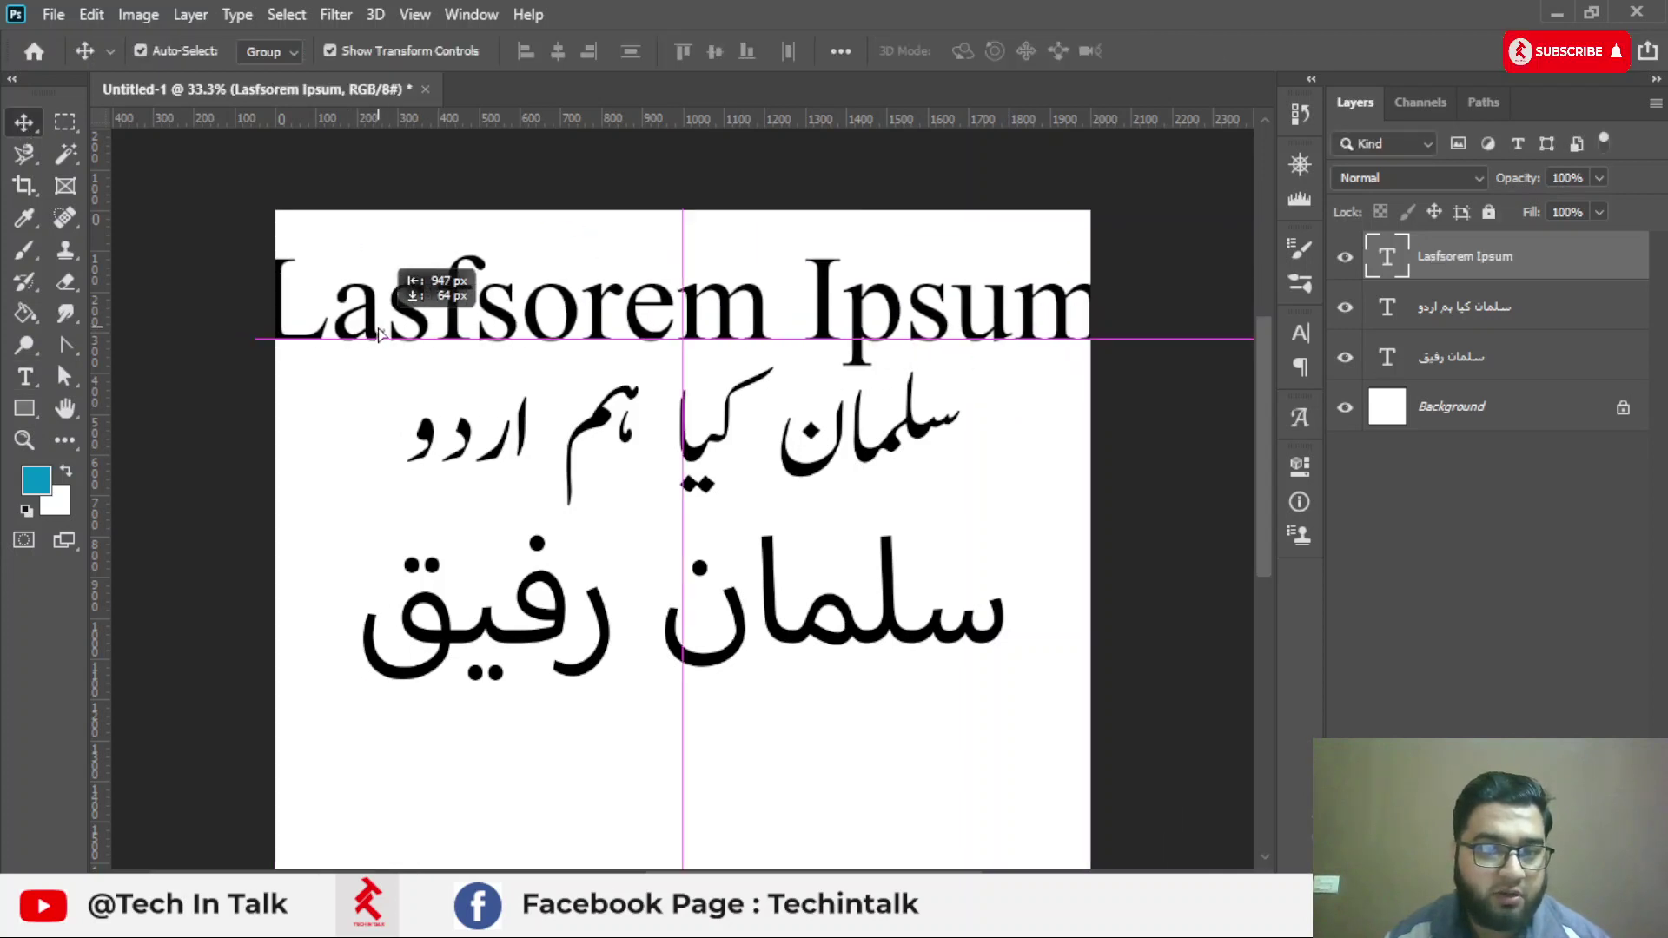
pyautogui.doubleClick(718, 273)
pyautogui.click(702, 291)
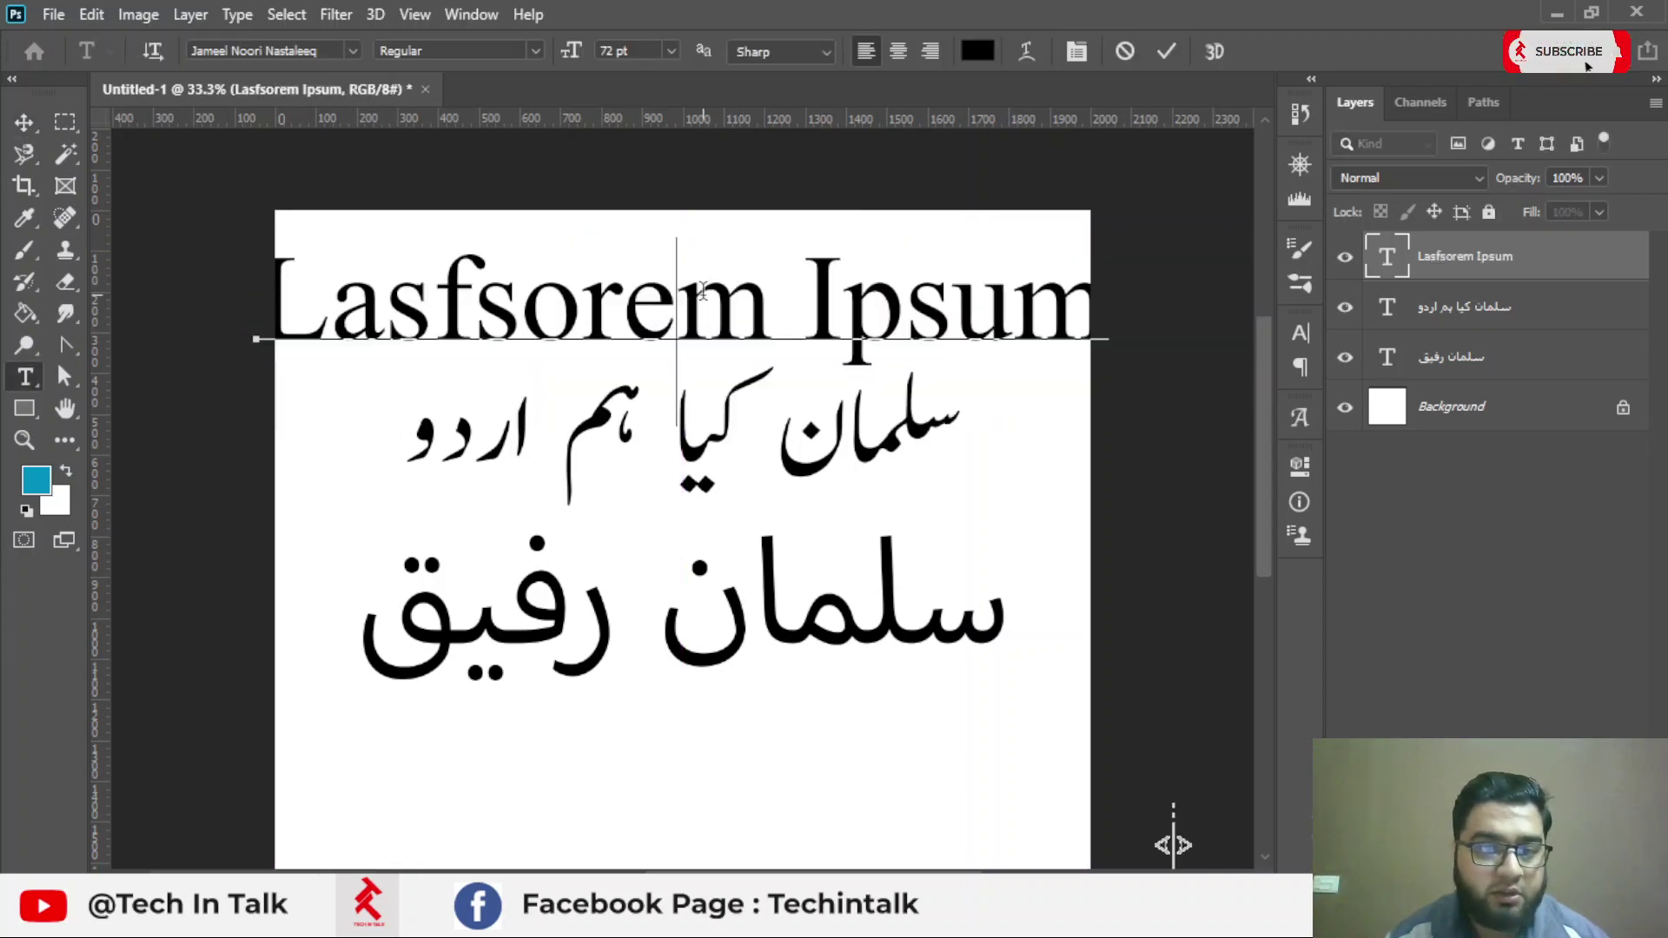
pyautogui.write('sdsd')
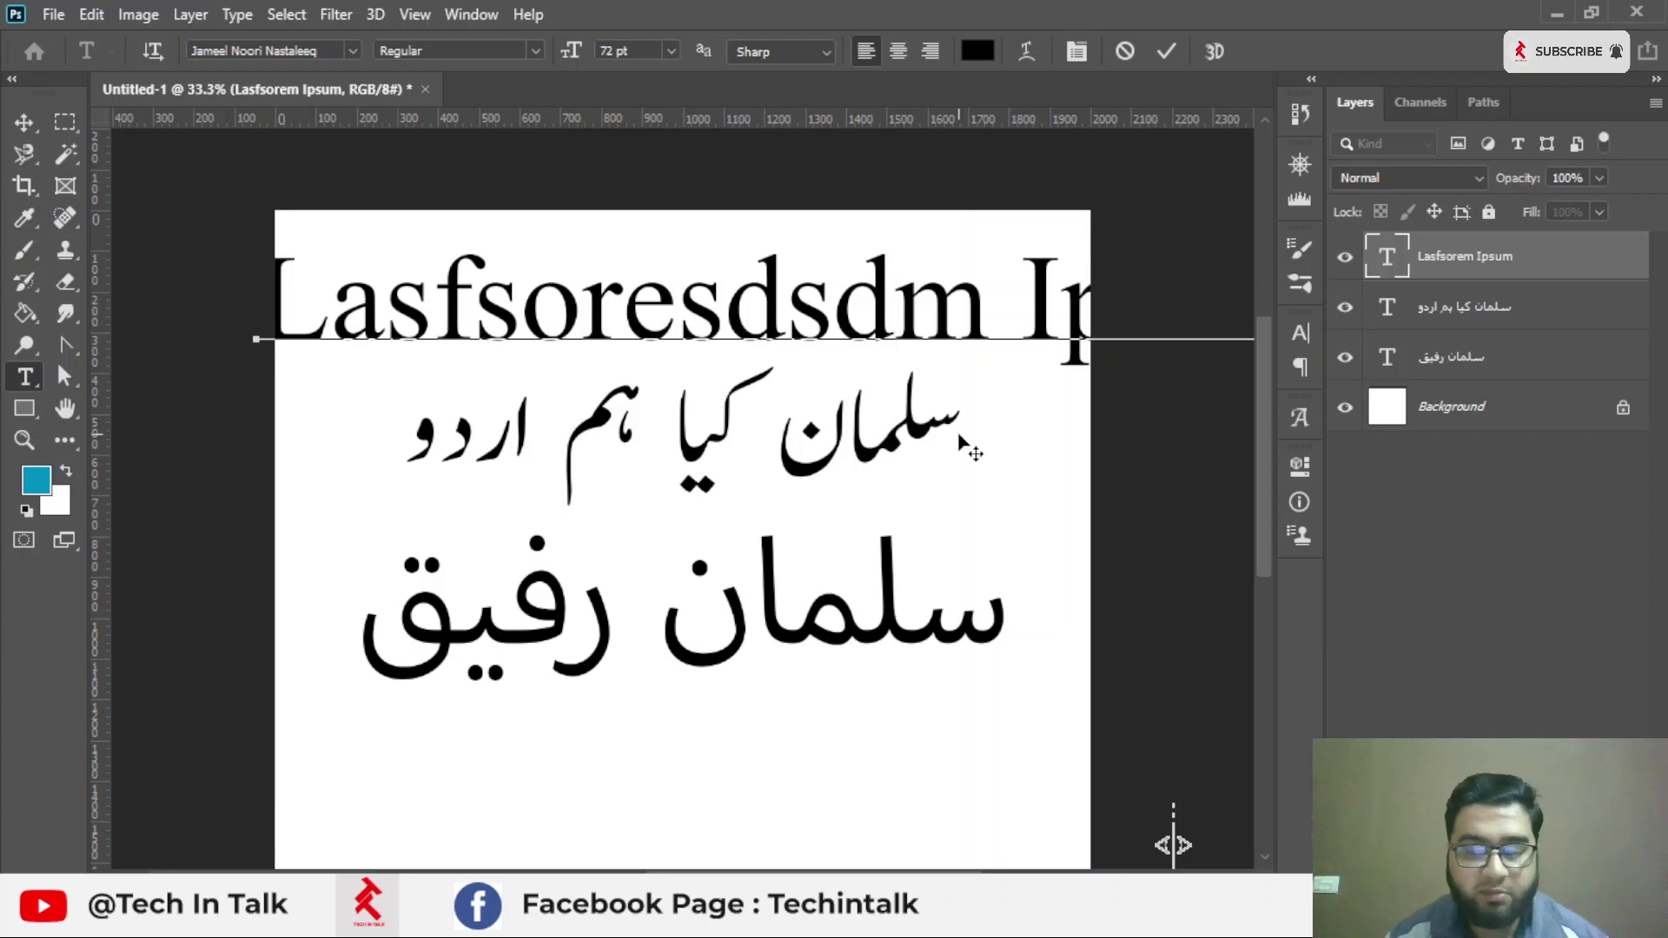
pyautogui.hotkey('ctrl', 'a')
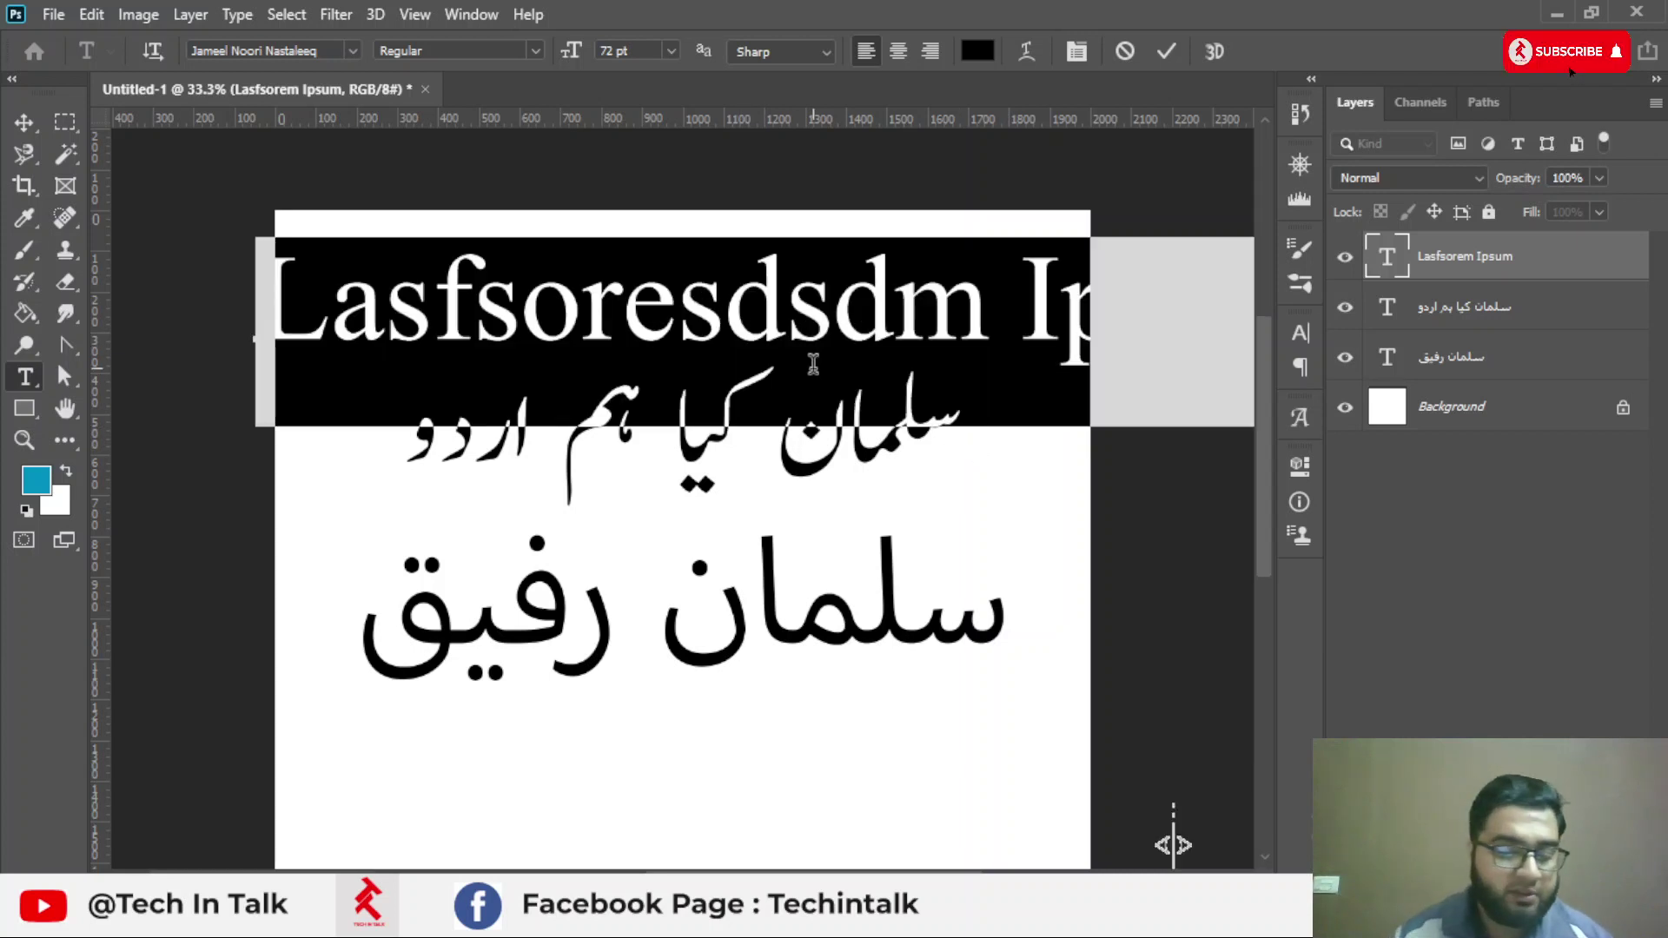
# Type 'salman', center it at the top, nudge the Urdu line and free-transform it.
pyautogui.write('salman')
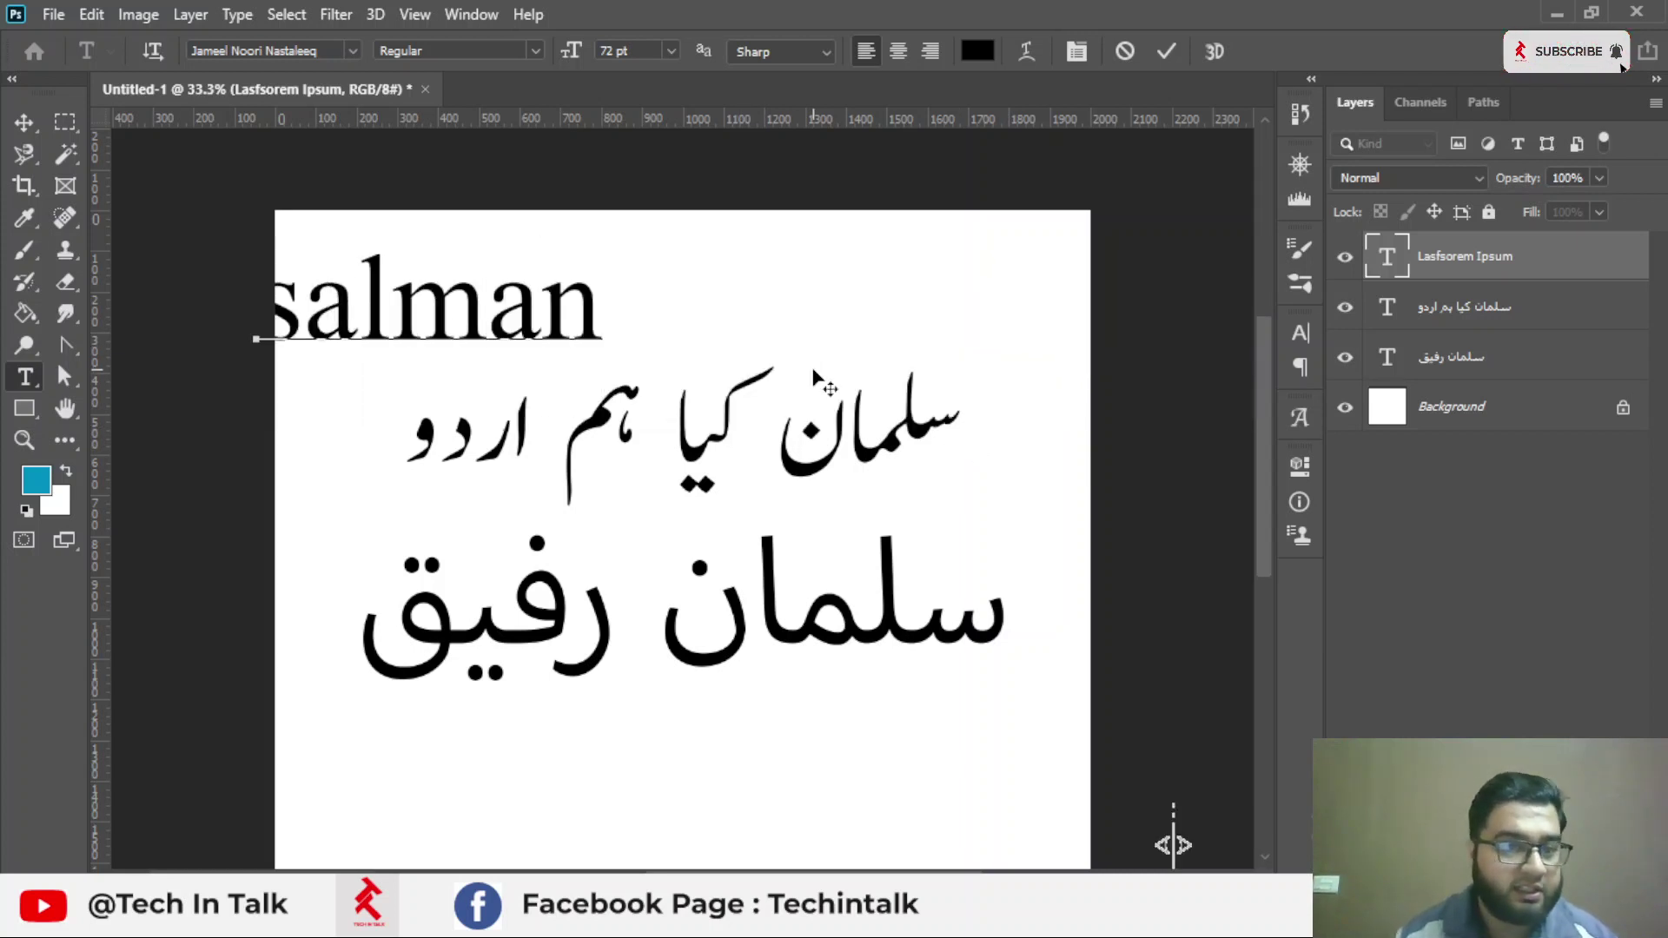
pyautogui.click(24, 122)
pyautogui.moveTo(469, 335); pyautogui.dragTo(708, 335)
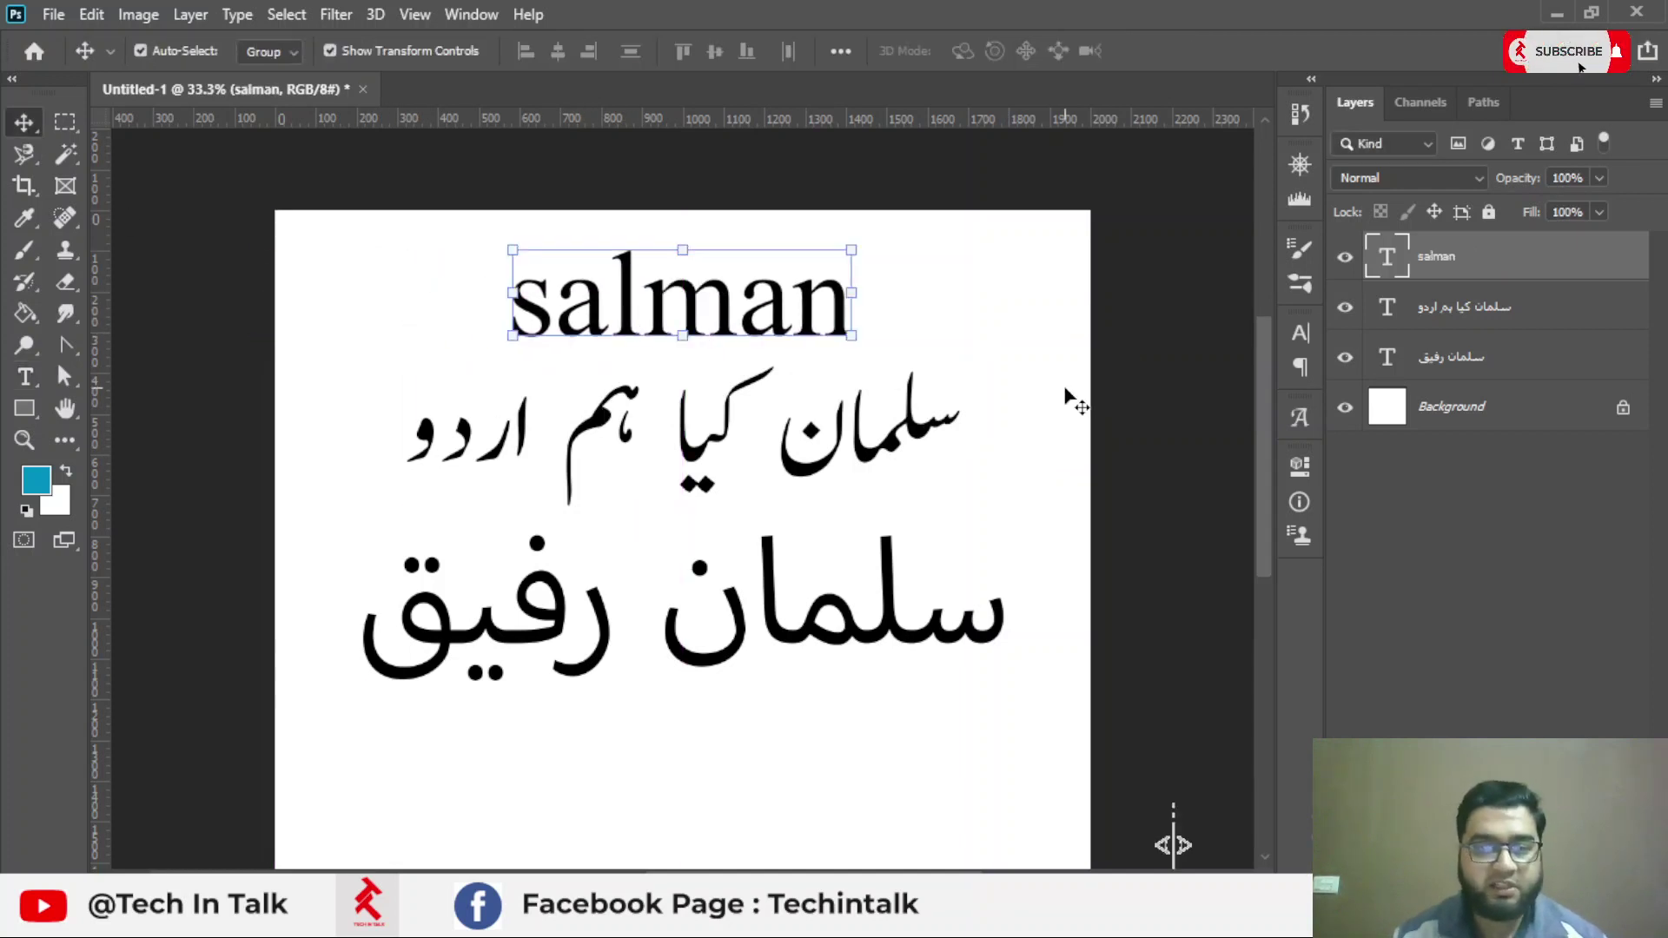
pyautogui.moveTo(933, 449); pyautogui.dragTo(927, 449)
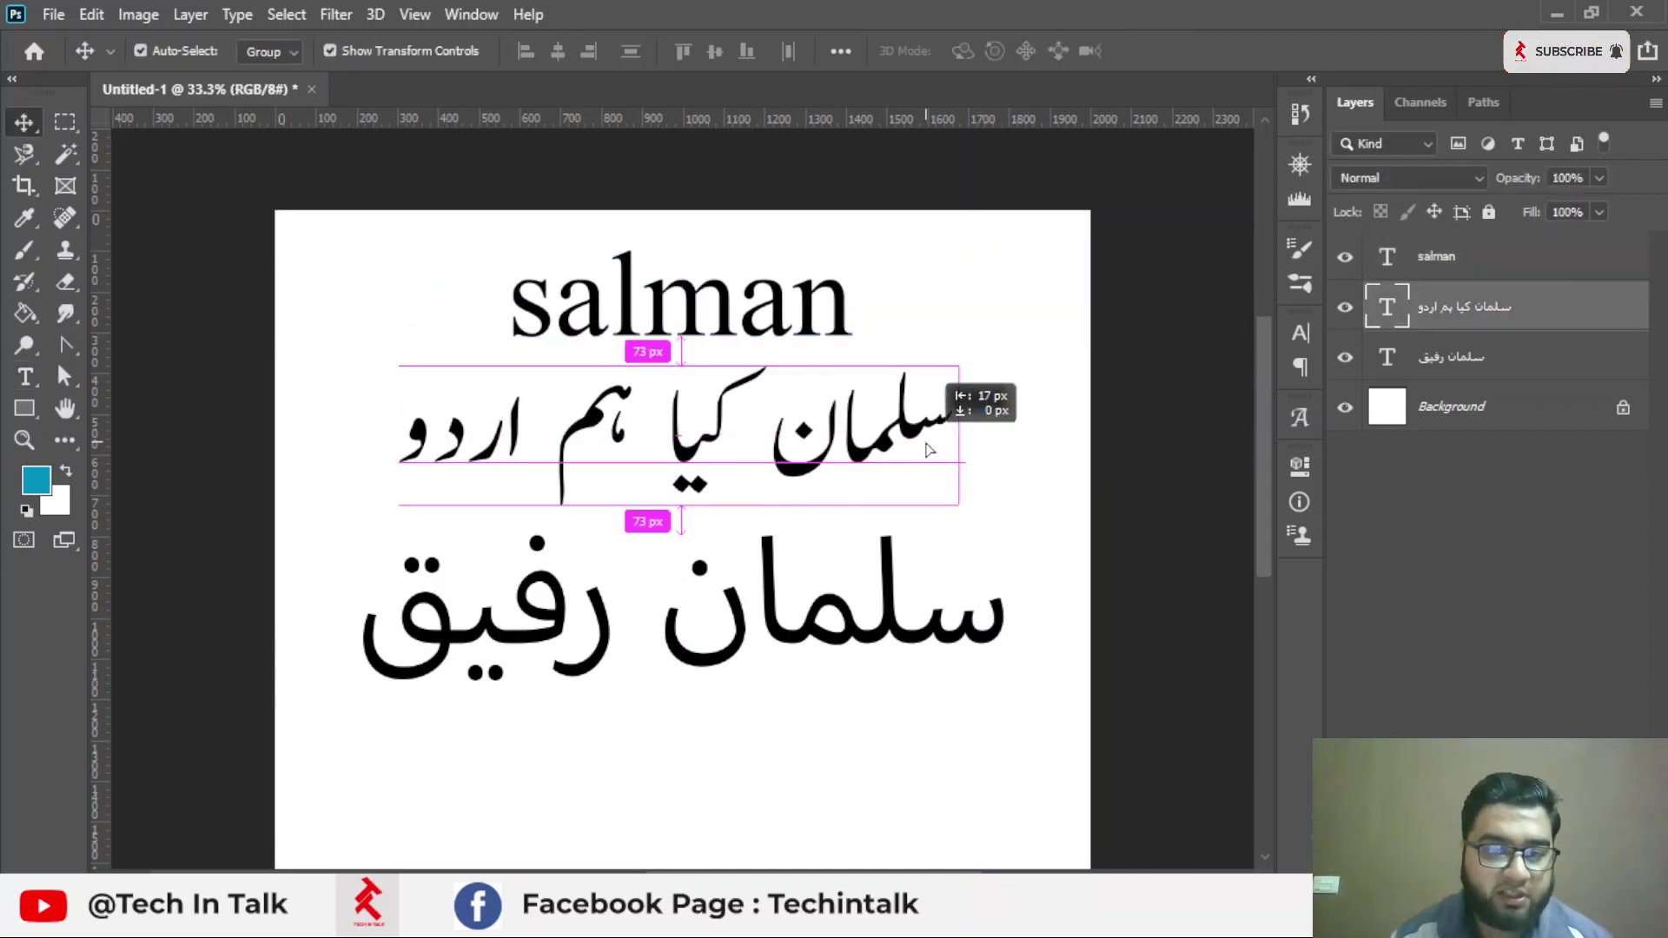
pyautogui.hotkey('ctrl', 't')
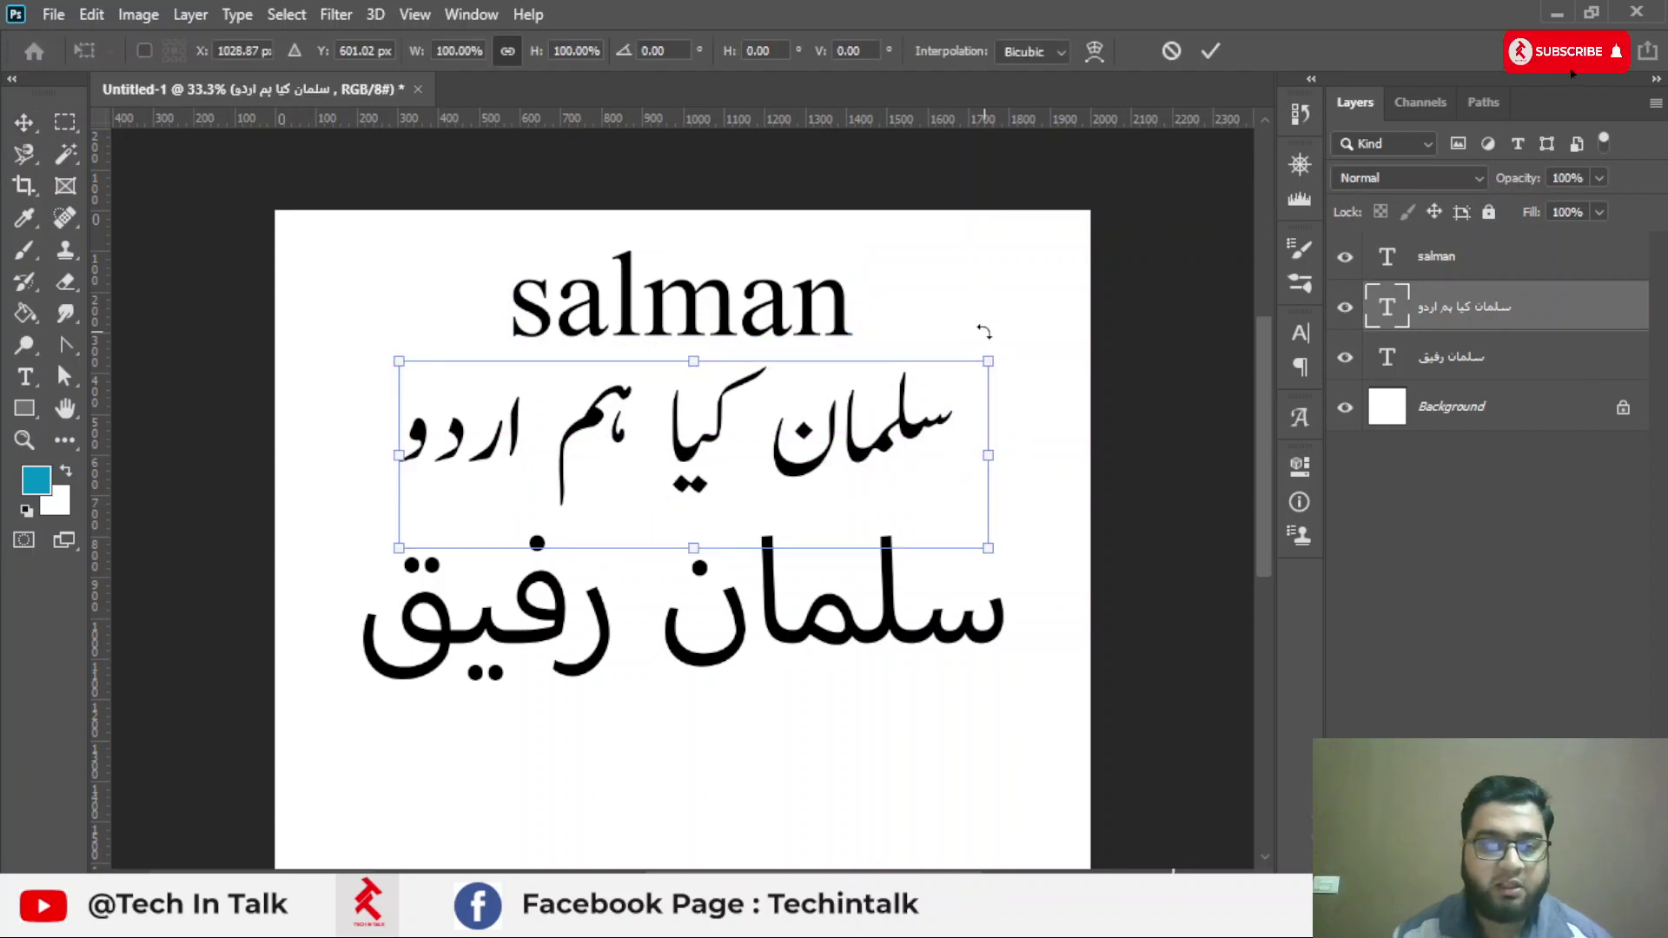